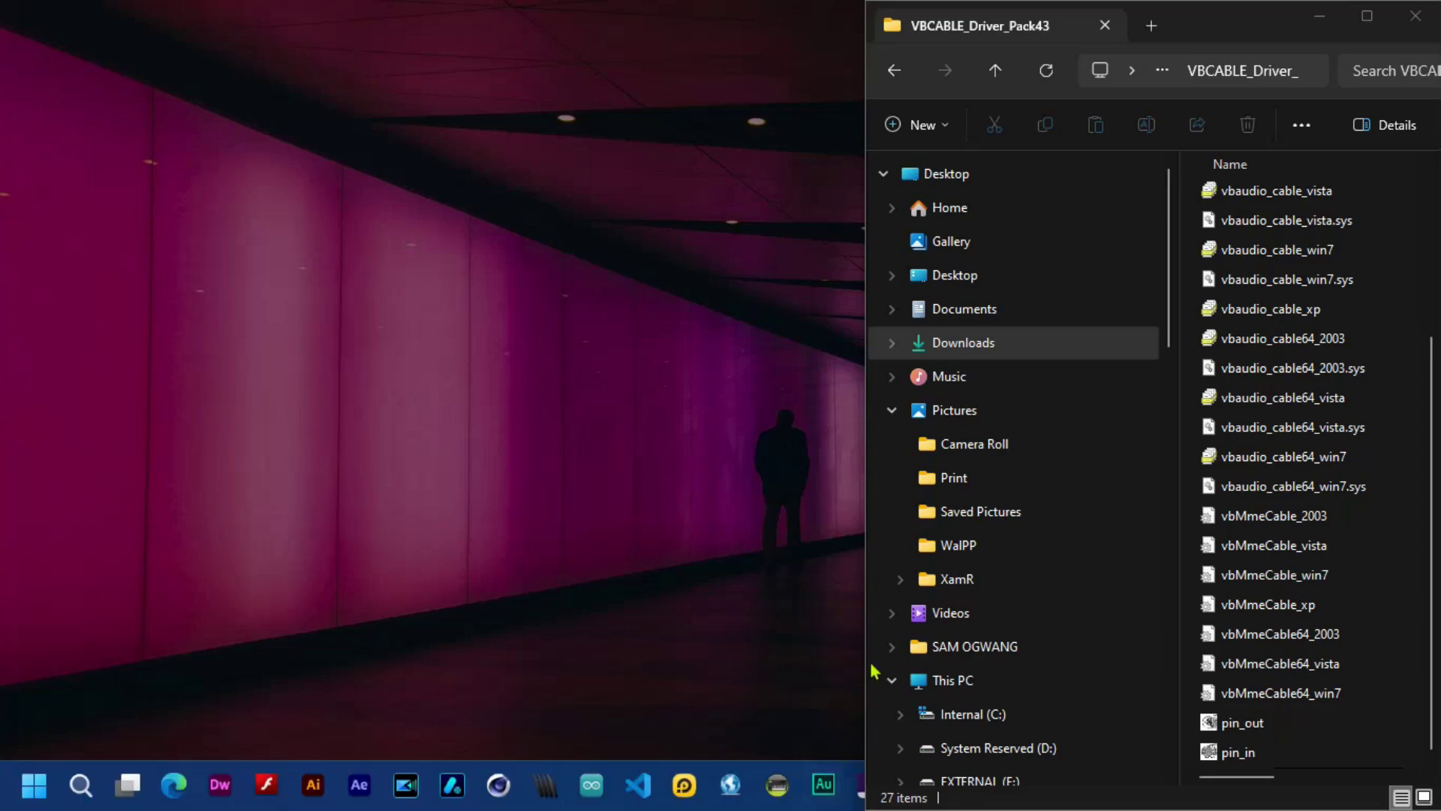
- Minimize the driver folder, switch to VirtualDJ to look over its two loaded decks, and minimize it
{"action": "left_click", "coordinate": [1319, 16]}
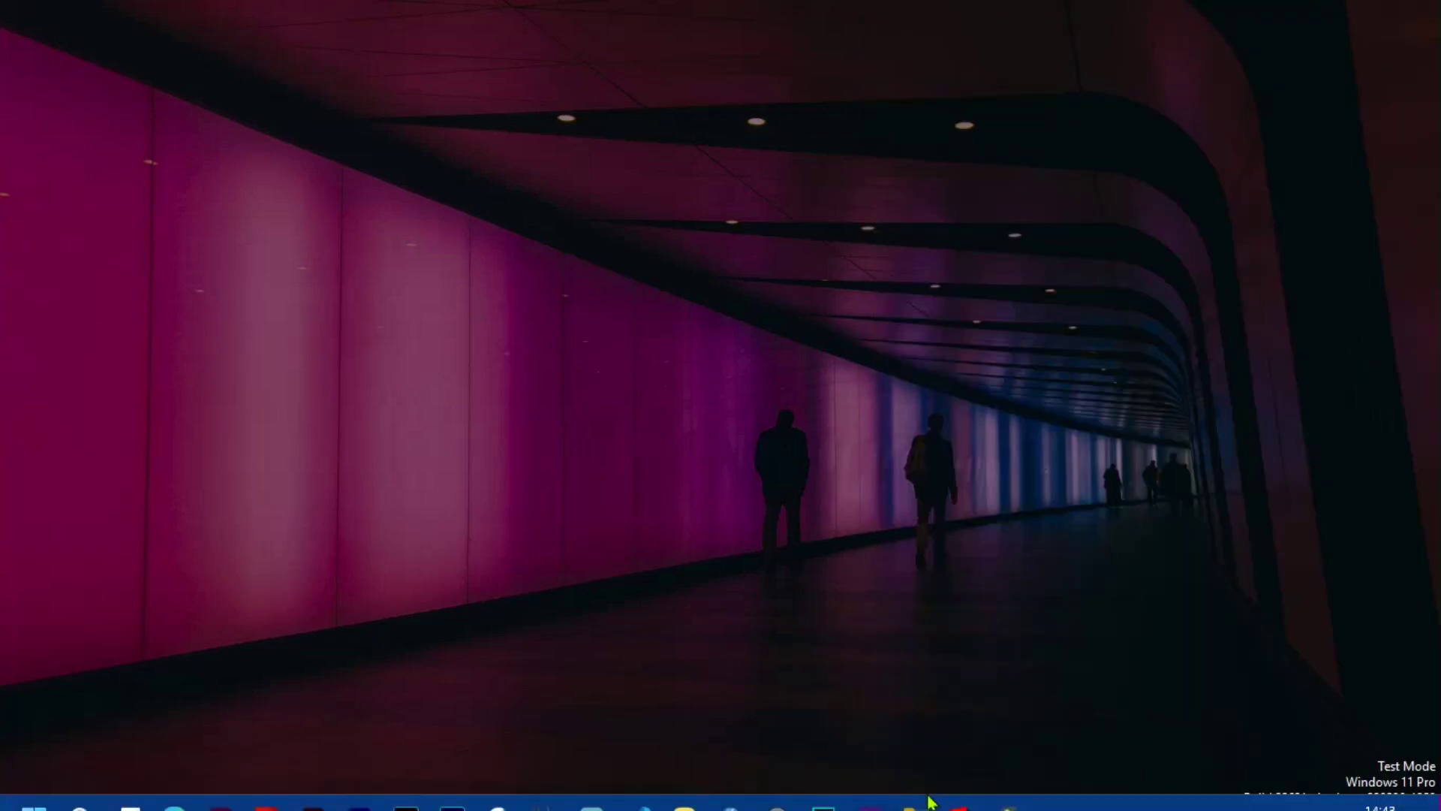
{"action": "left_click", "coordinate": [961, 788]}
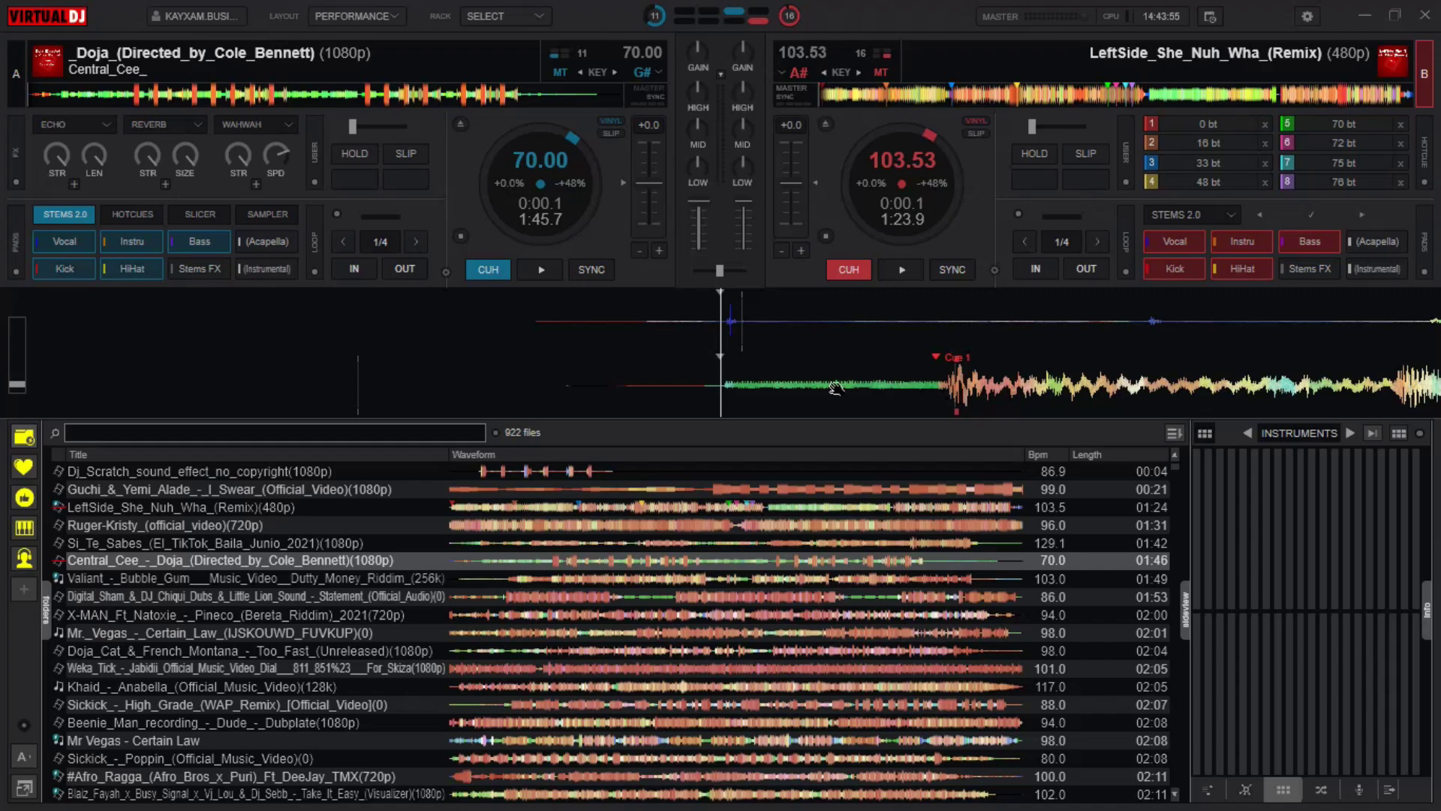
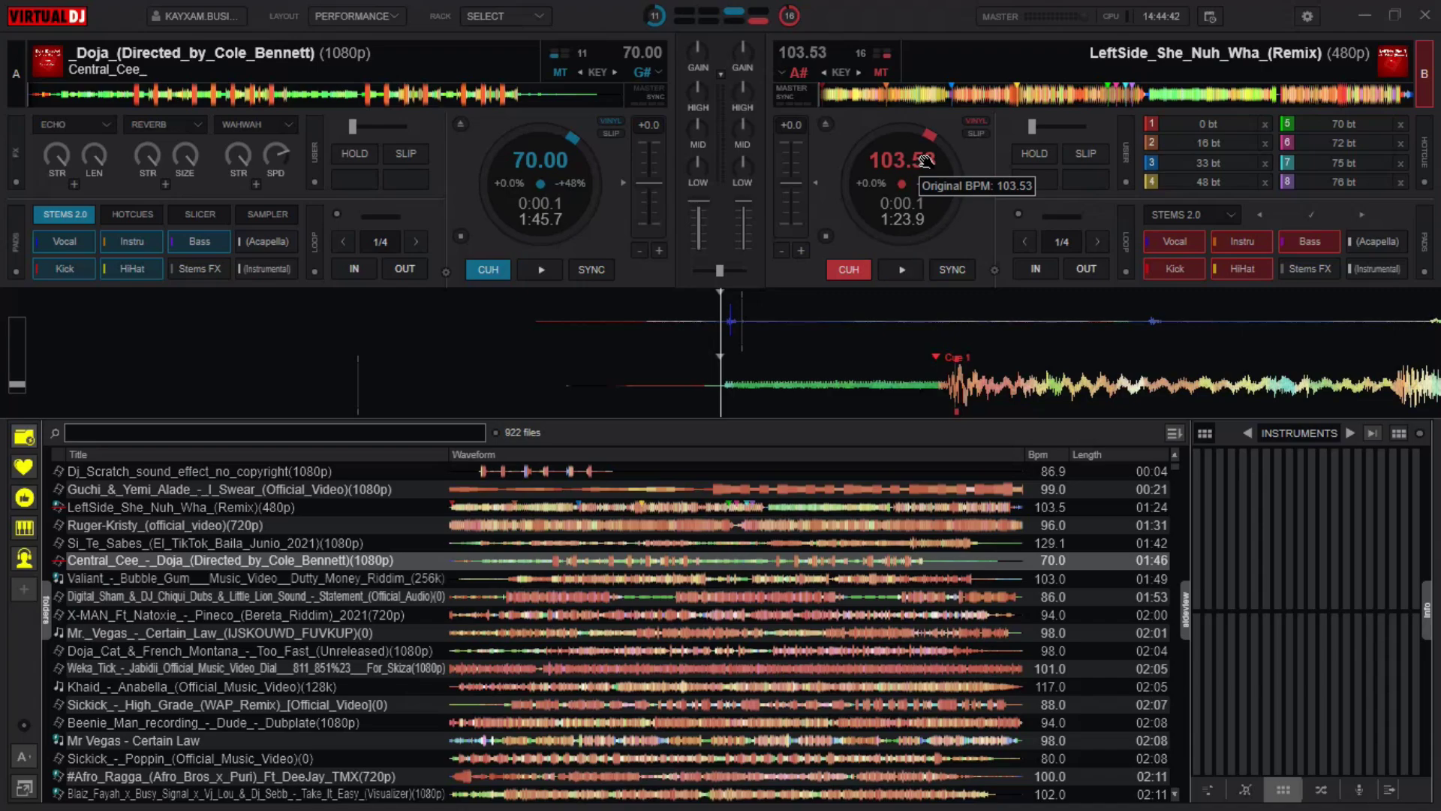
{"action": "left_click", "coordinate": [1357, 24]}
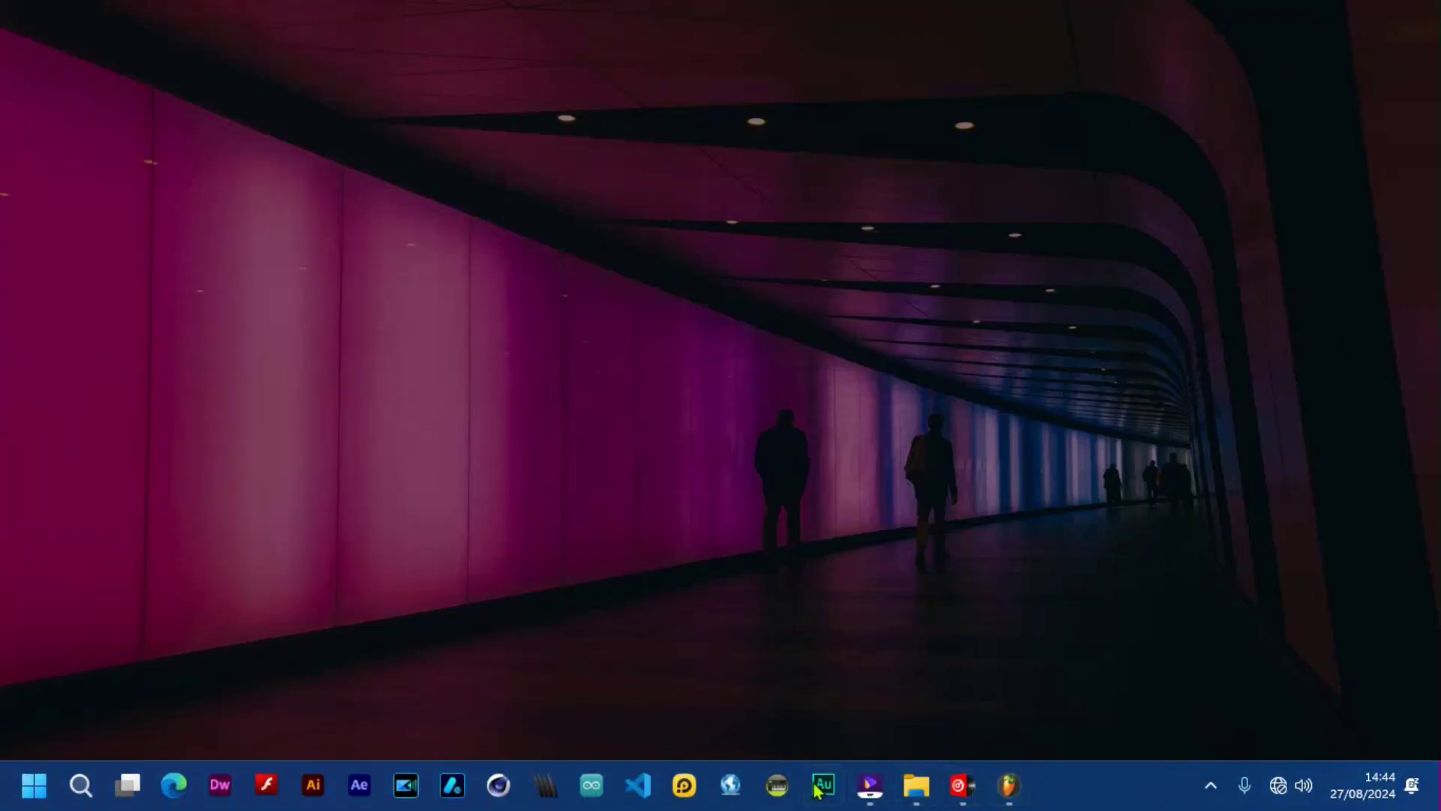
- Launch VBCABLE_Setup_x64 from the VBCABLE_Driver_Pack43 folder to check the driver installer, and close the installer and the folder
{"action": "left_click", "coordinate": [917, 785]}
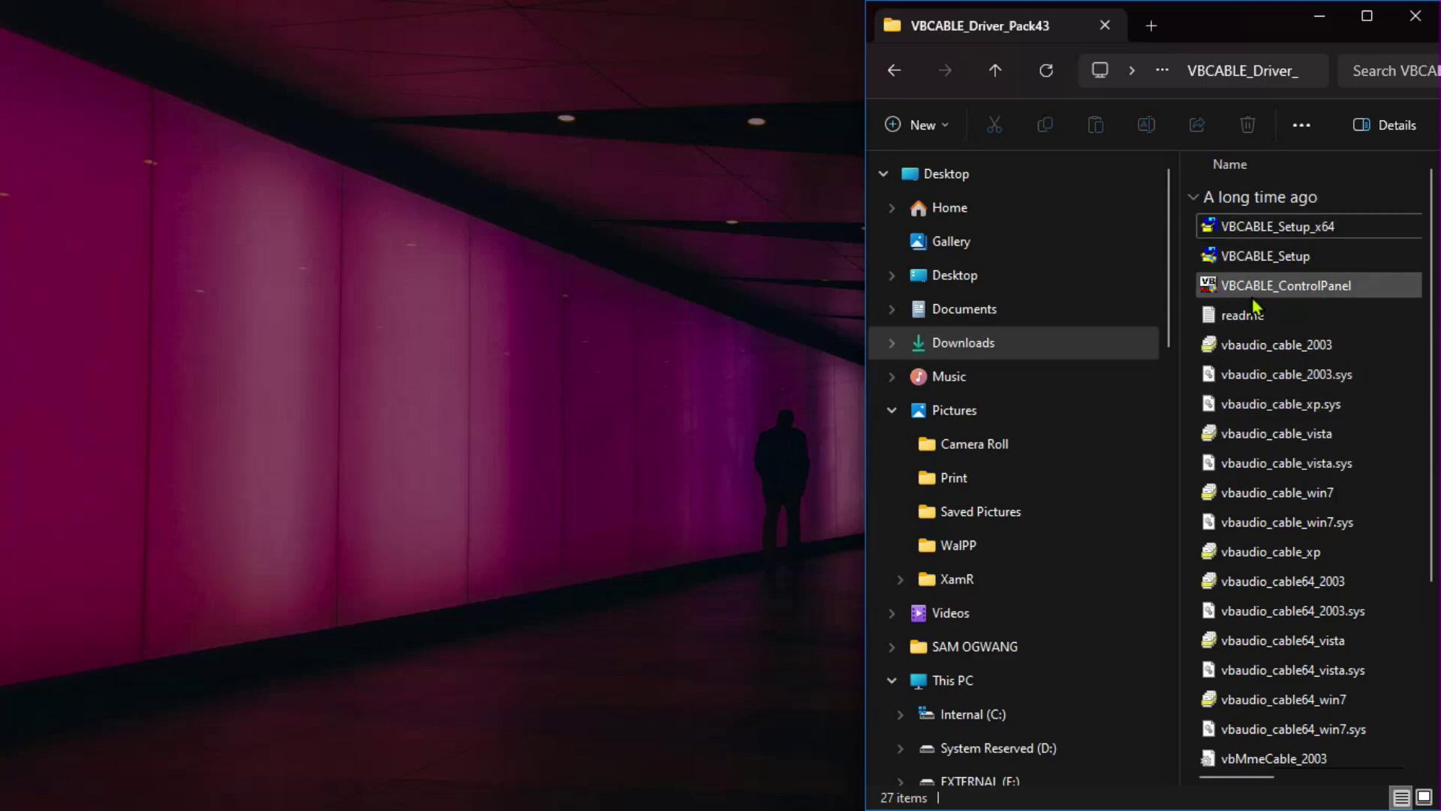
{"action": "left_click", "coordinate": [1367, 16]}
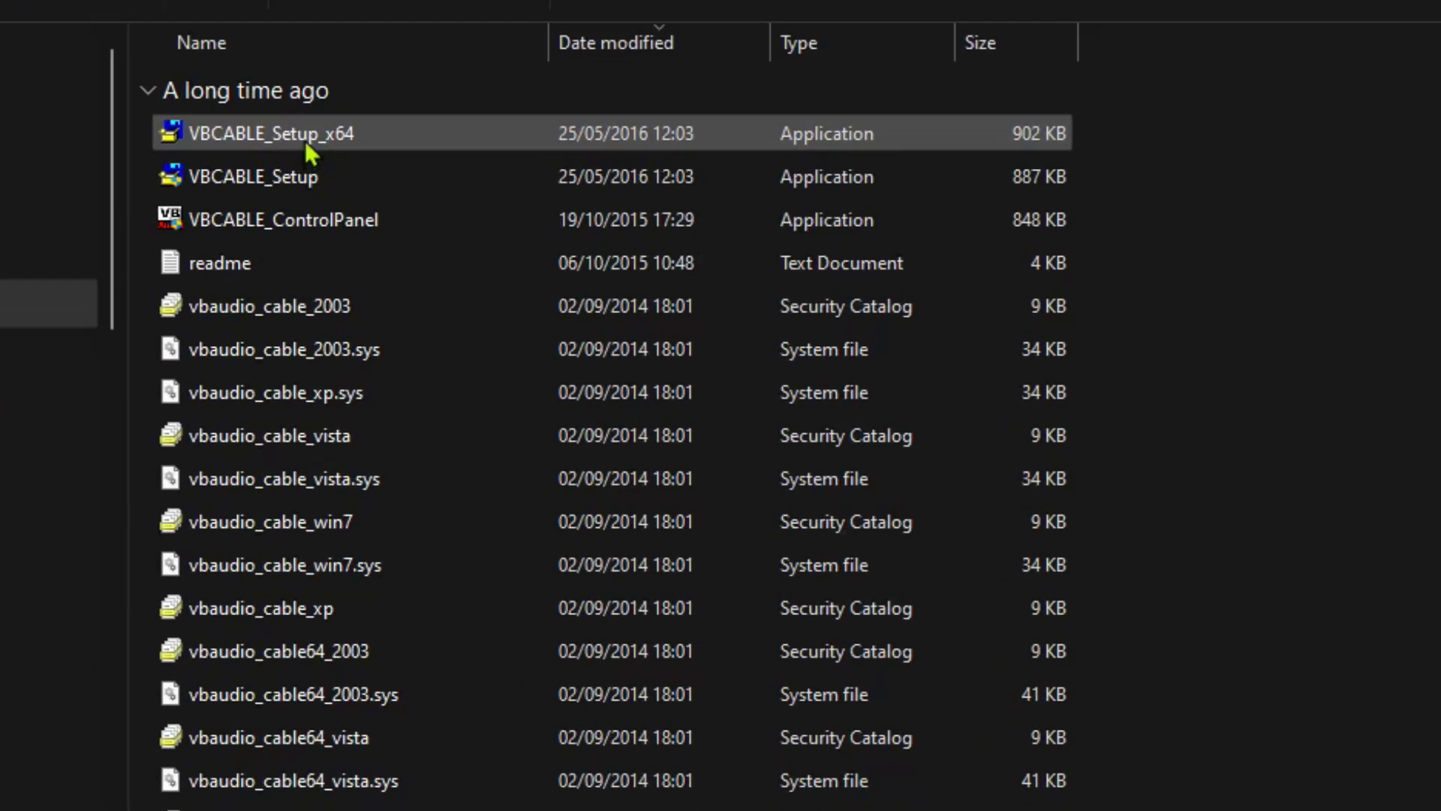
{"action": "left_click", "coordinate": [305, 141]}
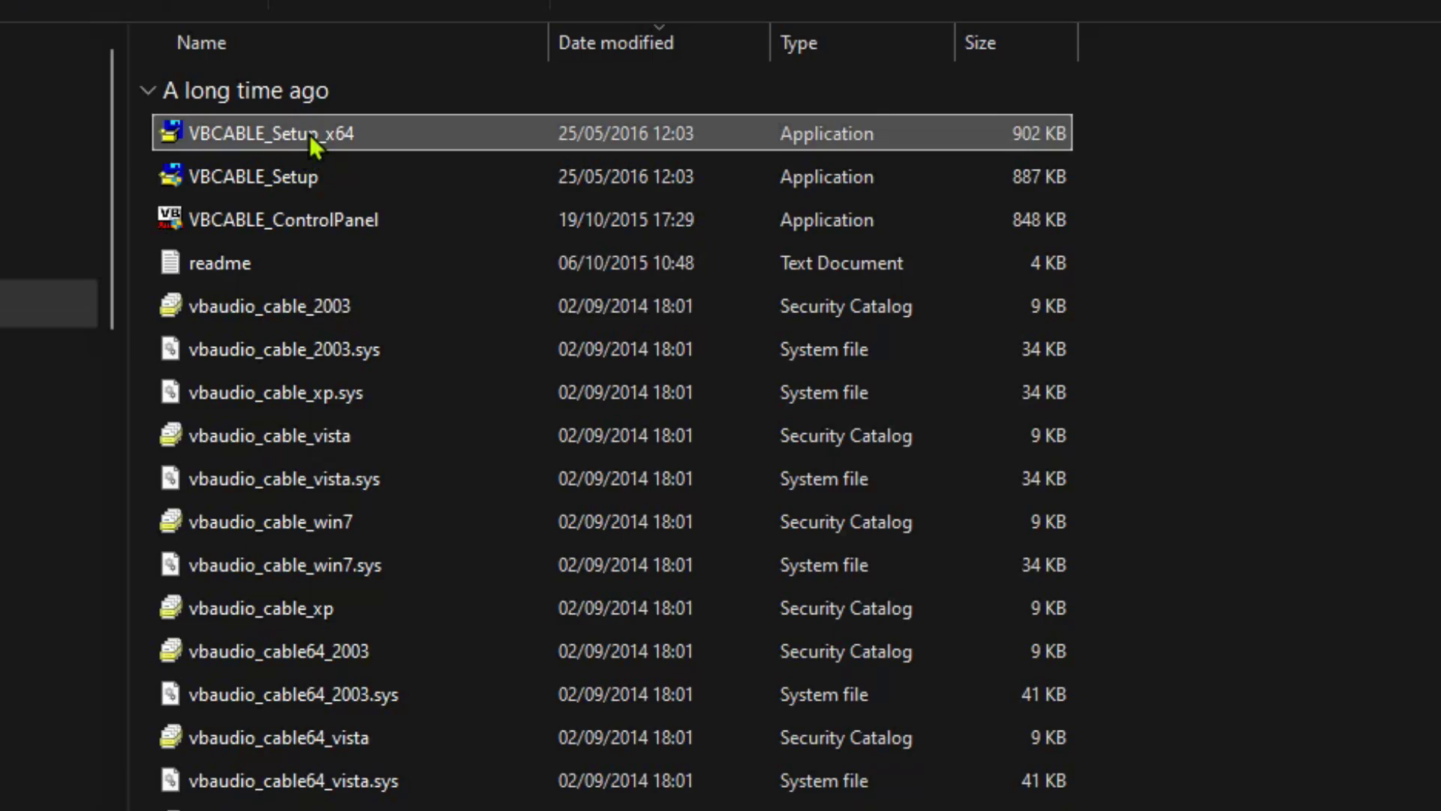
{"action": "right_click", "coordinate": [353, 128]}
{"action": "left_click", "coordinate": [439, 328]}
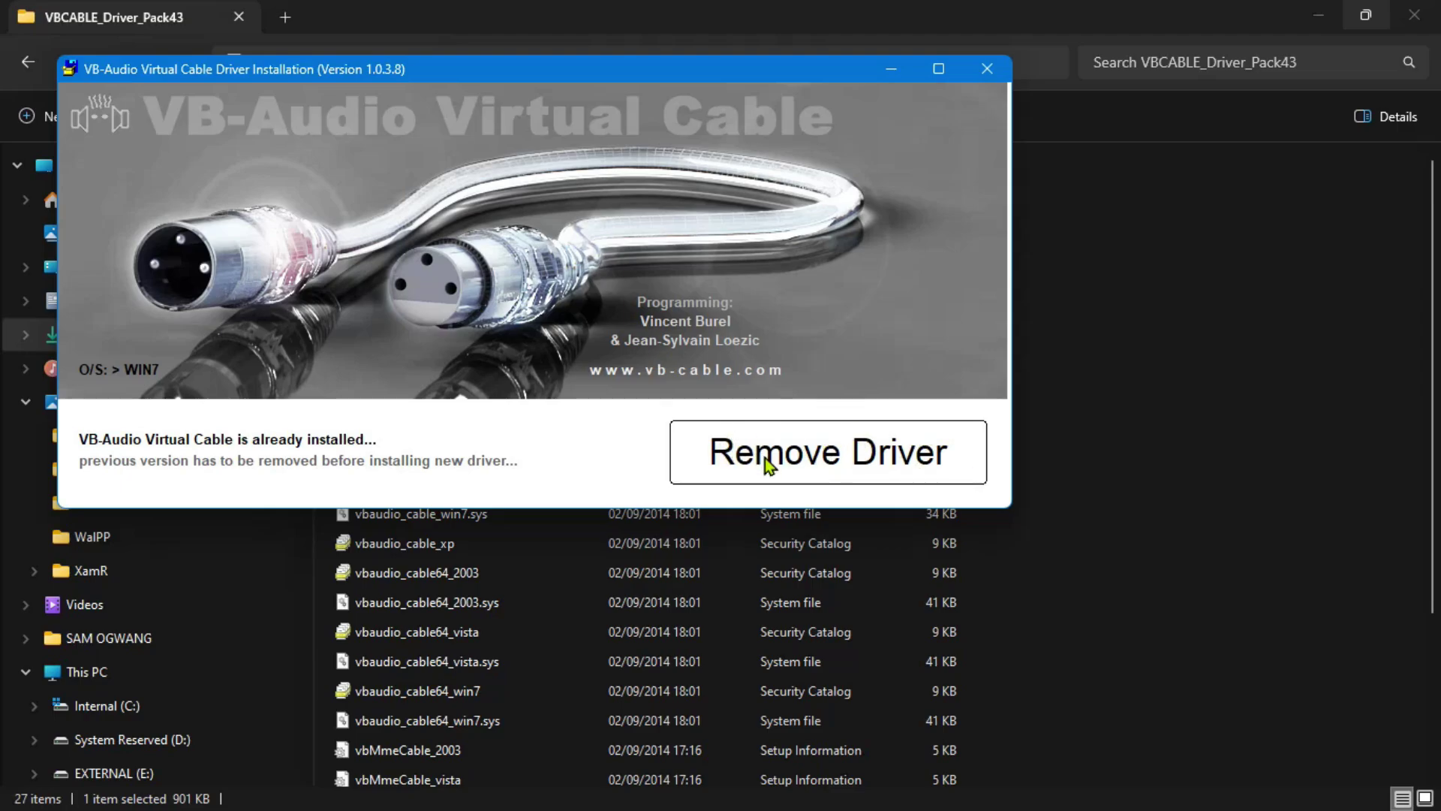
{"action": "left_click", "coordinate": [992, 78]}
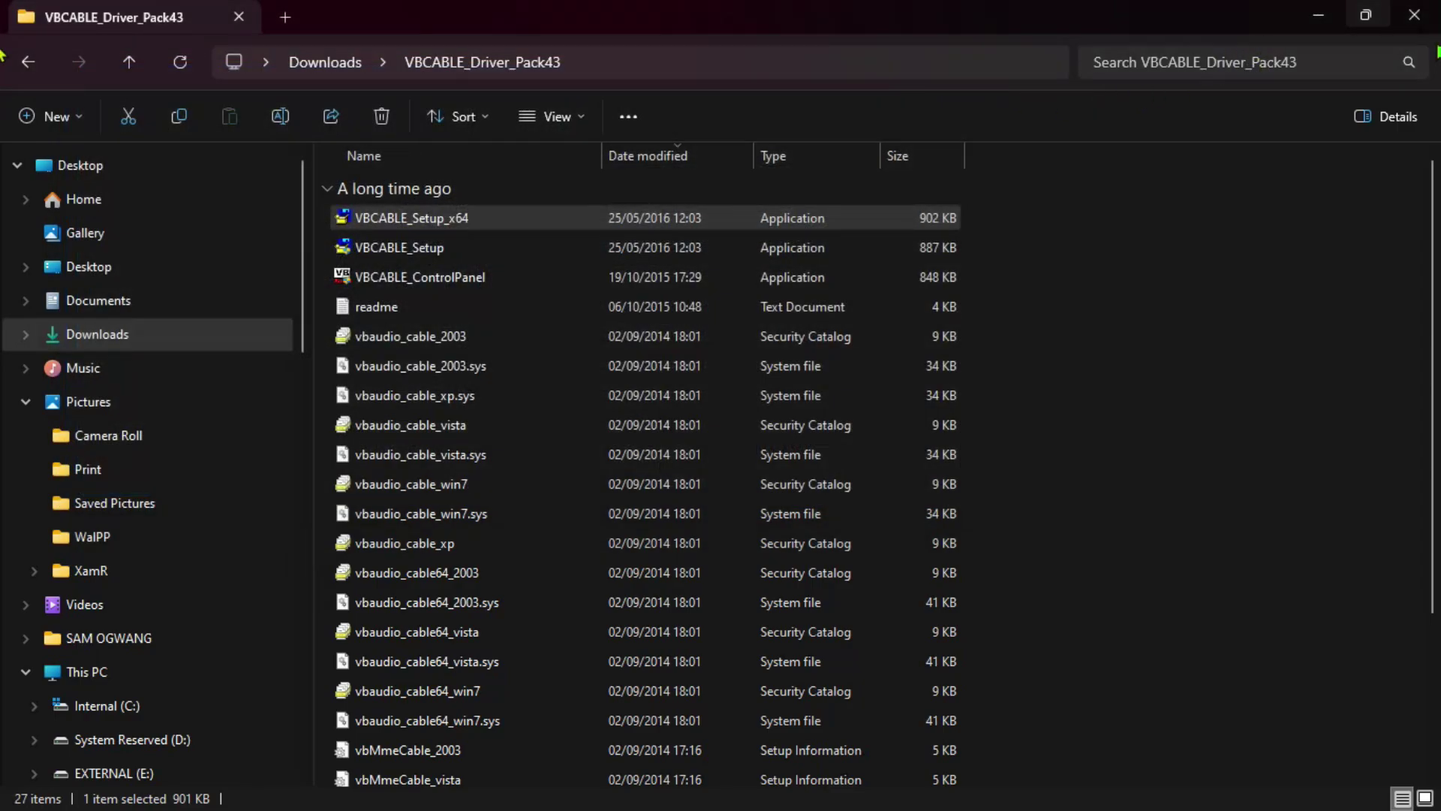
{"action": "left_click", "coordinate": [1414, 15]}
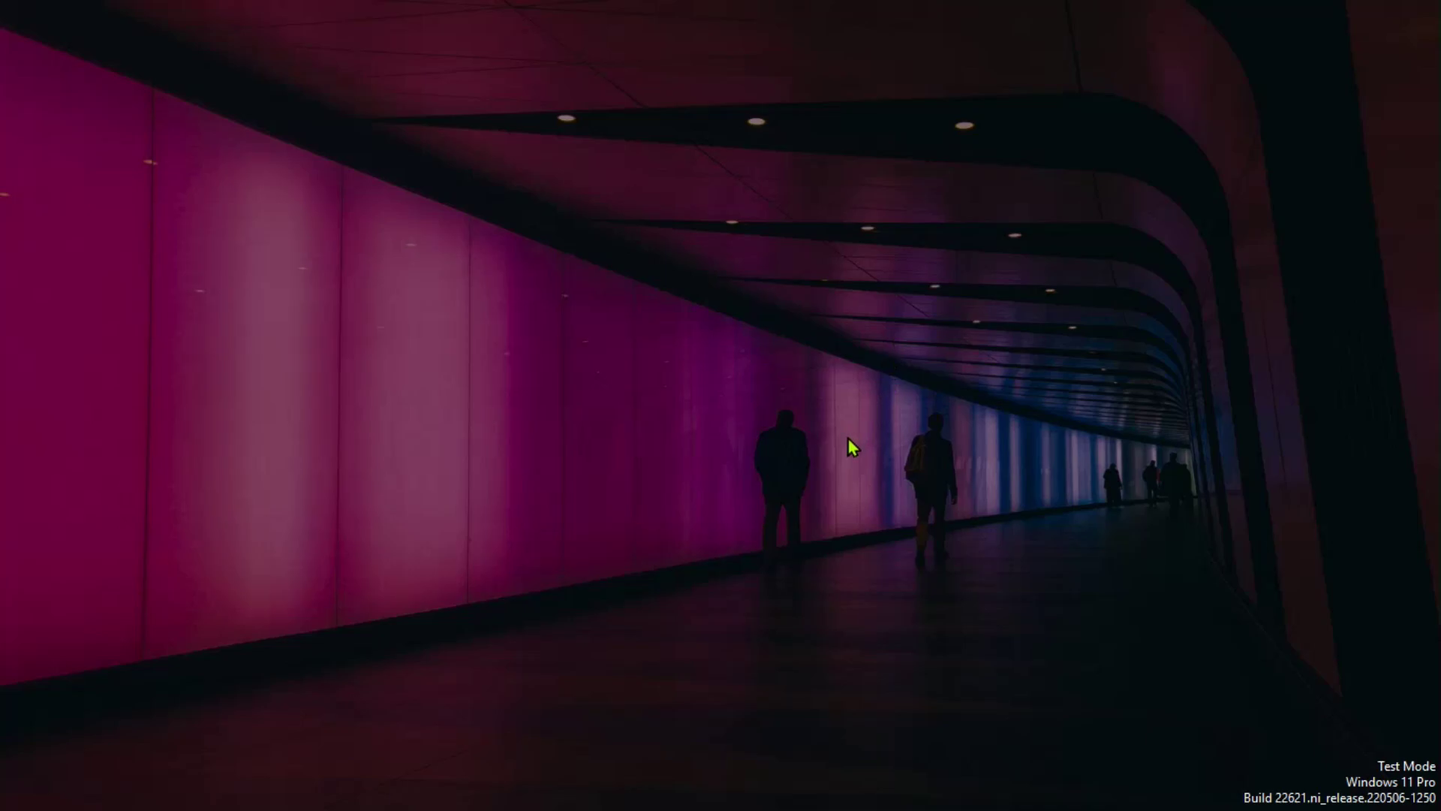
{"action": "mouse_move", "coordinate": [1171, 808]}
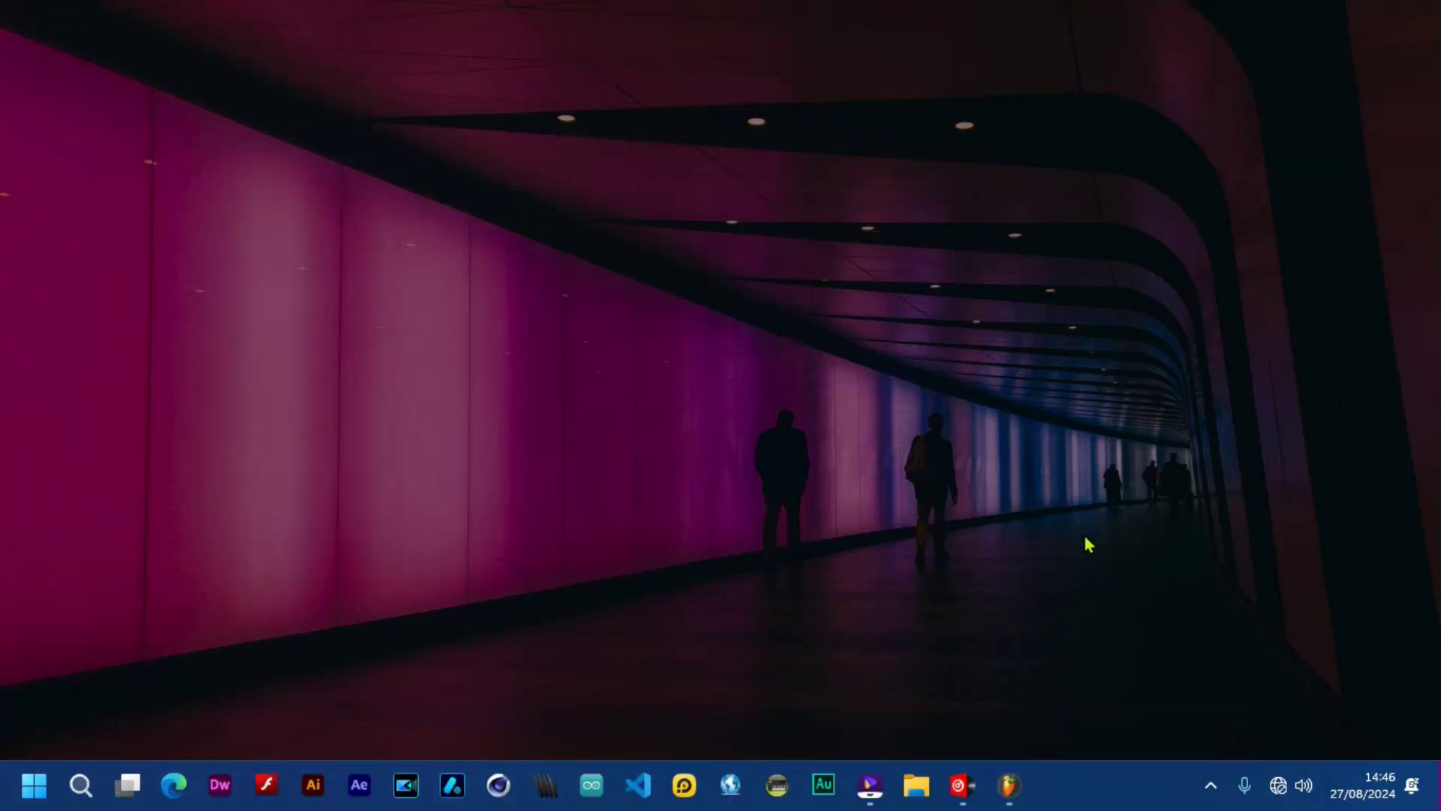
{"action": "left_click", "coordinate": [41, 798]}
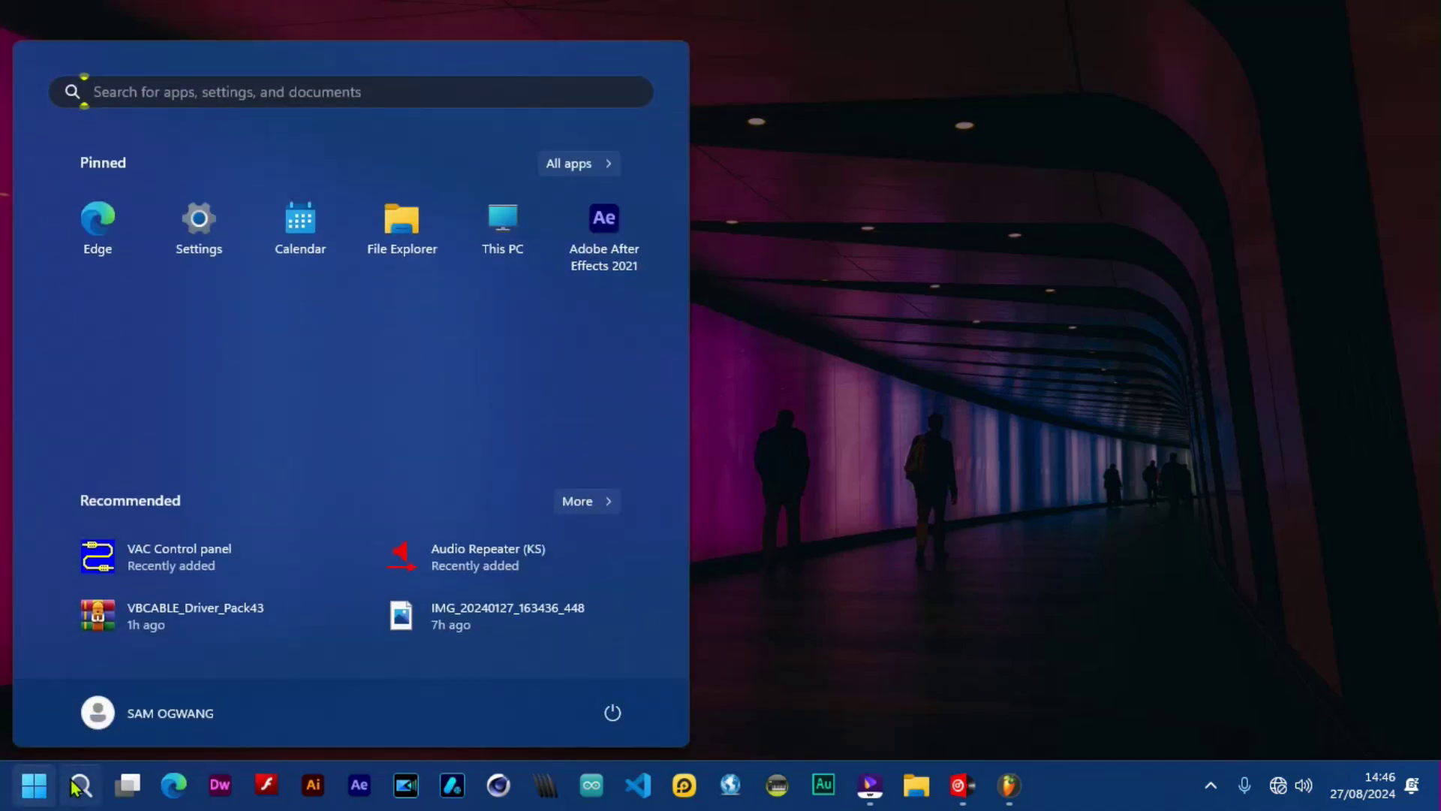
{"action": "left_click", "coordinate": [1104, 584]}
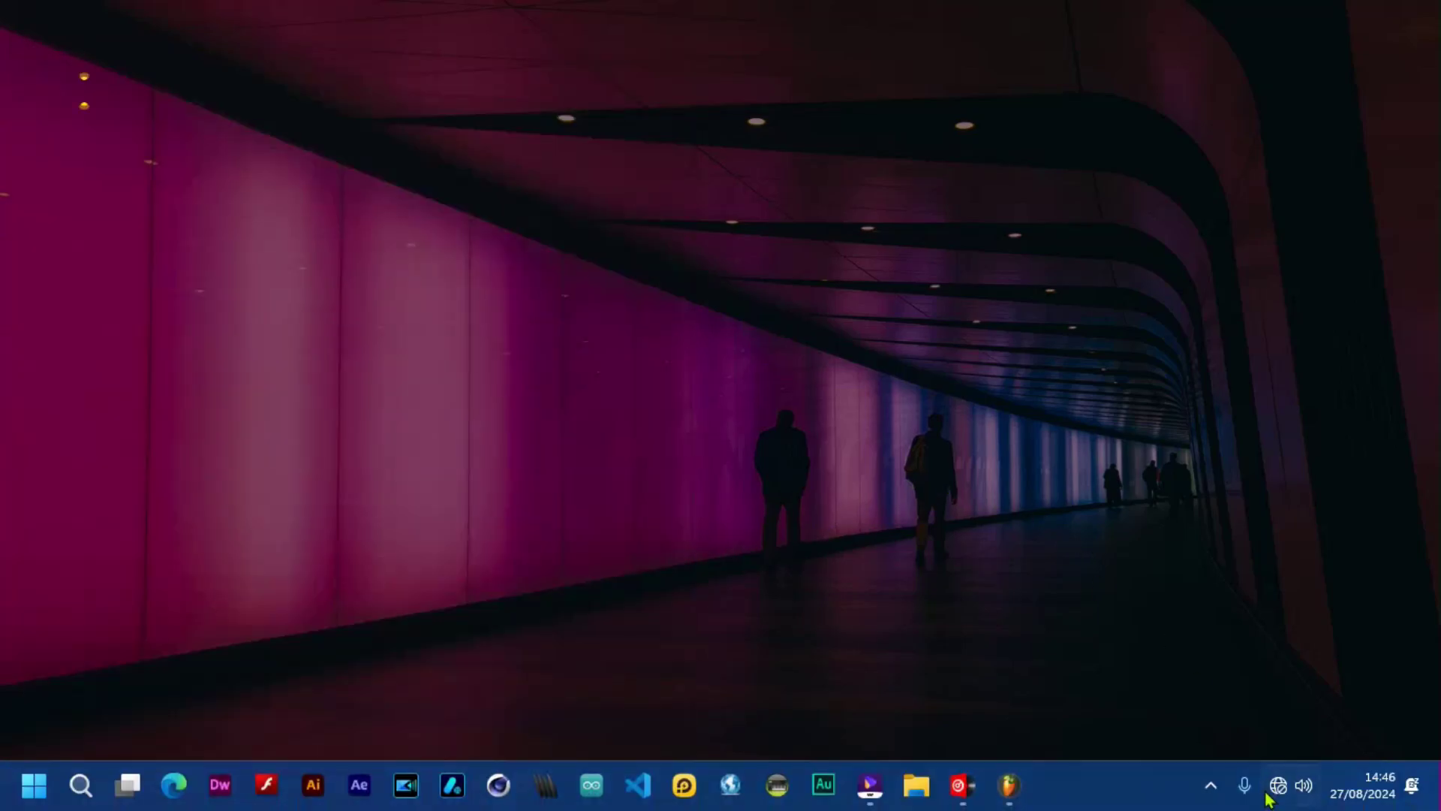
- Open the Windows volume mixer and set the system output device to Speakers / Headphones (Realtek High Definition Audio)
{"action": "right_click", "coordinate": [1305, 796]}
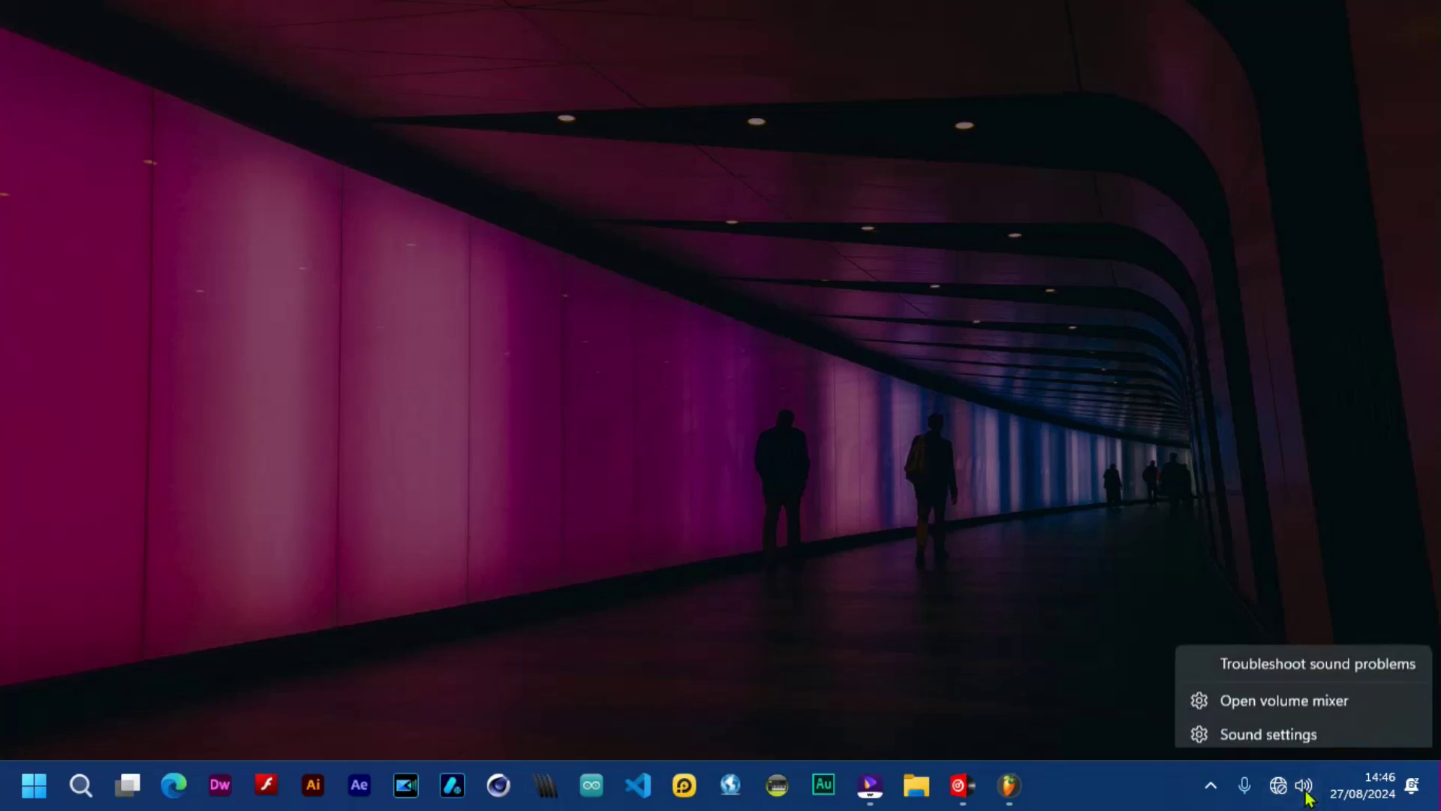
{"action": "left_click", "coordinate": [1277, 699]}
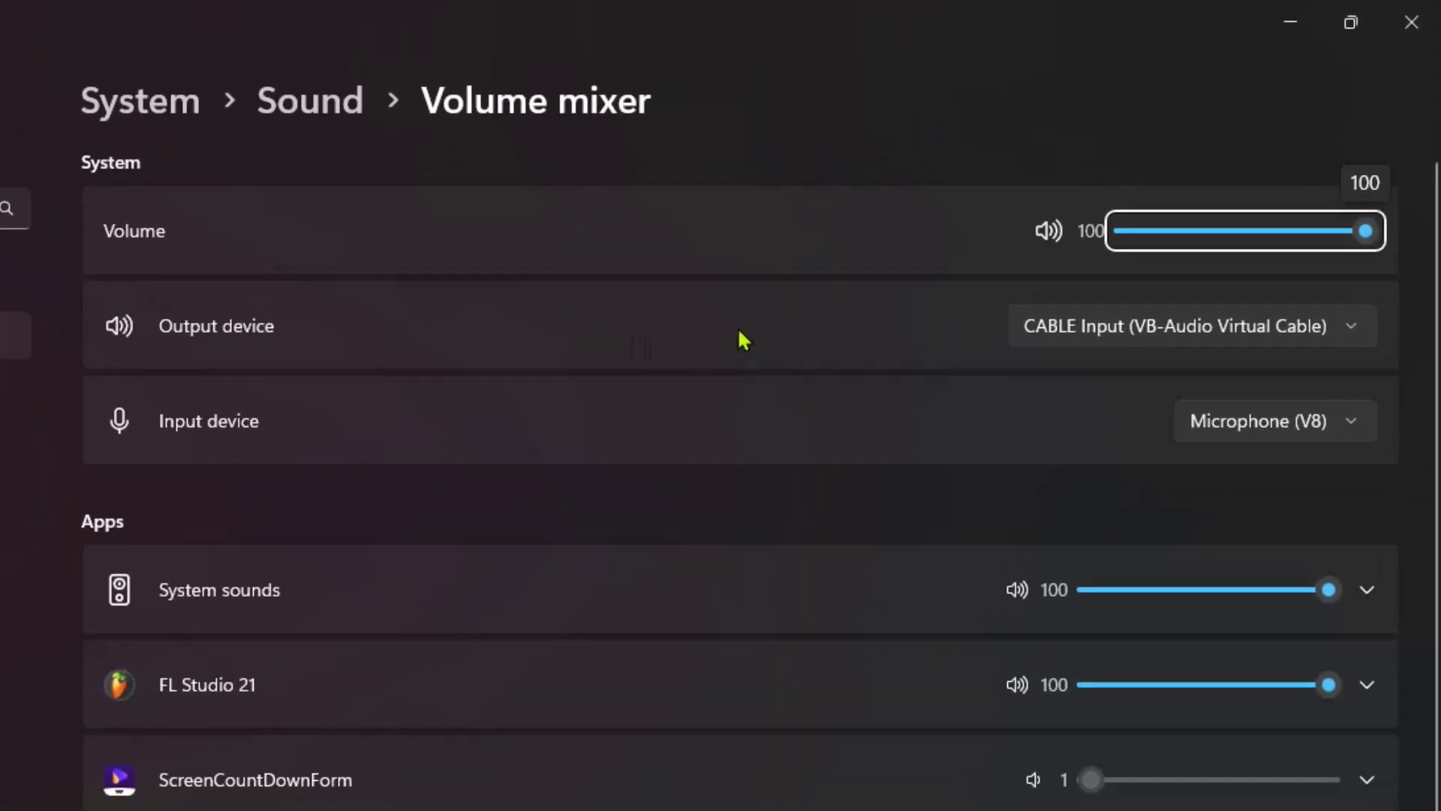
{"action": "left_click", "coordinate": [1342, 330]}
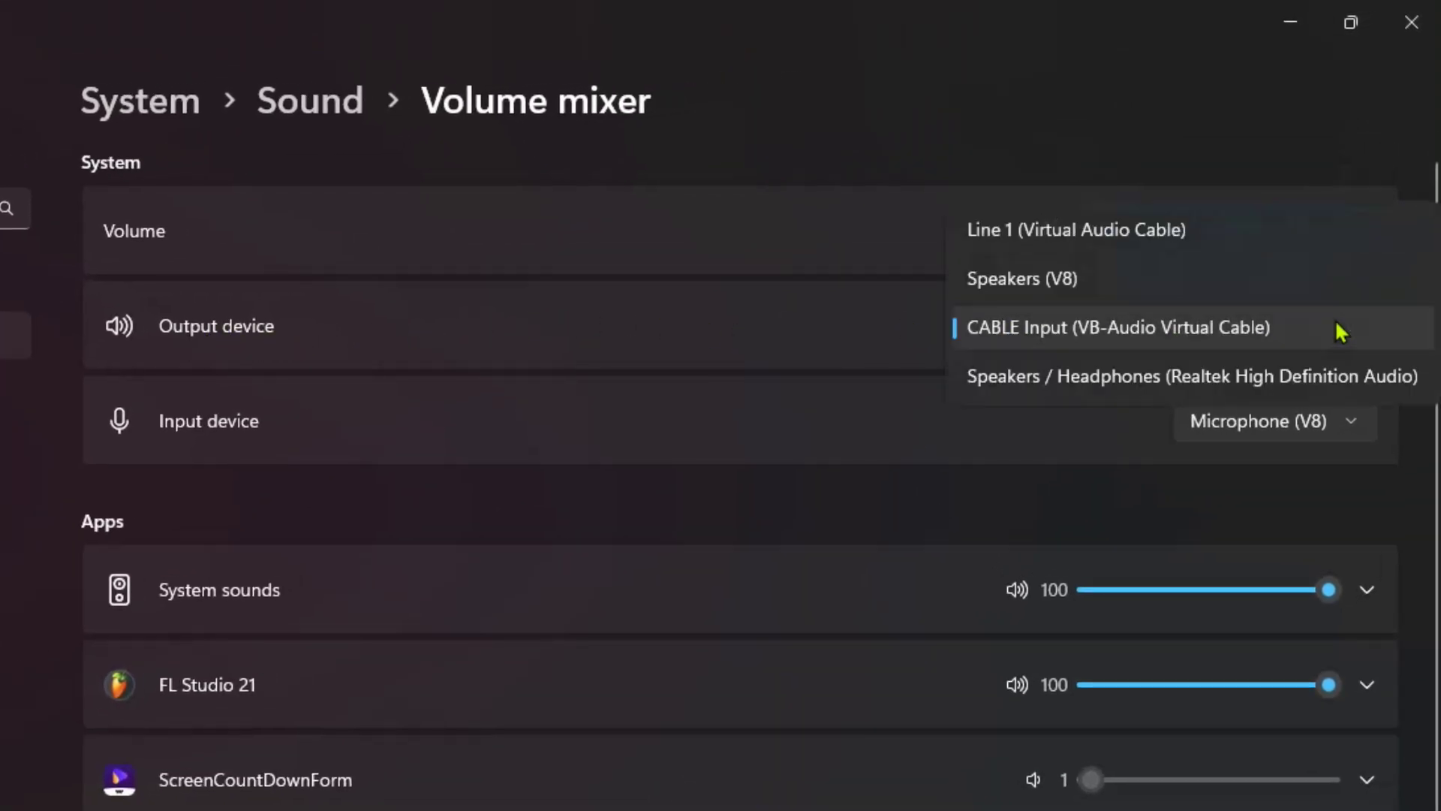
{"action": "left_click", "coordinate": [1073, 379]}
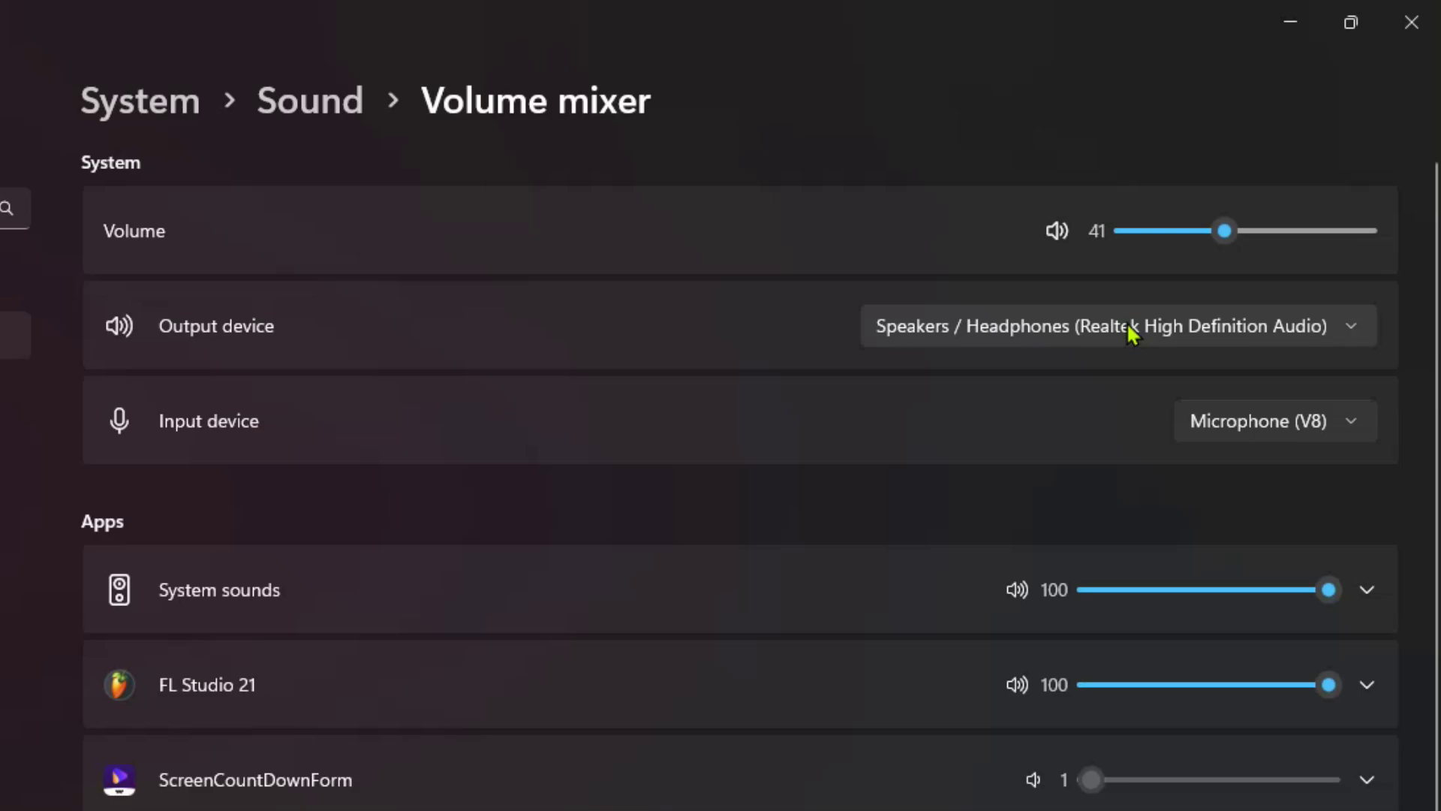
- Set the system output device to CABLE Input (VB-Audio Virtual Cable) and close Settings
{"action": "left_click", "coordinate": [1132, 332]}
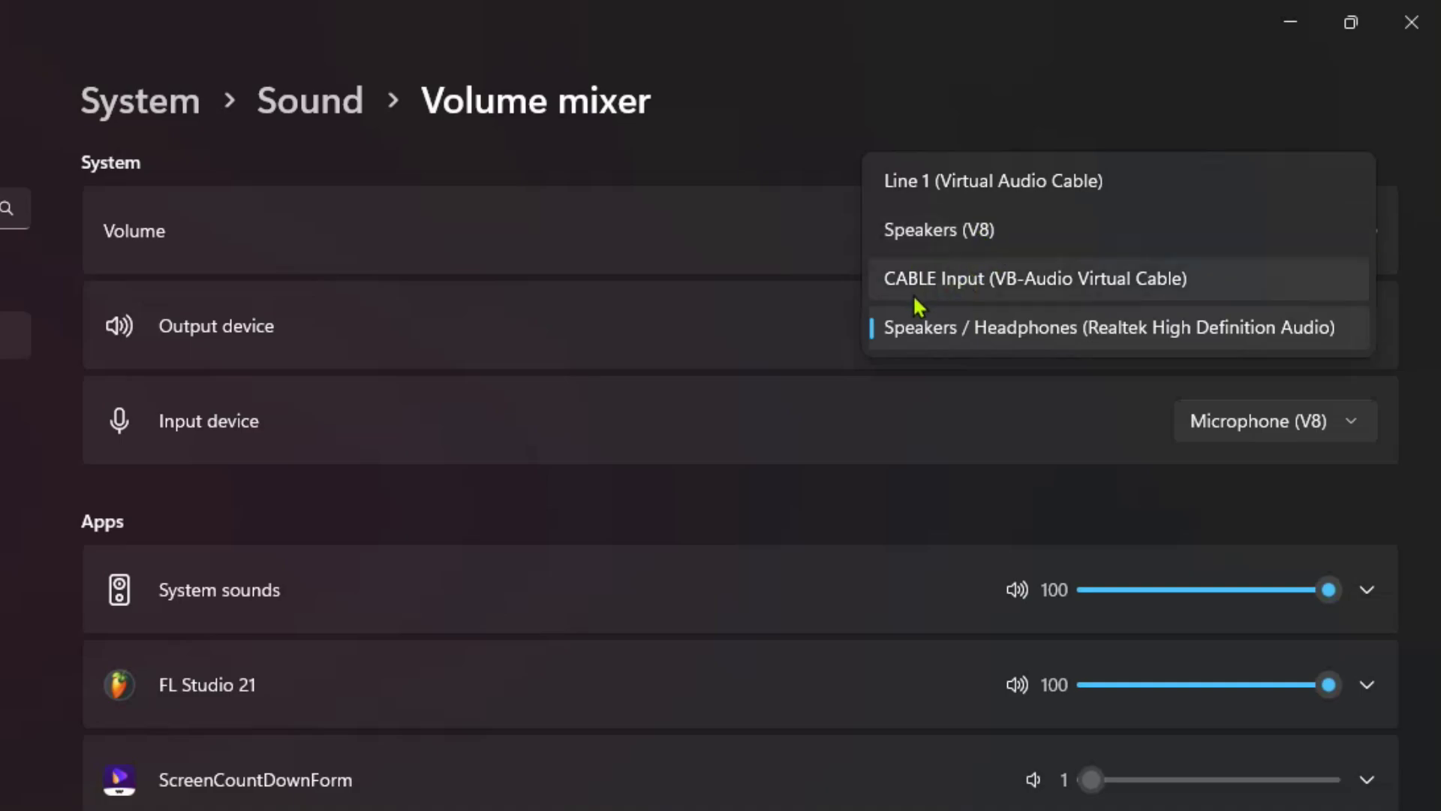
{"action": "left_click", "coordinate": [958, 287]}
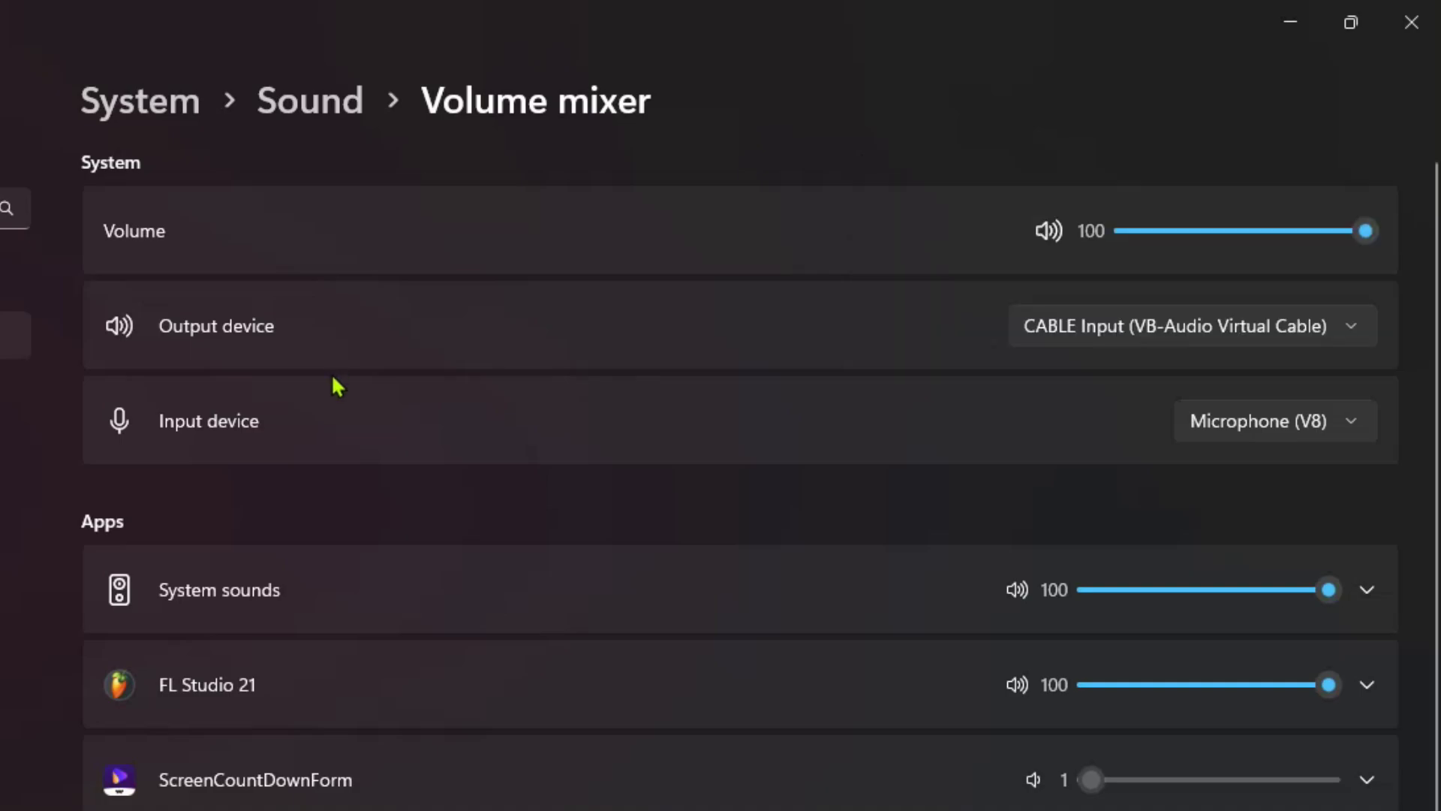
{"action": "left_click", "coordinate": [1223, 324]}
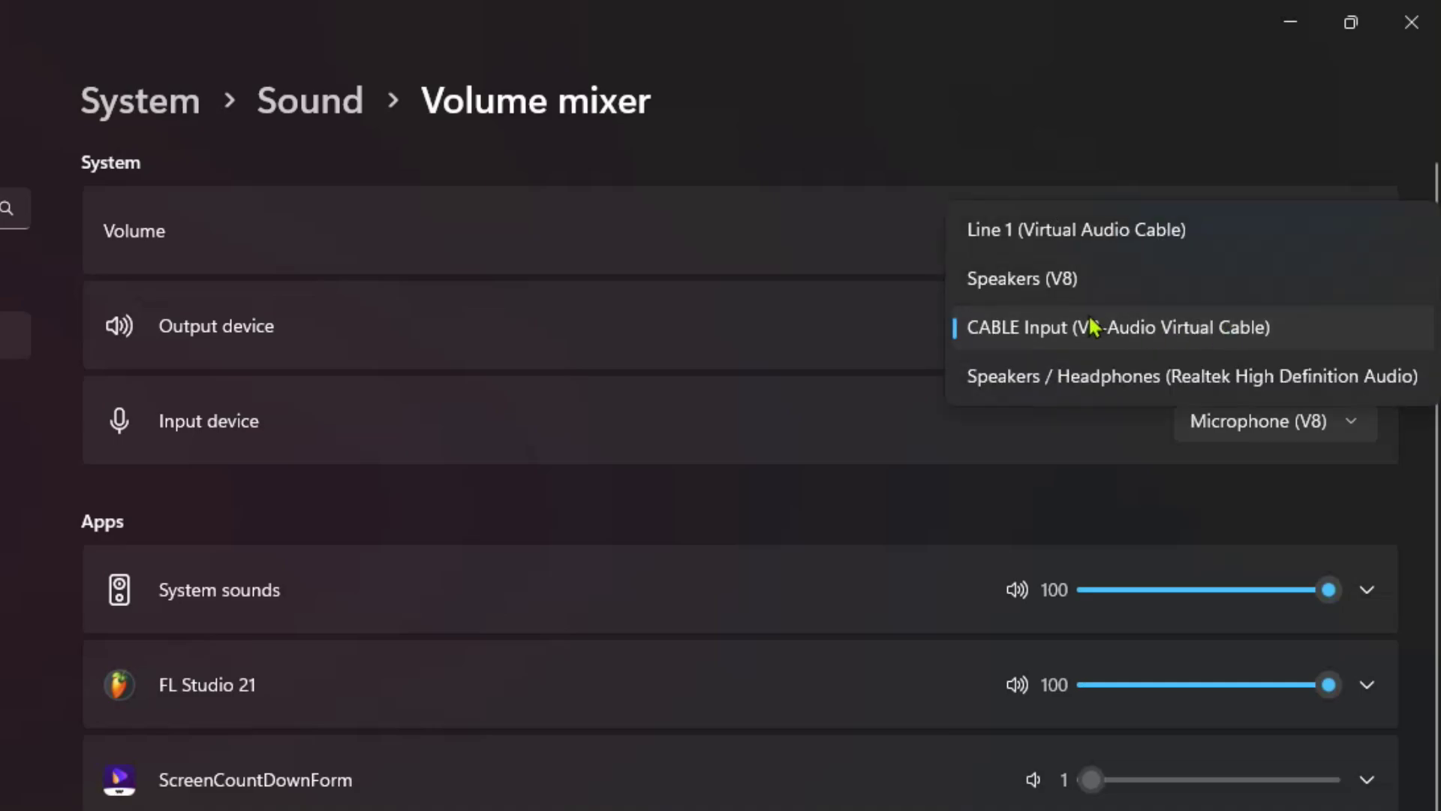
{"action": "left_click", "coordinate": [1003, 337]}
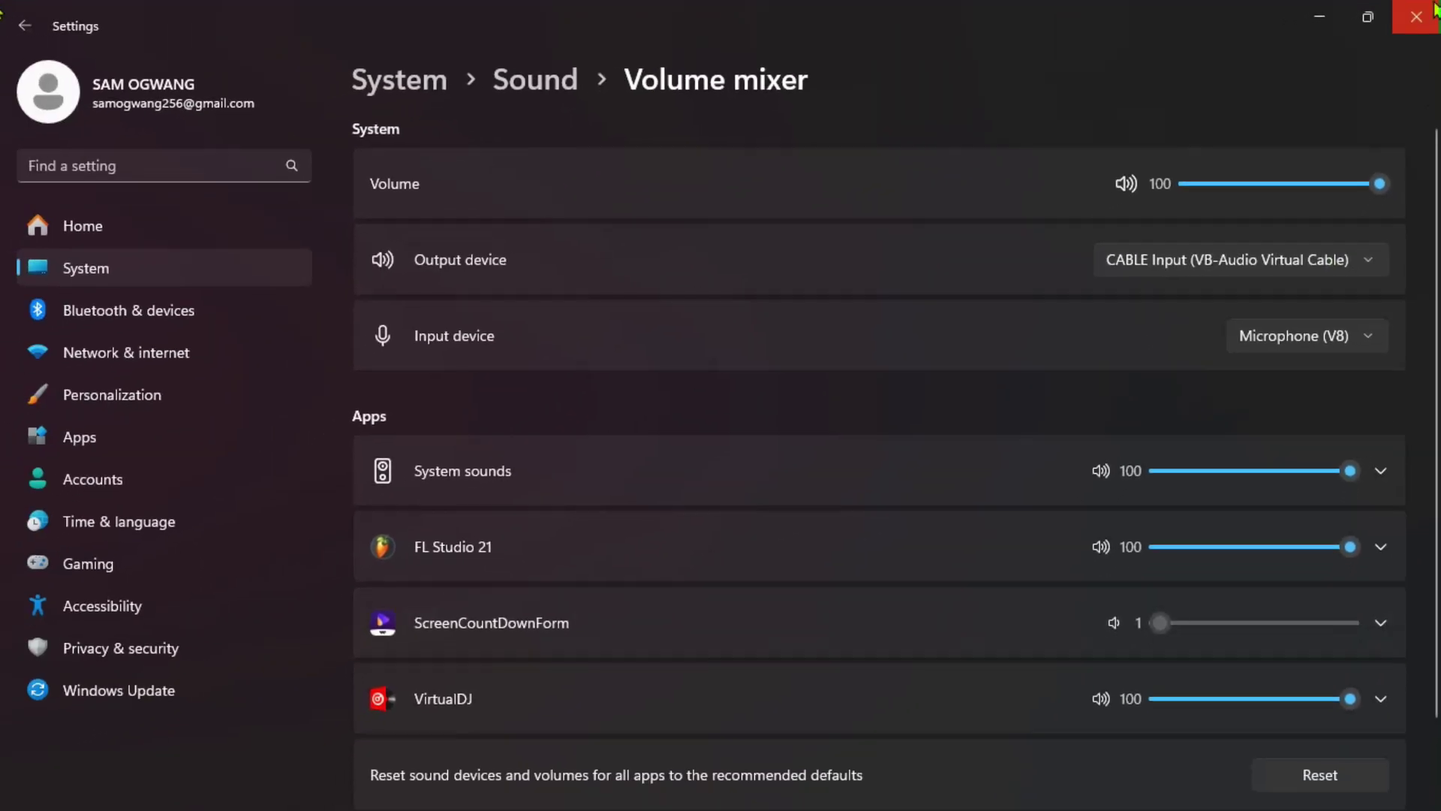
{"action": "left_click", "coordinate": [1434, 8]}
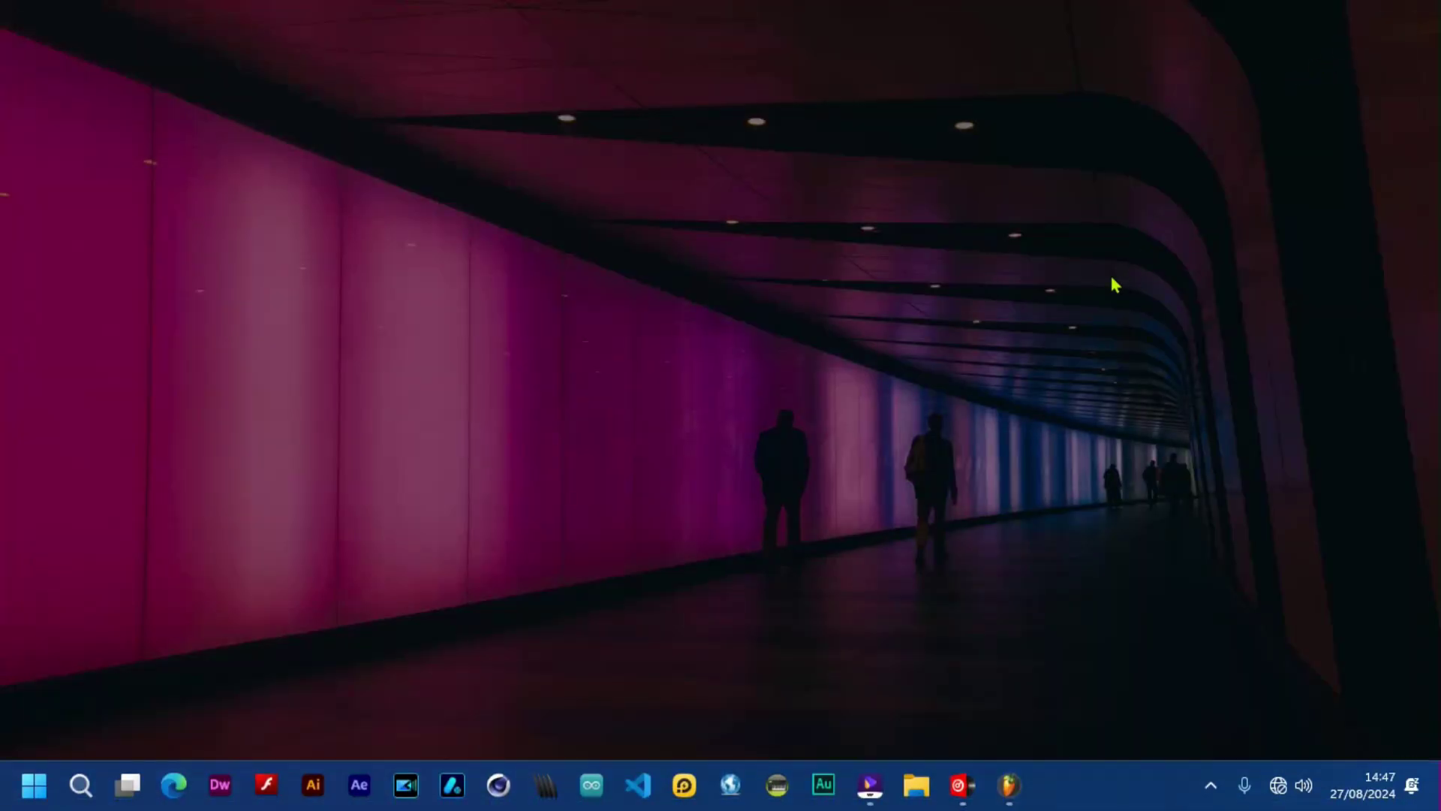
- Switch to FL Studio and show the ASIO driver's settings panel from the audio settings
{"action": "left_click", "coordinate": [1011, 784]}
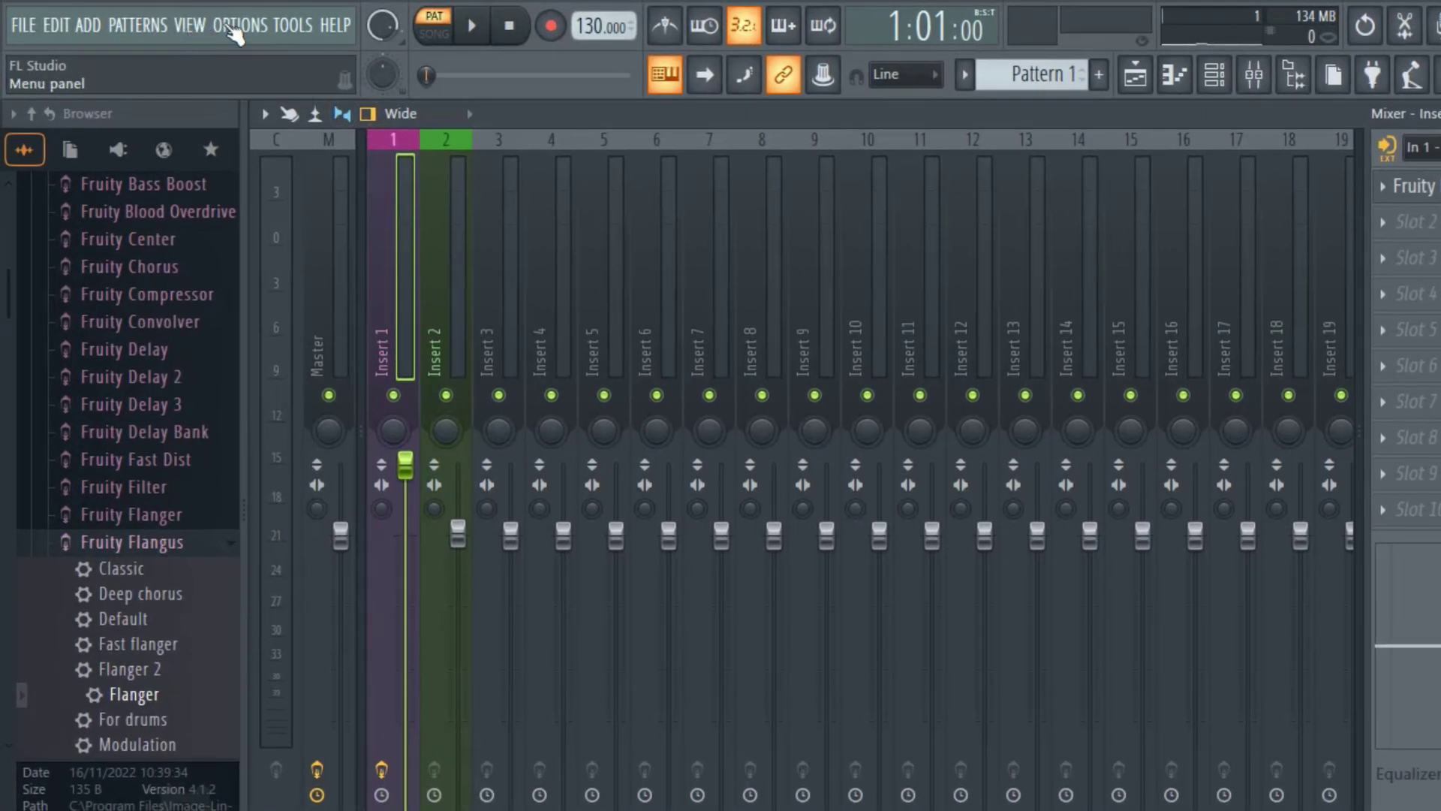
{"action": "left_click", "coordinate": [234, 27]}
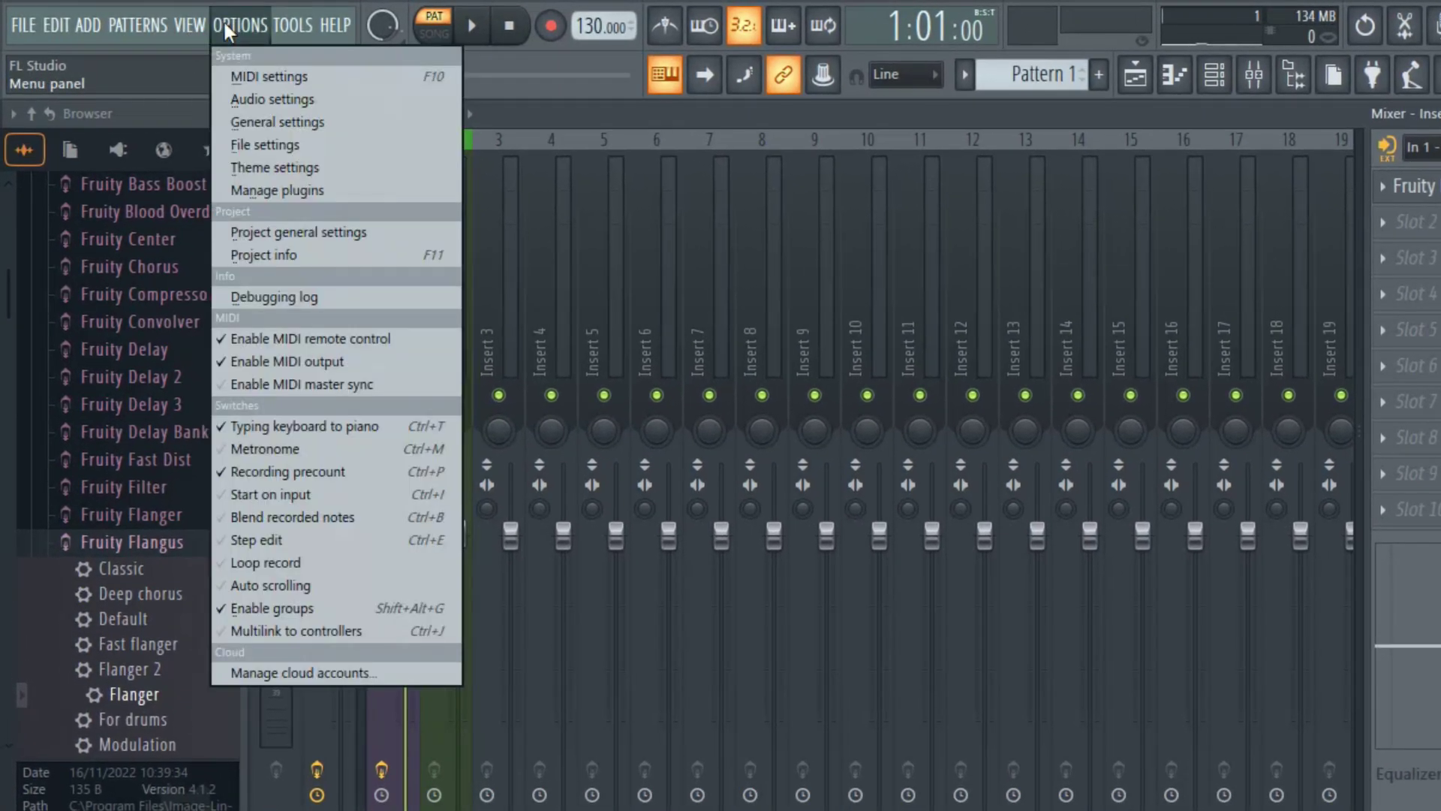
{"action": "left_click", "coordinate": [229, 99]}
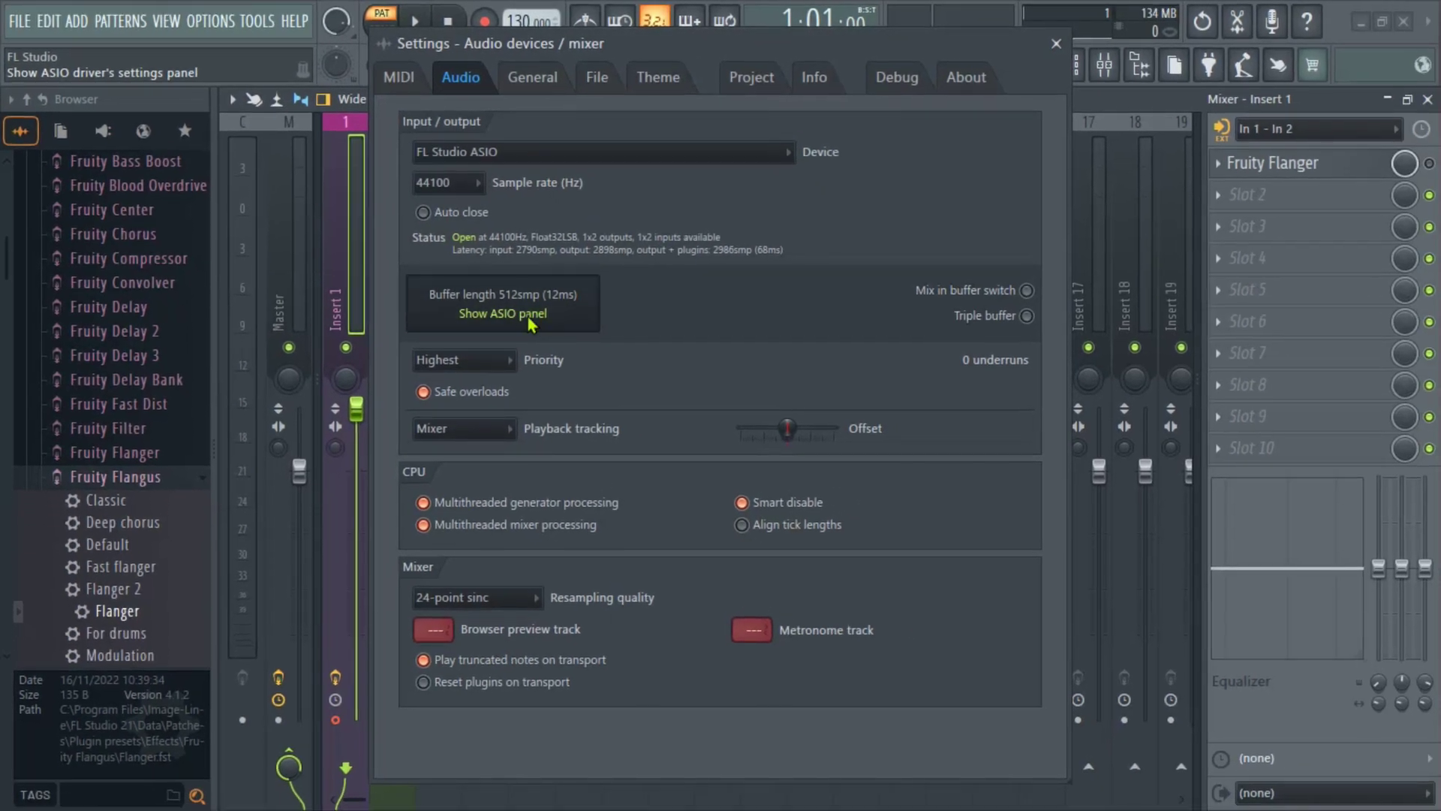
{"action": "left_click", "coordinate": [530, 315]}
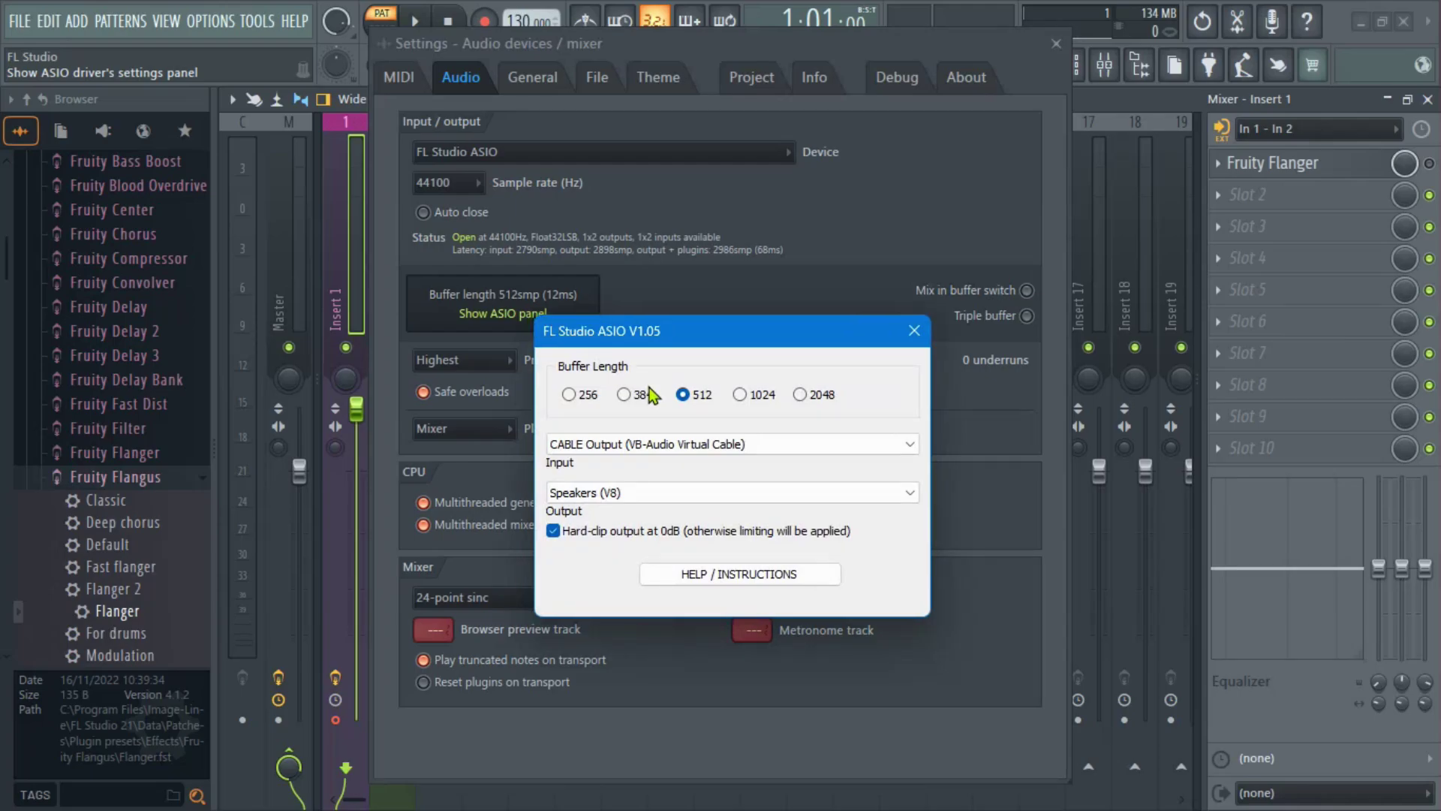
- Set the FL Studio ASIO input to CABLE Output (VB-Audio Virtual Cable) and the output to Speakers (V8)
{"action": "left_click", "coordinate": [708, 444]}
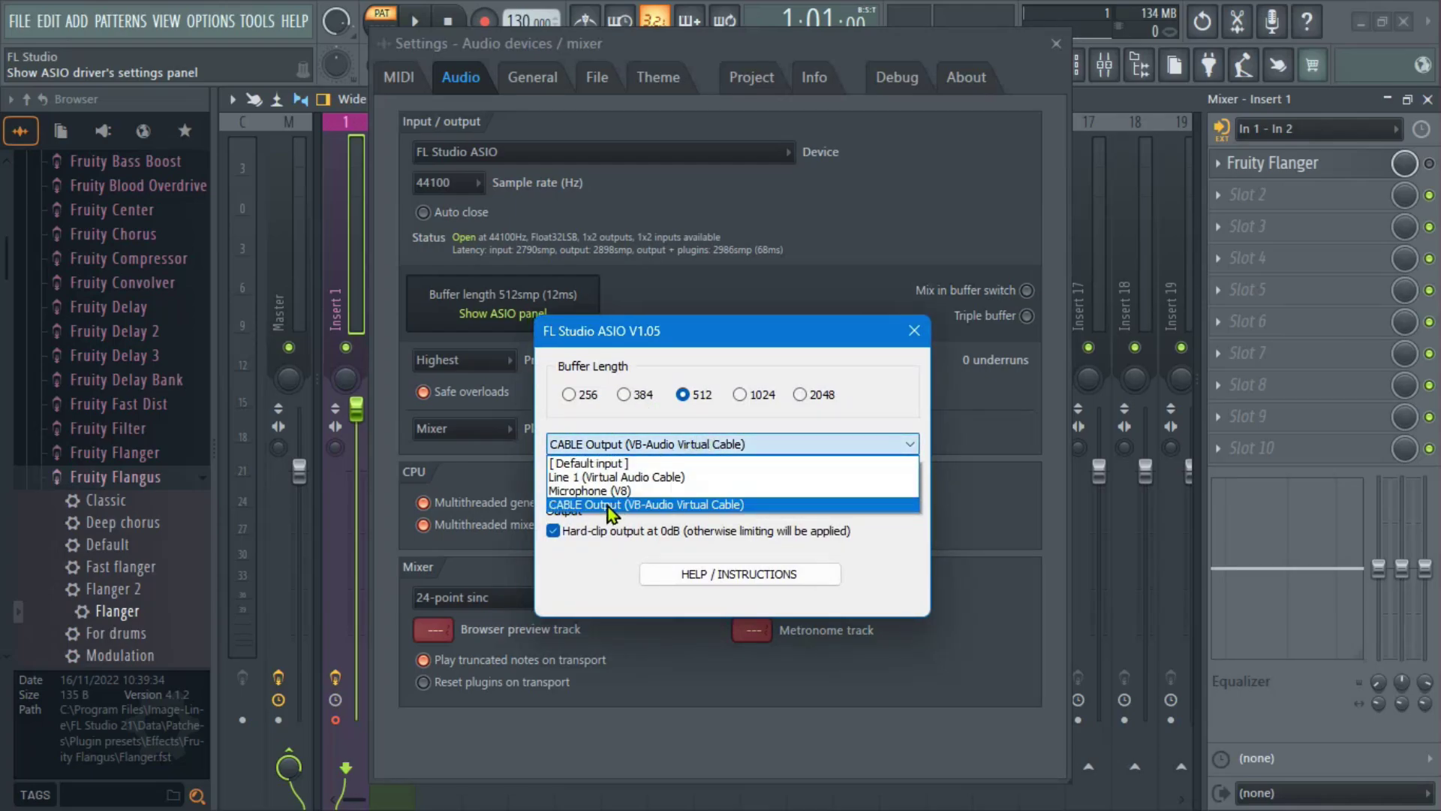
{"action": "left_click", "coordinate": [608, 505]}
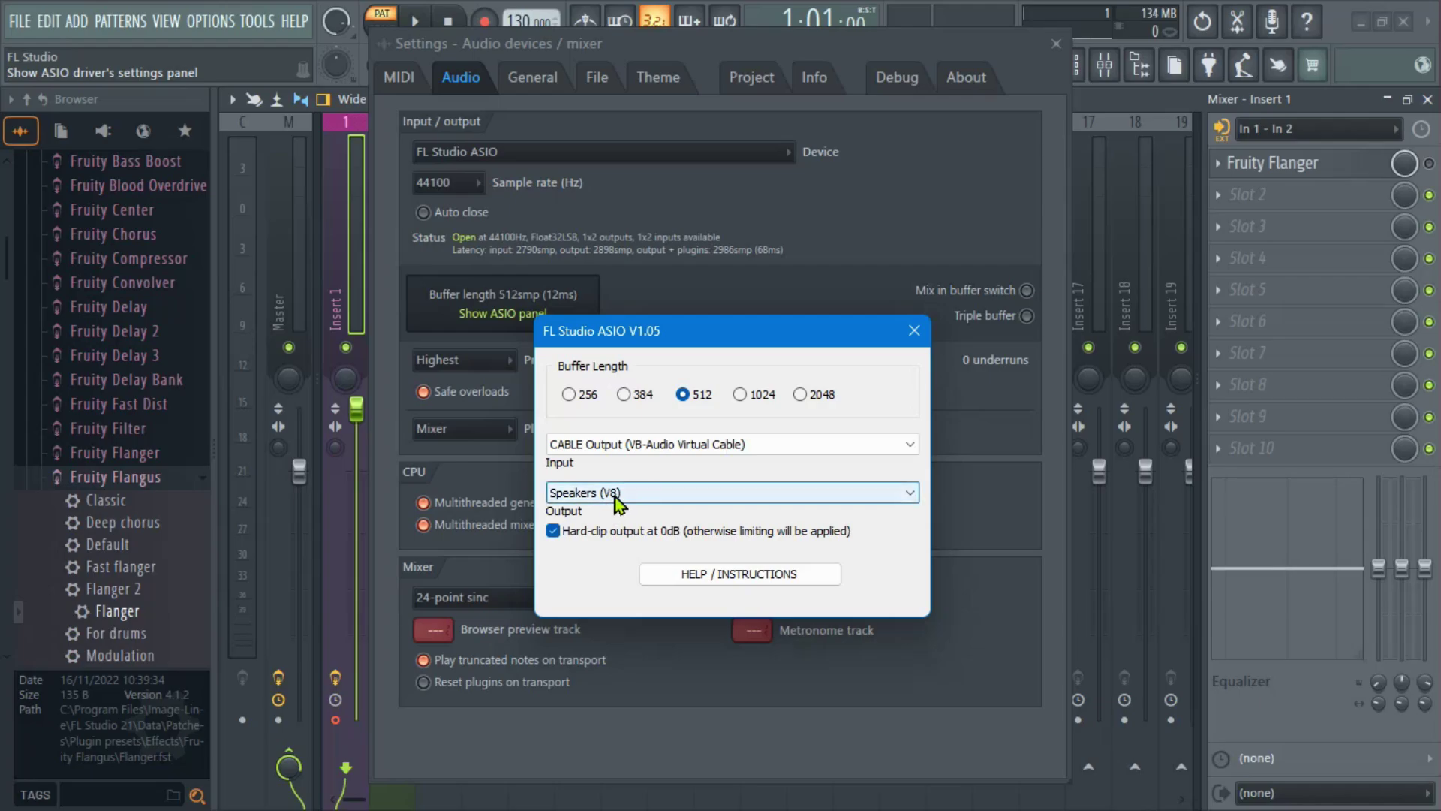
{"action": "left_click", "coordinate": [617, 497]}
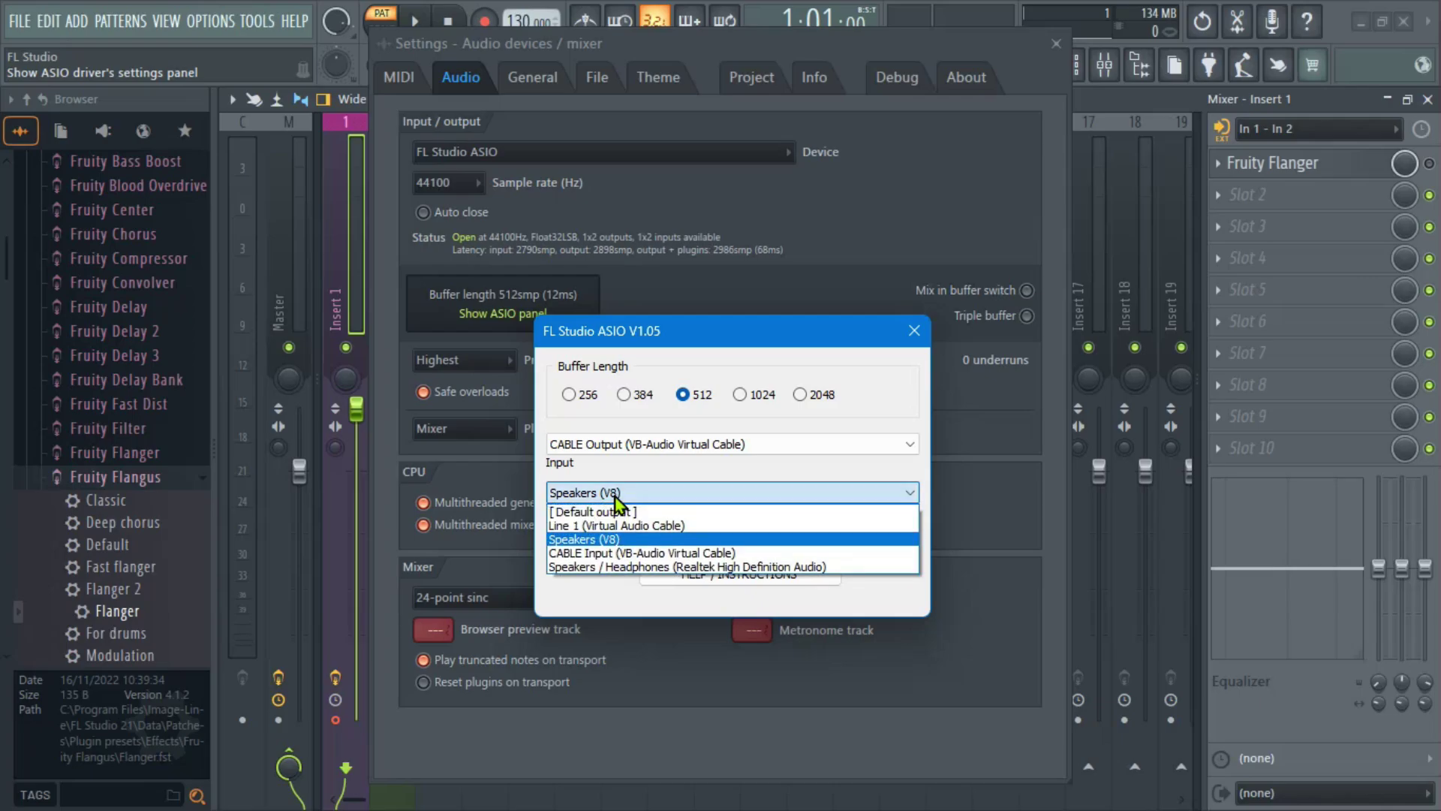
{"action": "left_click", "coordinate": [634, 542]}
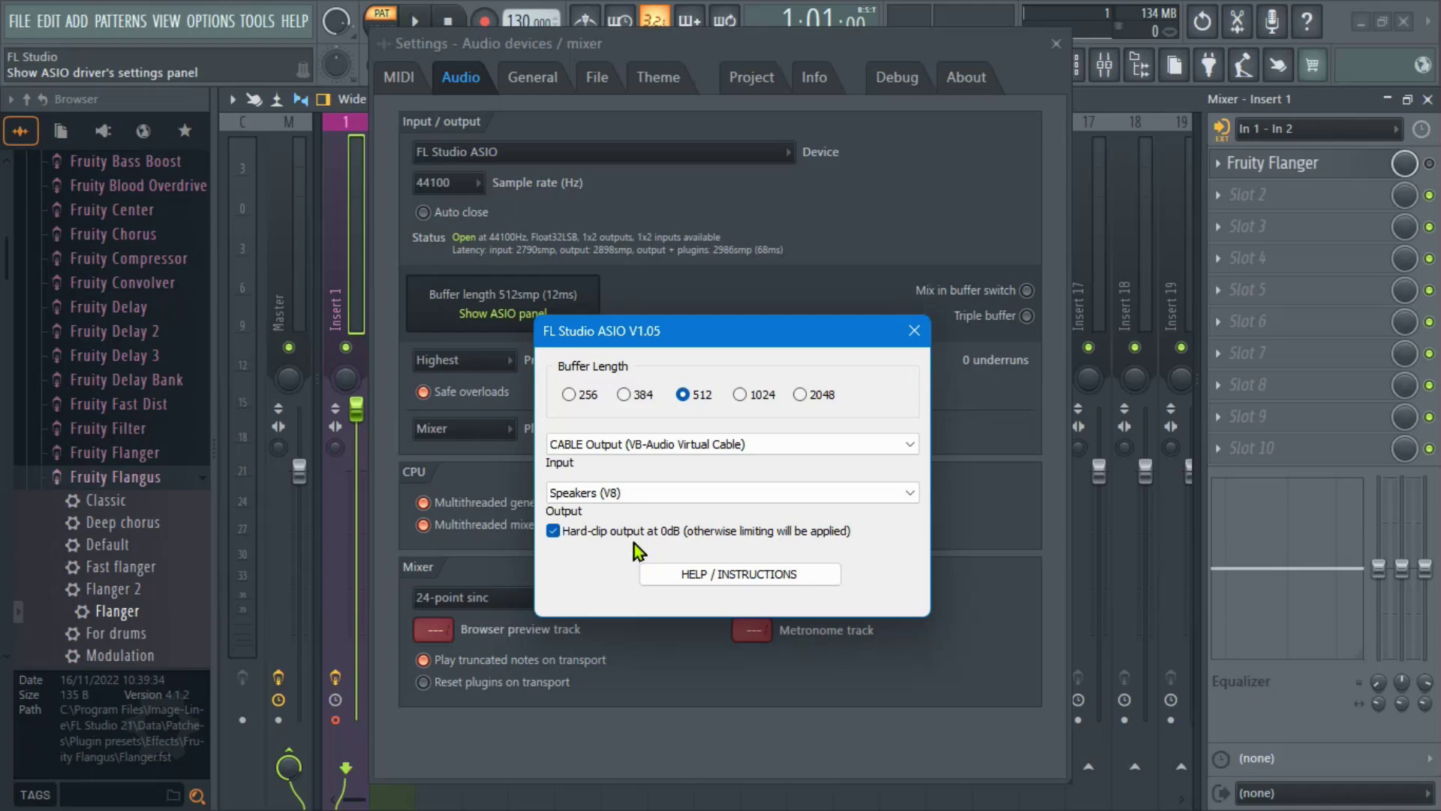
- Switch the ASIO output to Speakers / Headphones (Realtek High Definition Audio) and back to Speakers (V8)
{"action": "left_click", "coordinate": [669, 494]}
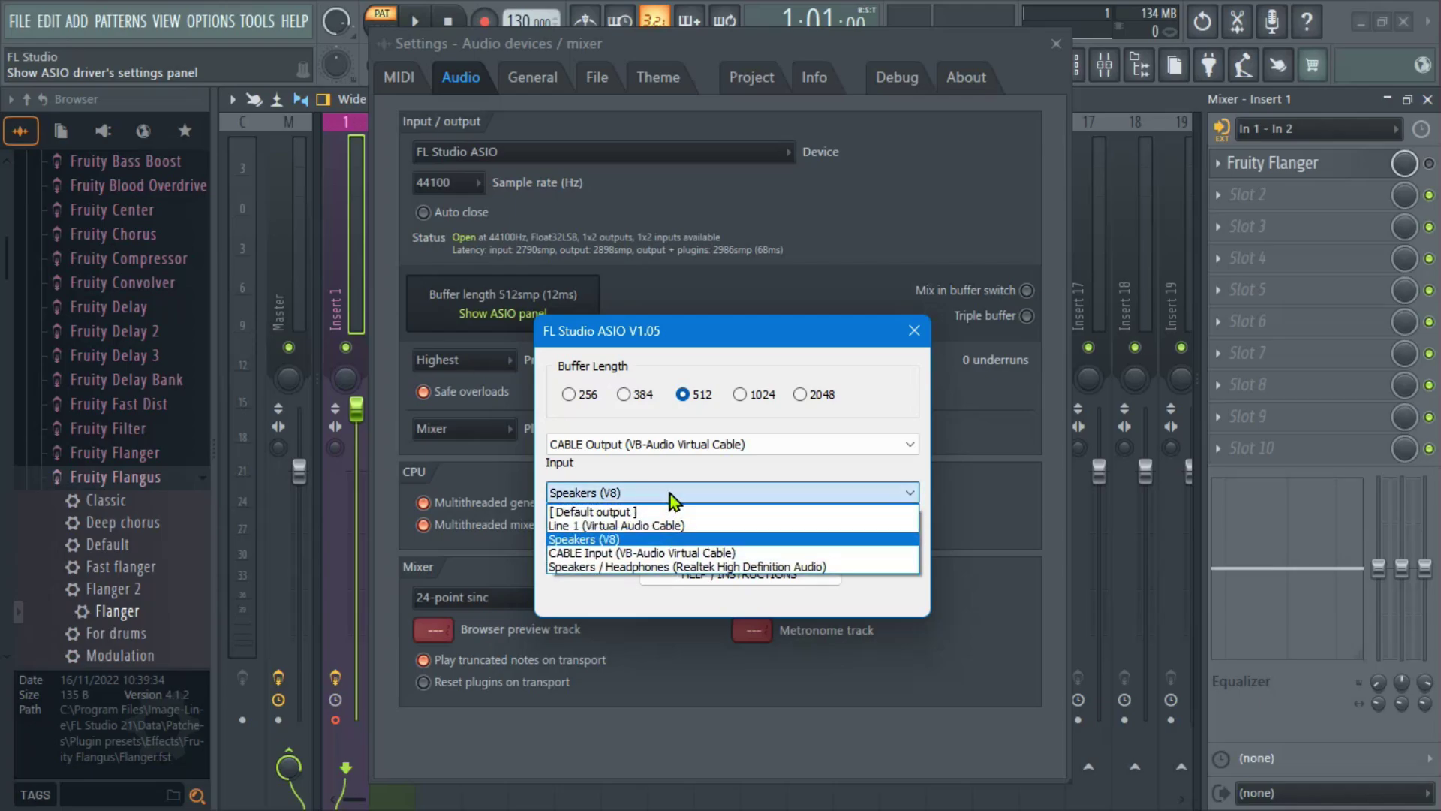
{"action": "left_click", "coordinate": [605, 567]}
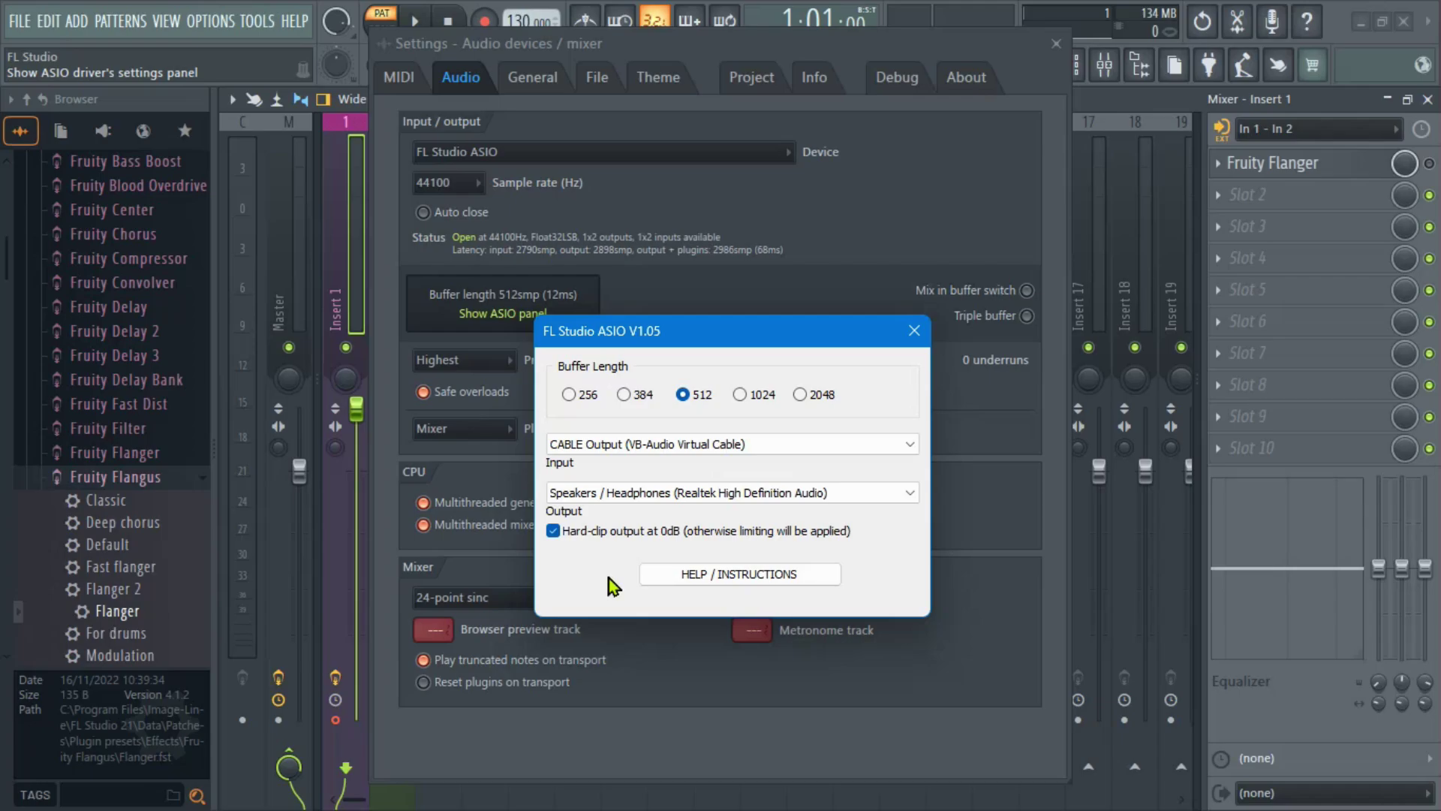
{"action": "left_click", "coordinate": [614, 494]}
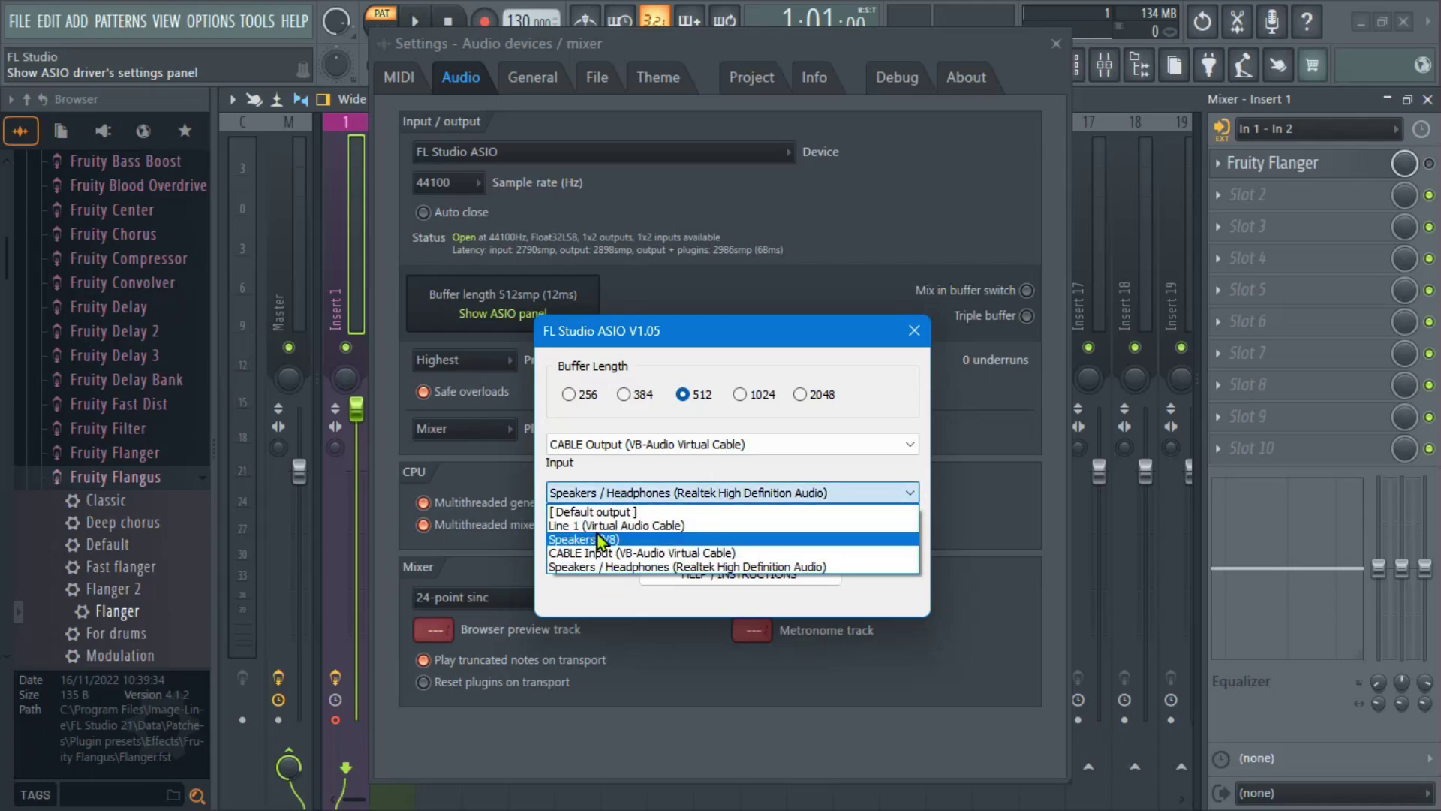
{"action": "left_click", "coordinate": [600, 540]}
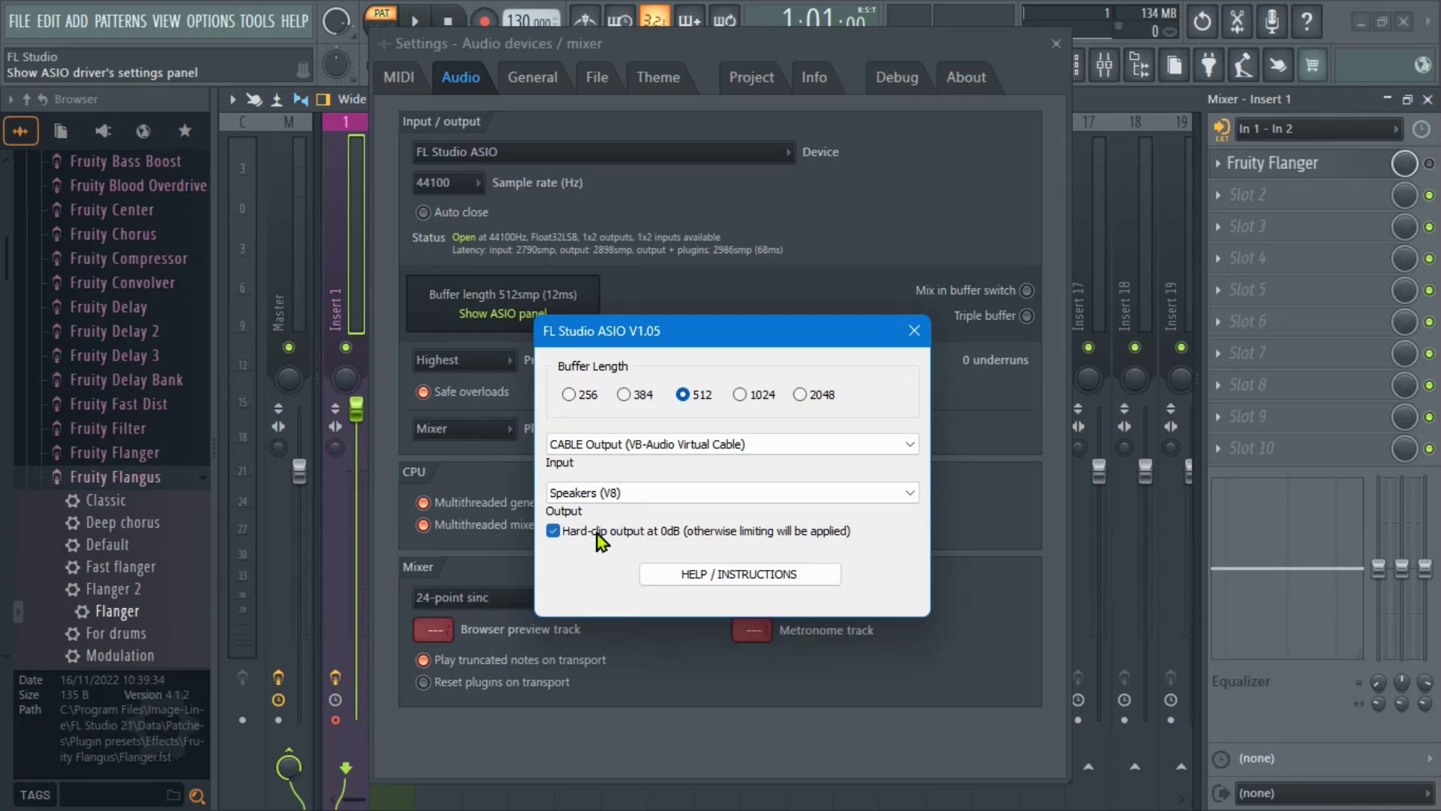
{"action": "left_click", "coordinate": [633, 494]}
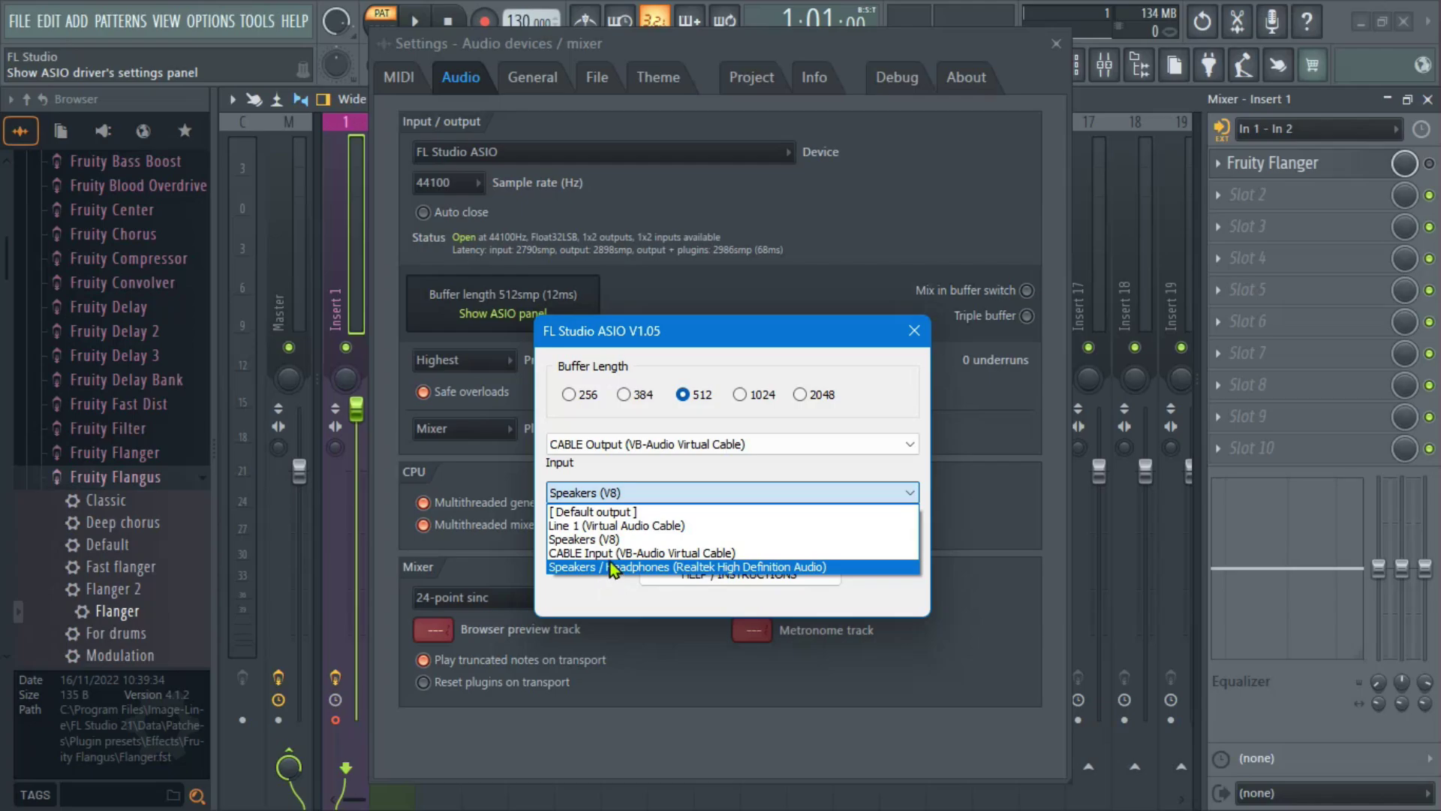
{"action": "left_click", "coordinate": [612, 567]}
{"action": "left_click", "coordinate": [623, 492]}
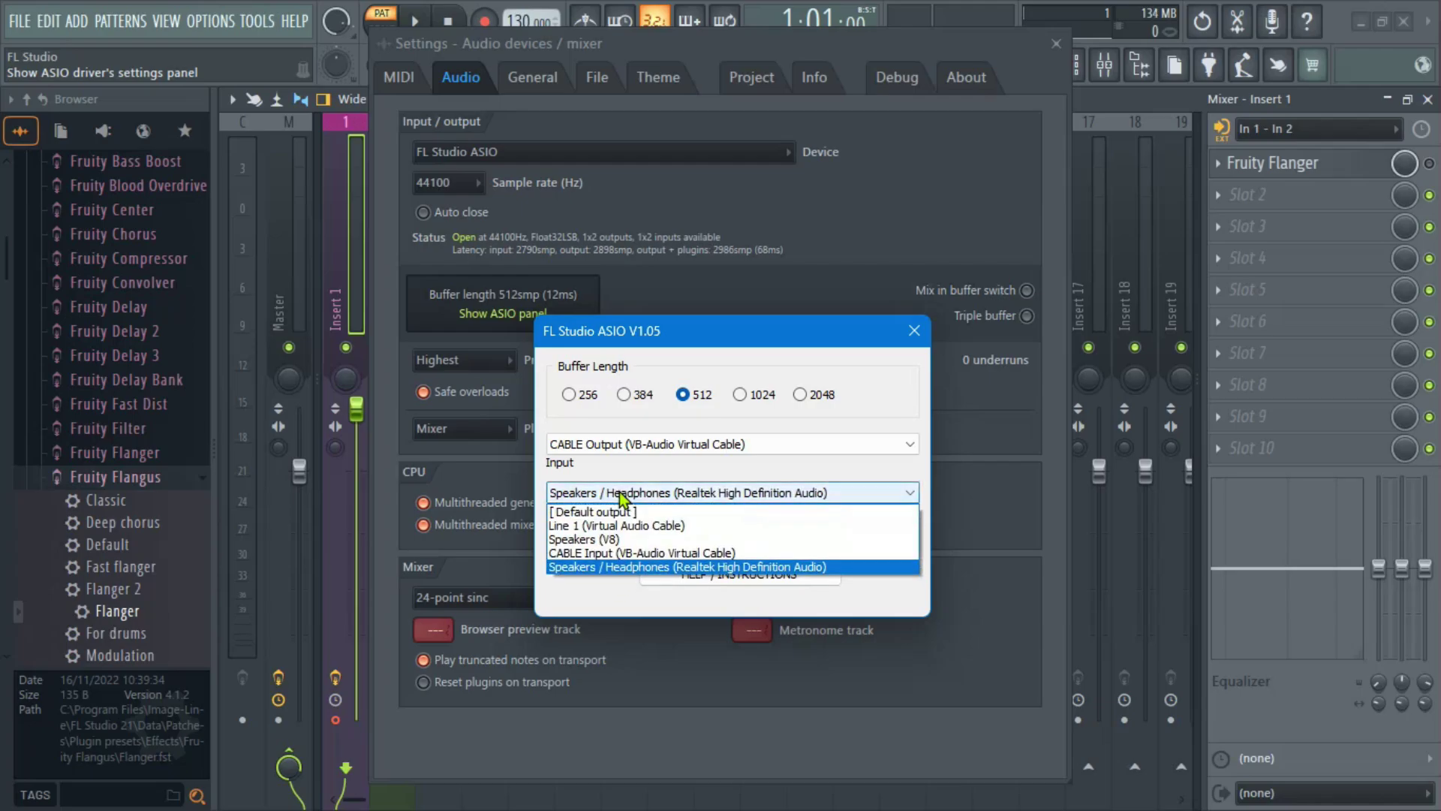
{"action": "left_click", "coordinate": [619, 538]}
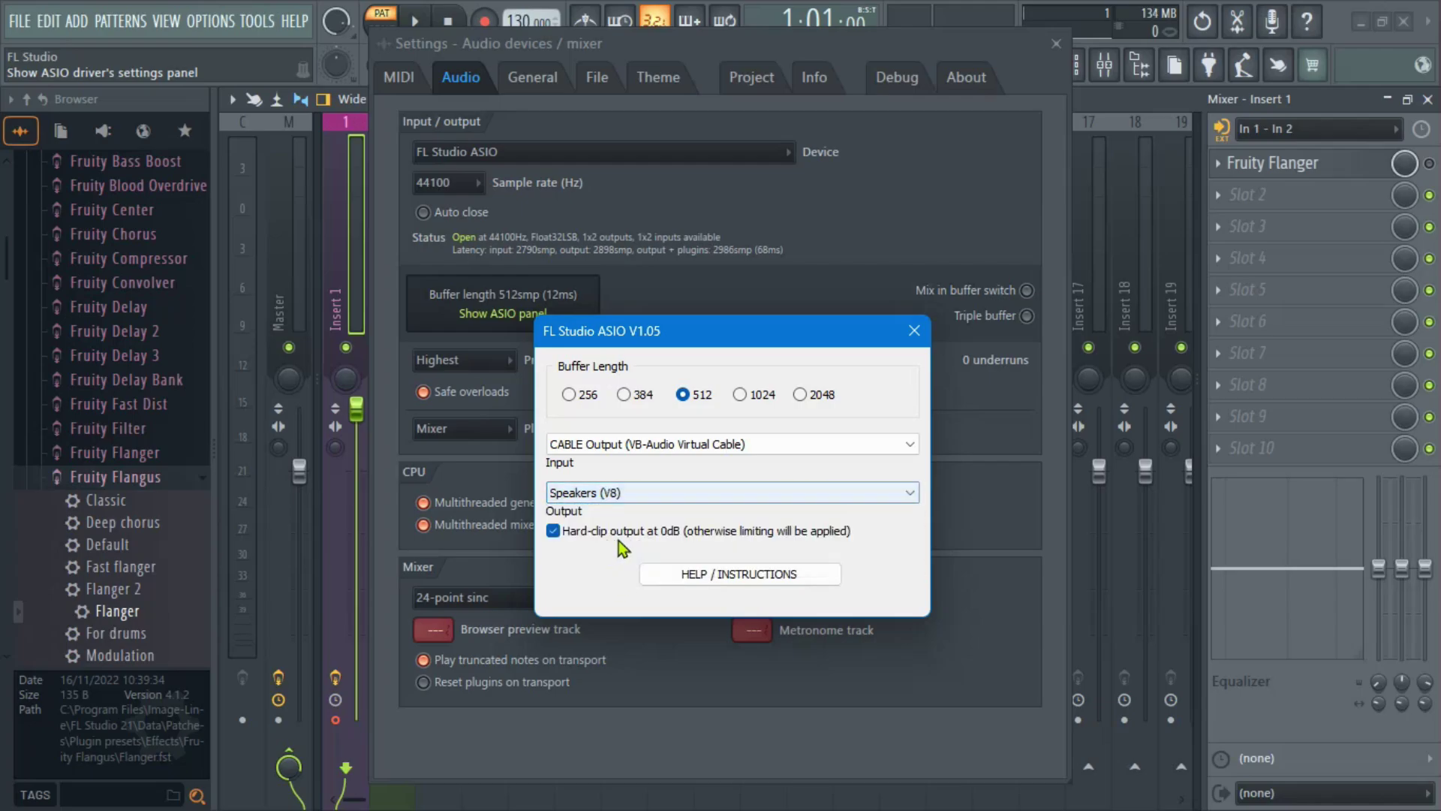
- Close the ASIO driver panel and FL Studio's audio settings, then switch to VirtualDJ and open its audio settings
{"action": "left_click", "coordinate": [914, 331]}
{"action": "left_click", "coordinate": [1057, 43]}
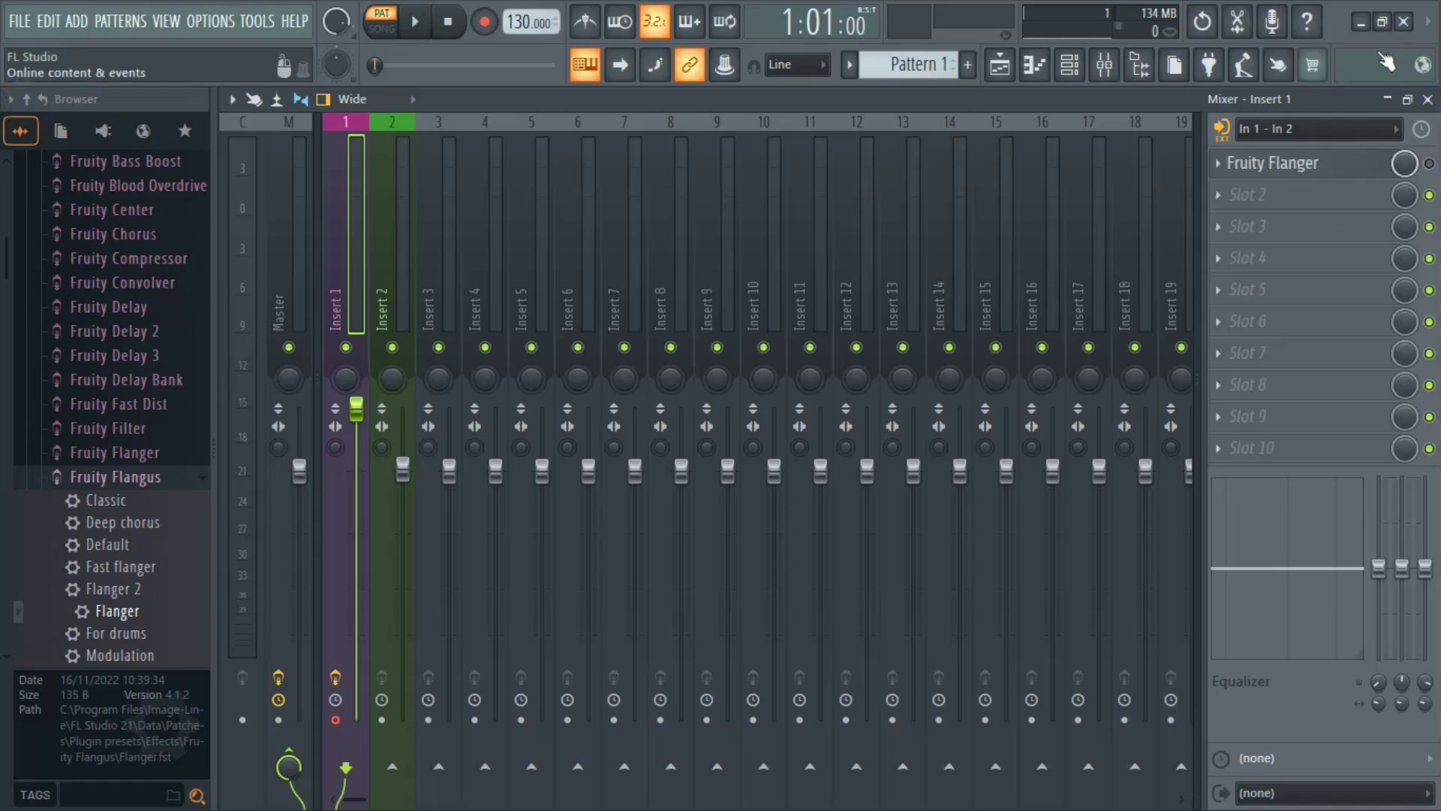
{"action": "left_click", "coordinate": [1359, 27]}
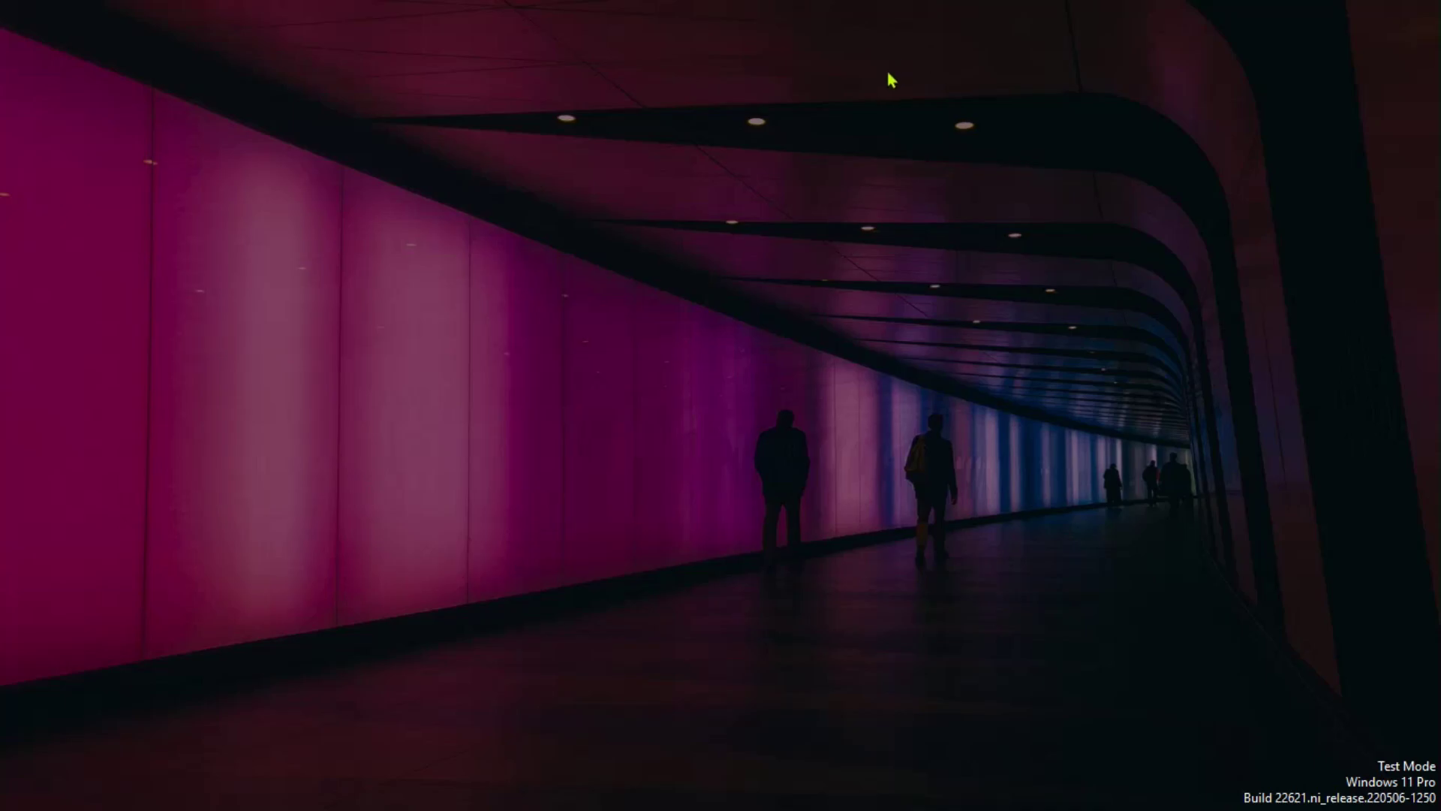
{"action": "mouse_move", "coordinate": [1012, 789]}
{"action": "left_click", "coordinate": [969, 796]}
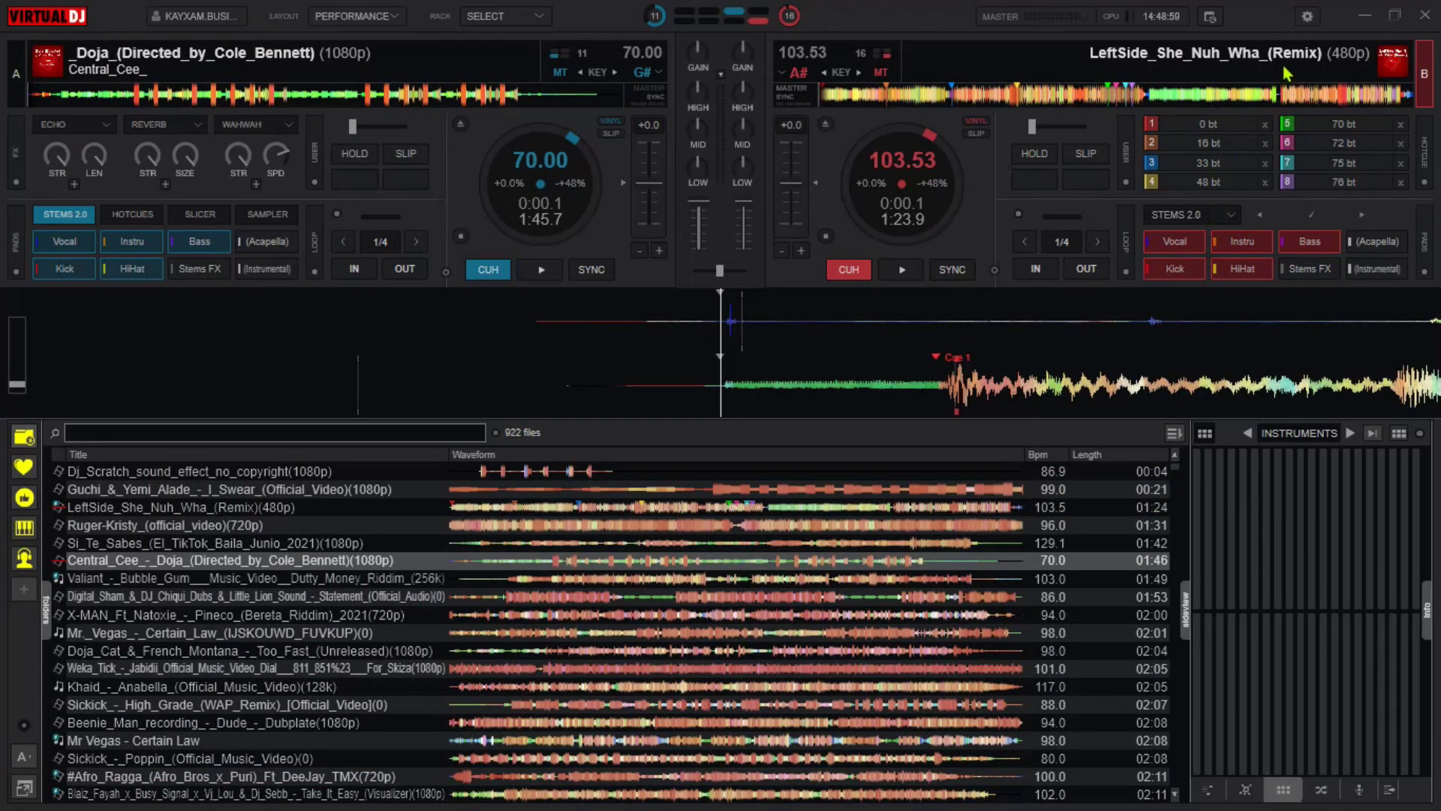
{"action": "left_click", "coordinate": [1306, 21]}
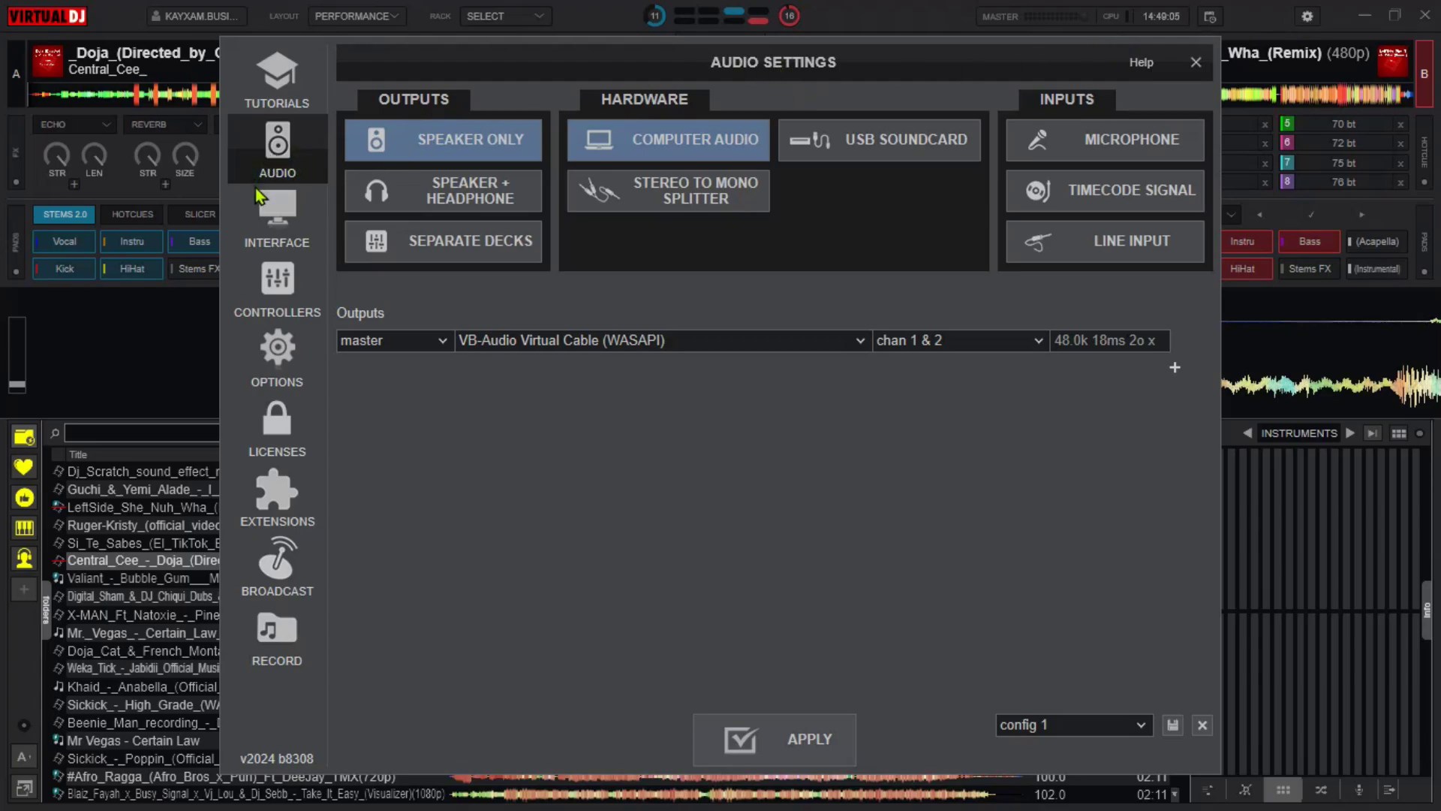
- Assign VirtualDJ's master output to VB-Audio Virtual Cable (WASAPI) on chan 1 & 2 and close the audio settings
{"action": "mouse_move", "coordinate": [388, 338]}
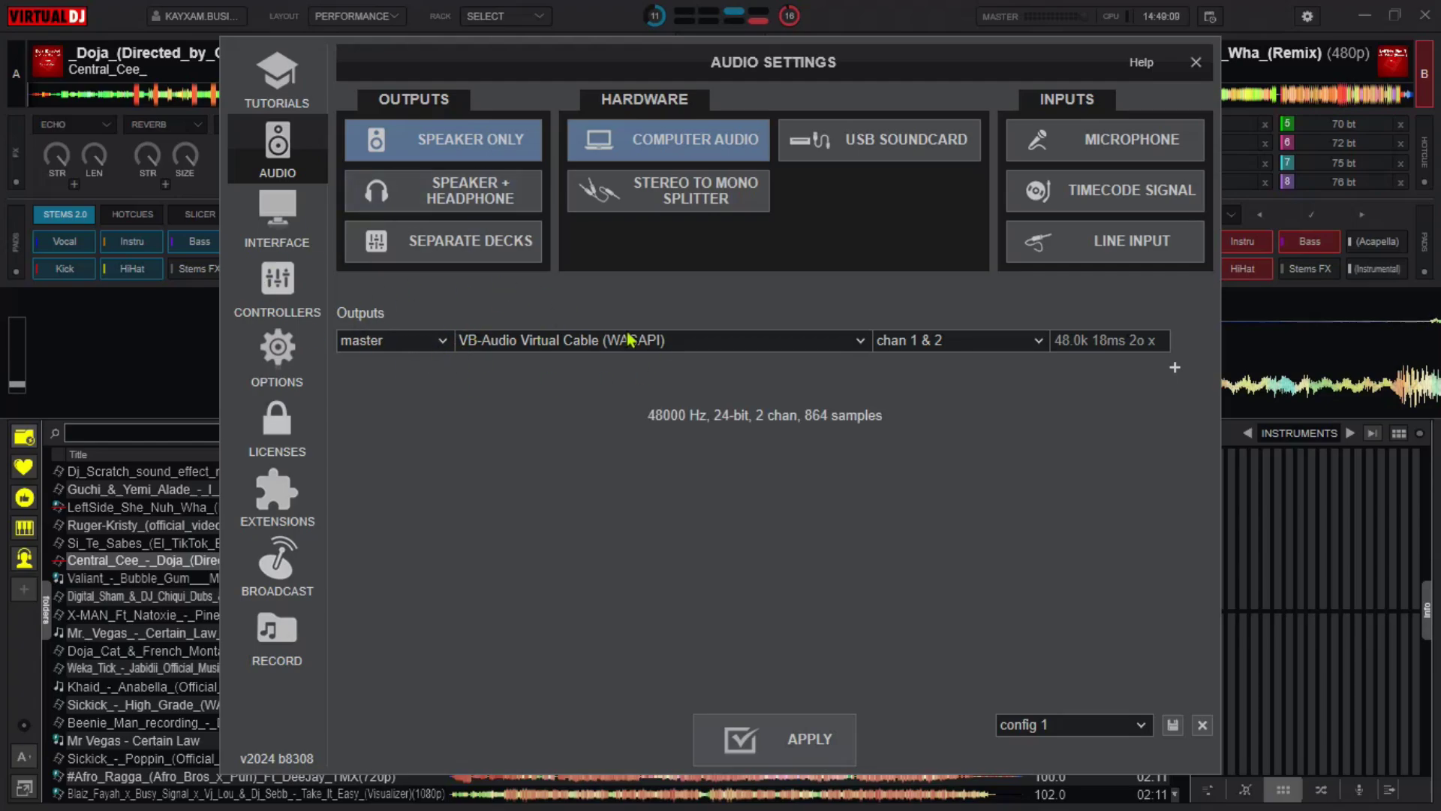
{"action": "left_click", "coordinate": [443, 342]}
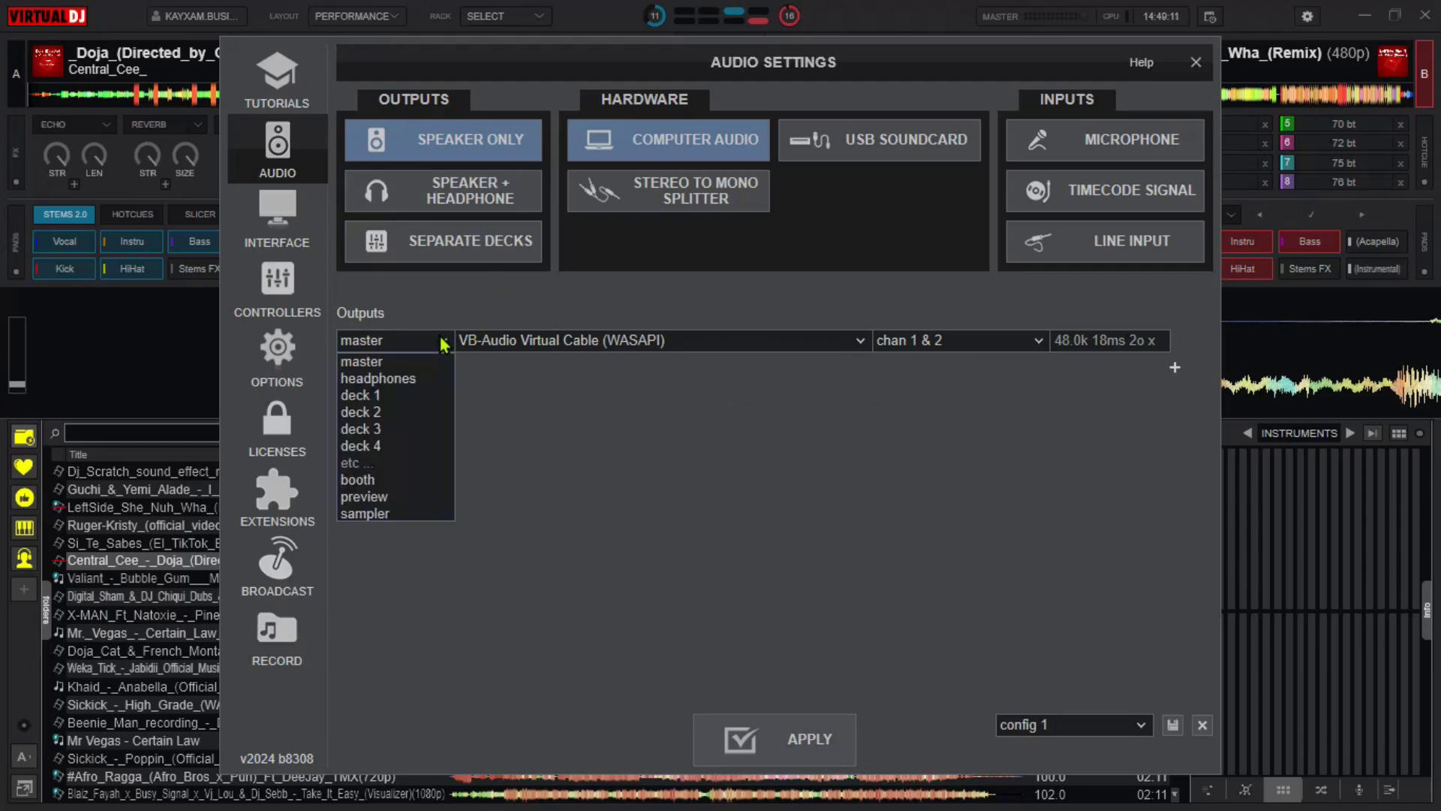
{"action": "left_click", "coordinate": [443, 341]}
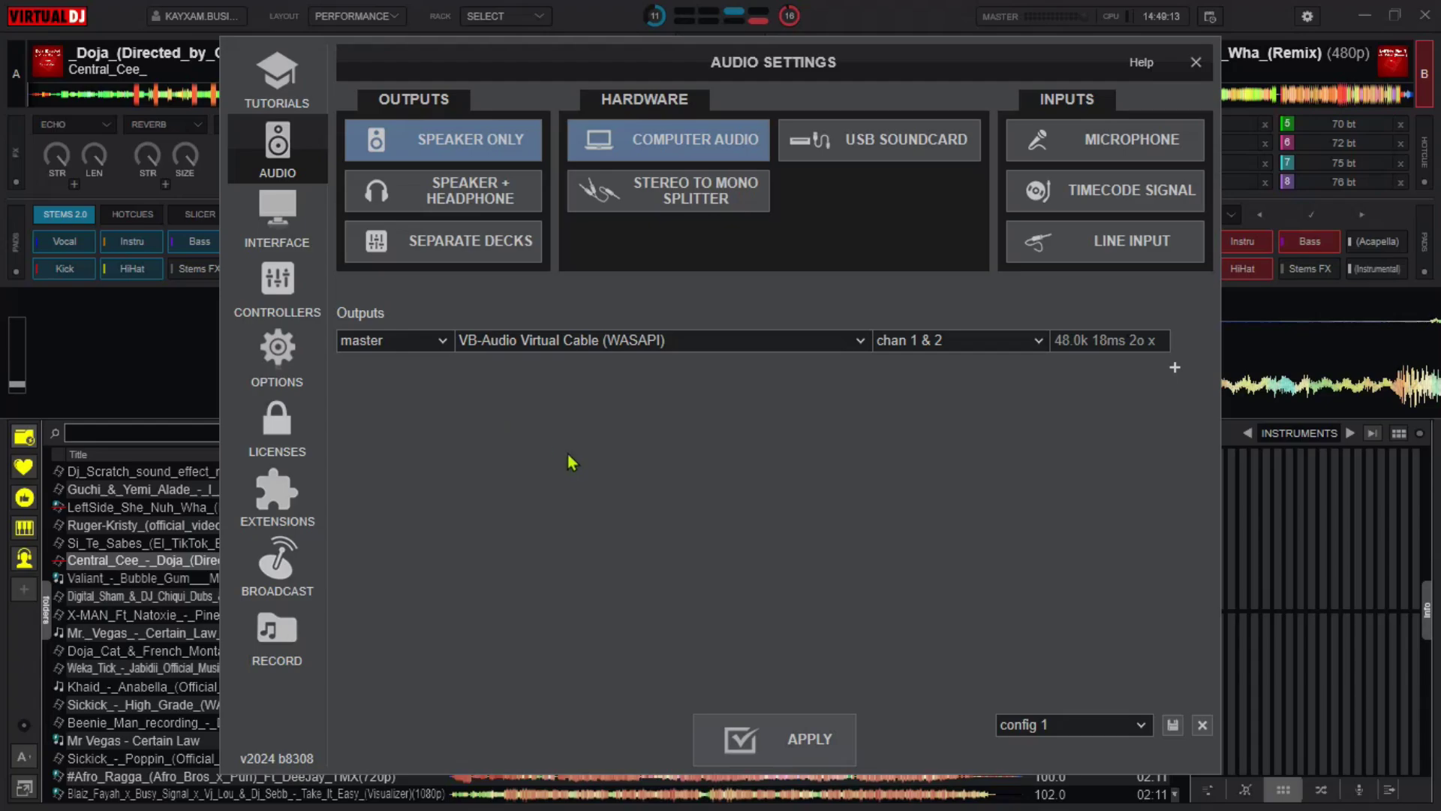
{"action": "left_click", "coordinate": [841, 344]}
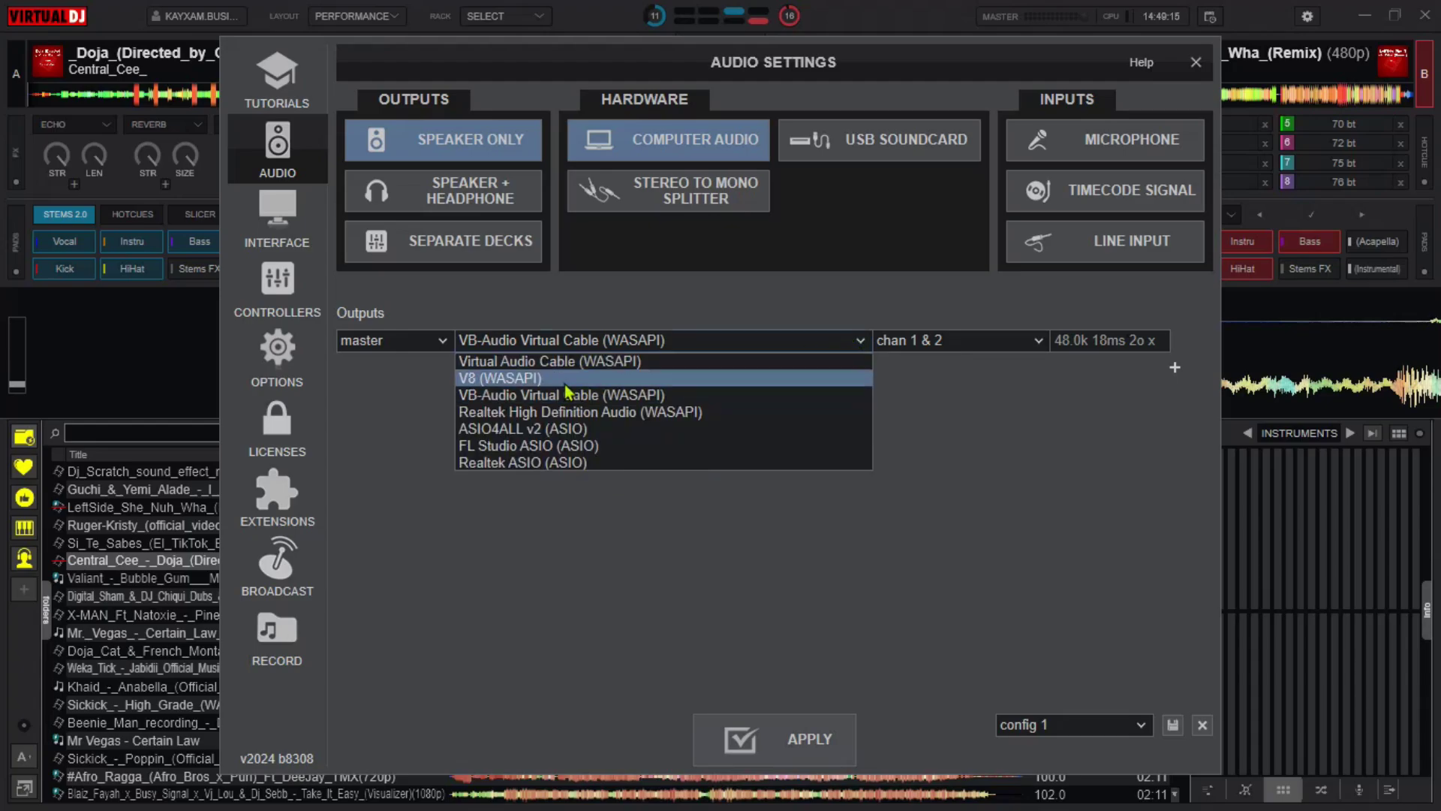
{"action": "left_click", "coordinate": [542, 399]}
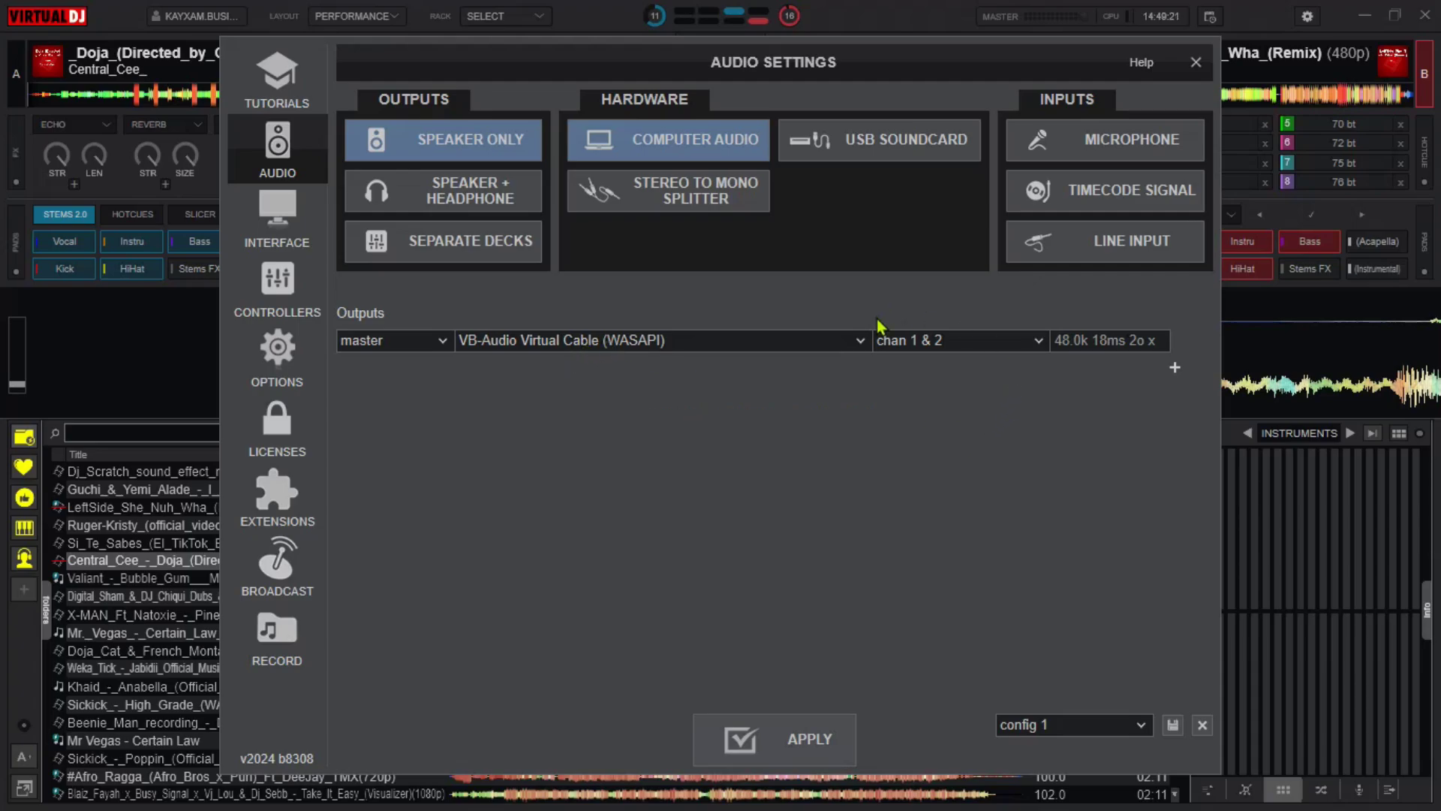
{"action": "left_click", "coordinate": [1039, 342]}
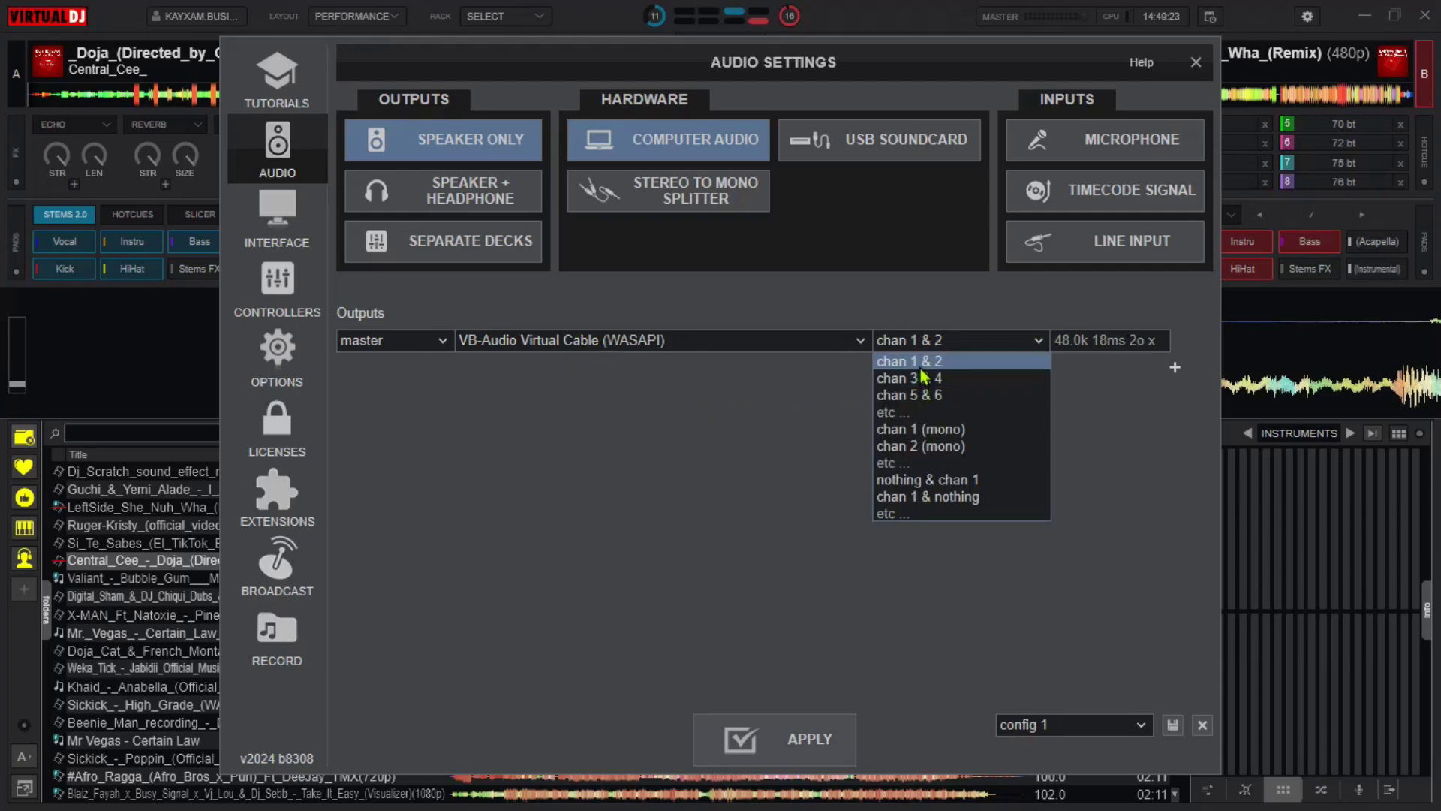
{"action": "left_click", "coordinate": [923, 376]}
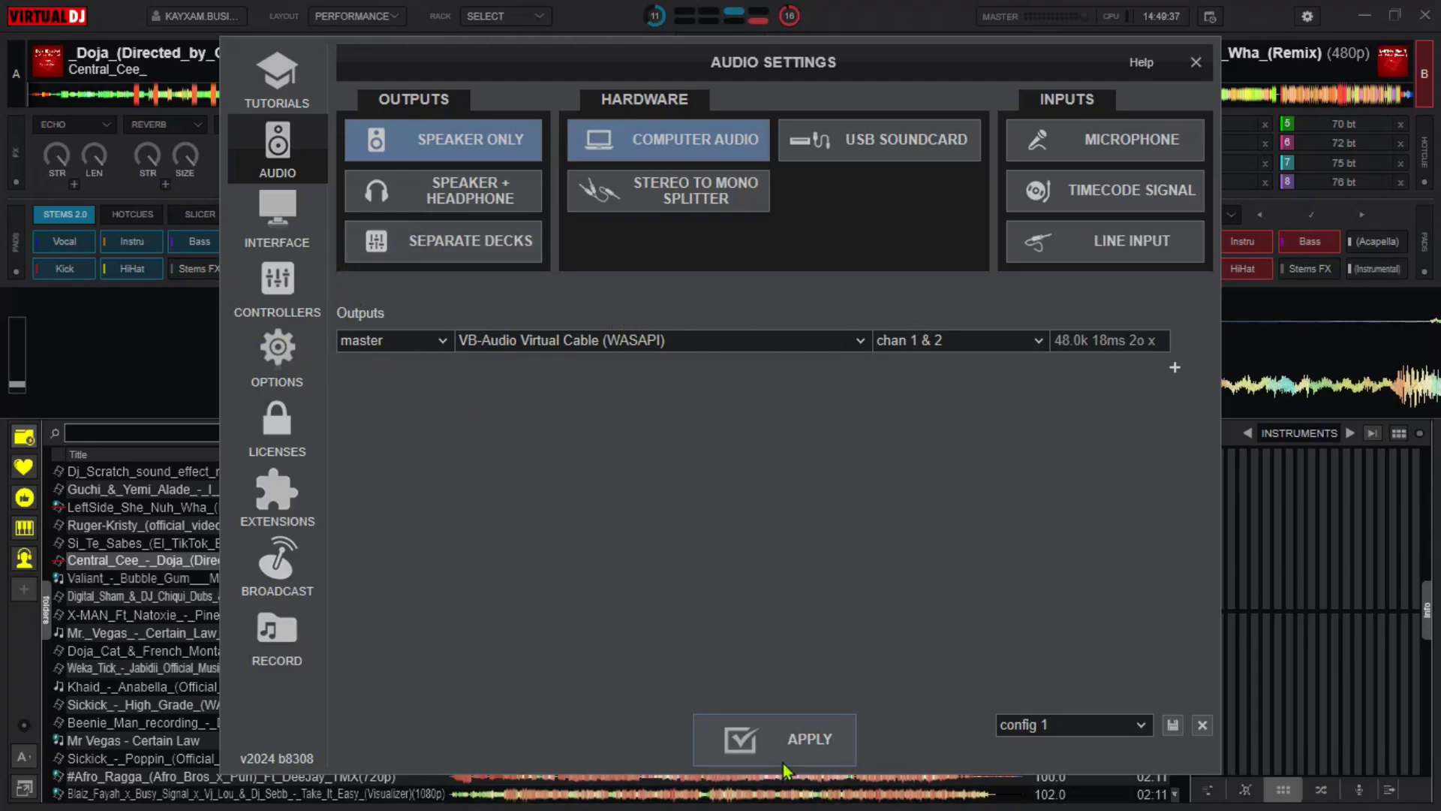
{"action": "left_click", "coordinate": [1197, 63]}
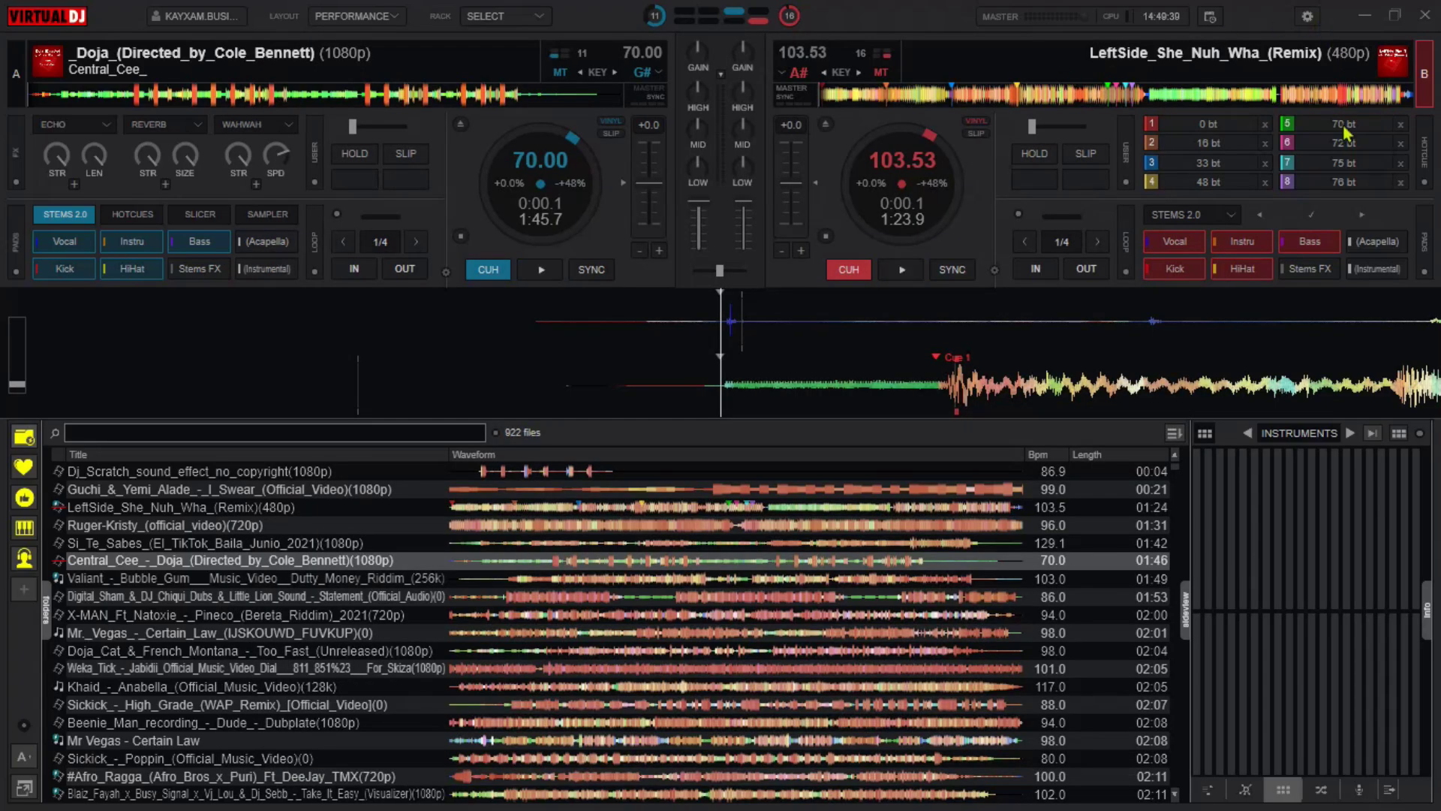
- Switch to FL Studio, review the input and output devices in the ASIO driver's settings panel, and close the audio settings
{"action": "left_click", "coordinate": [1371, 11]}
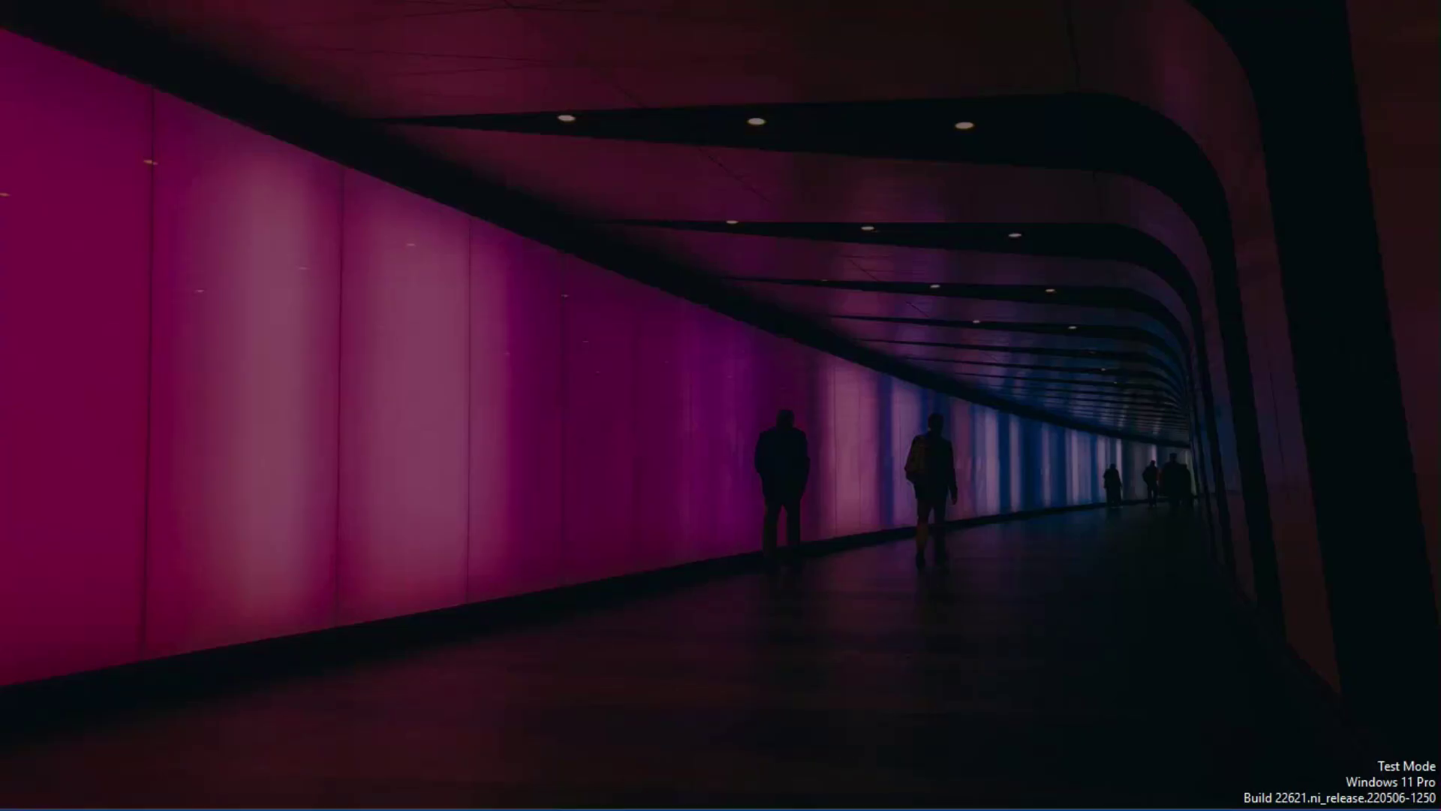
{"action": "left_click", "coordinate": [1004, 784]}
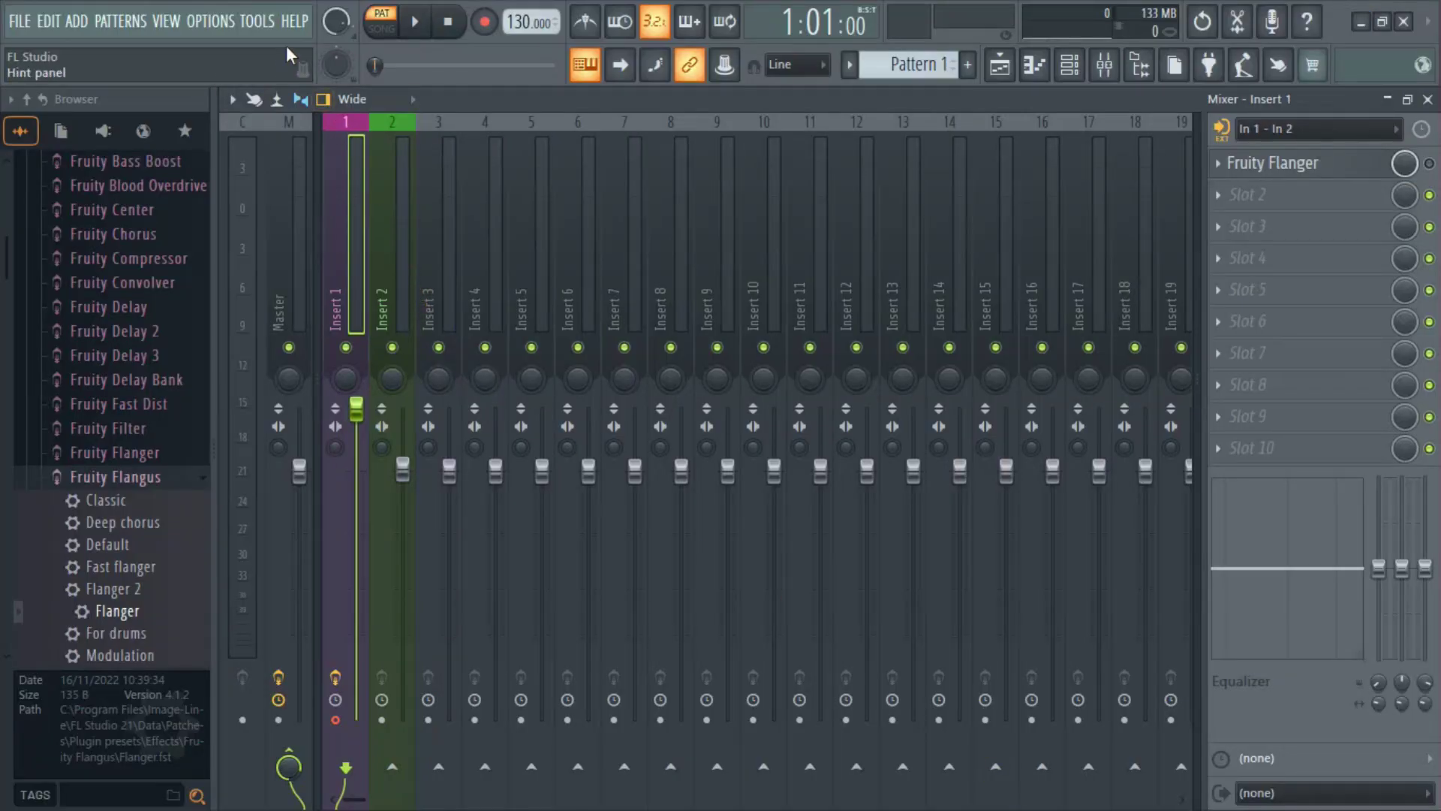
{"action": "left_click", "coordinate": [214, 26]}
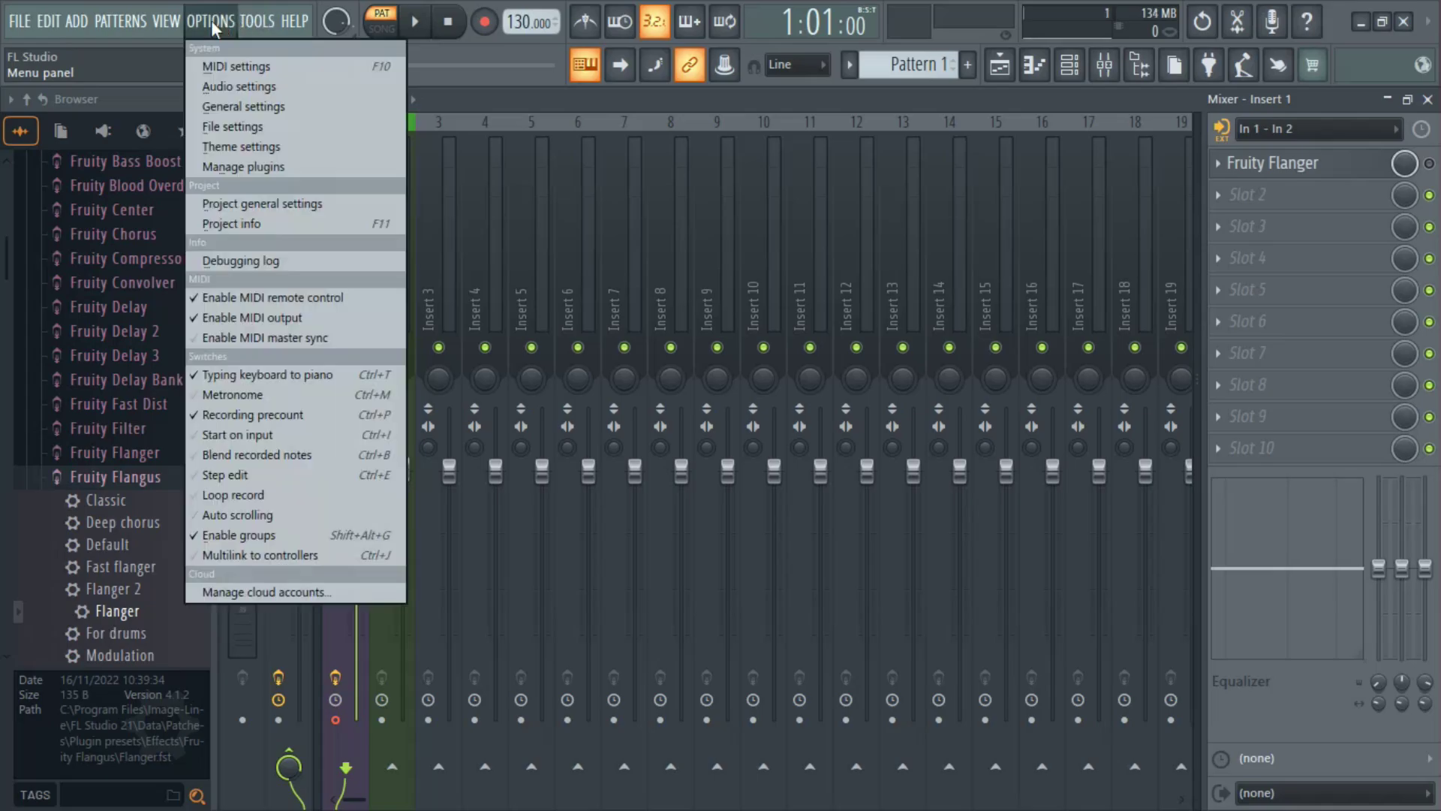
{"action": "left_click", "coordinate": [233, 91]}
{"action": "left_click", "coordinate": [514, 312]}
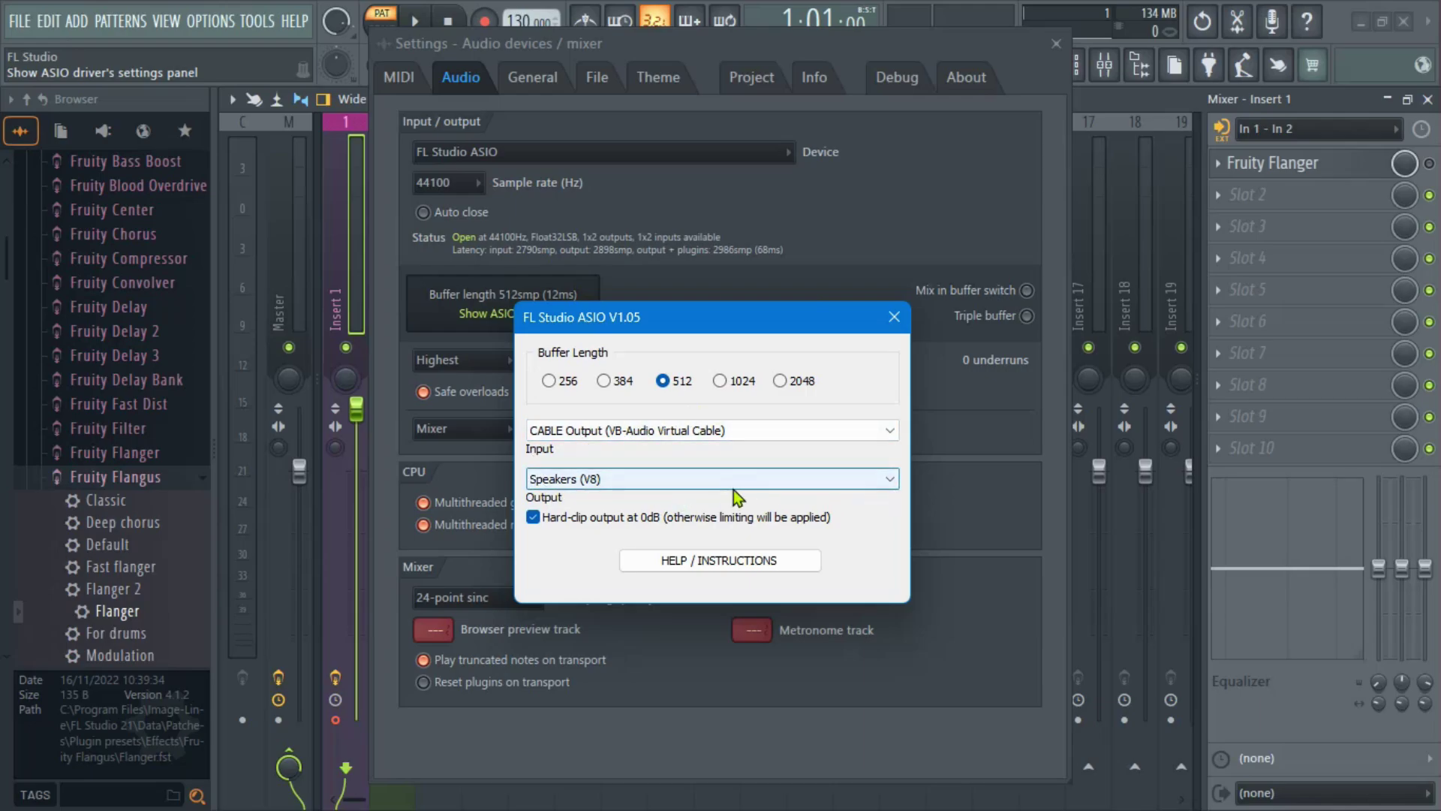
{"action": "left_click", "coordinate": [894, 317]}
{"action": "left_click", "coordinate": [1056, 47]}
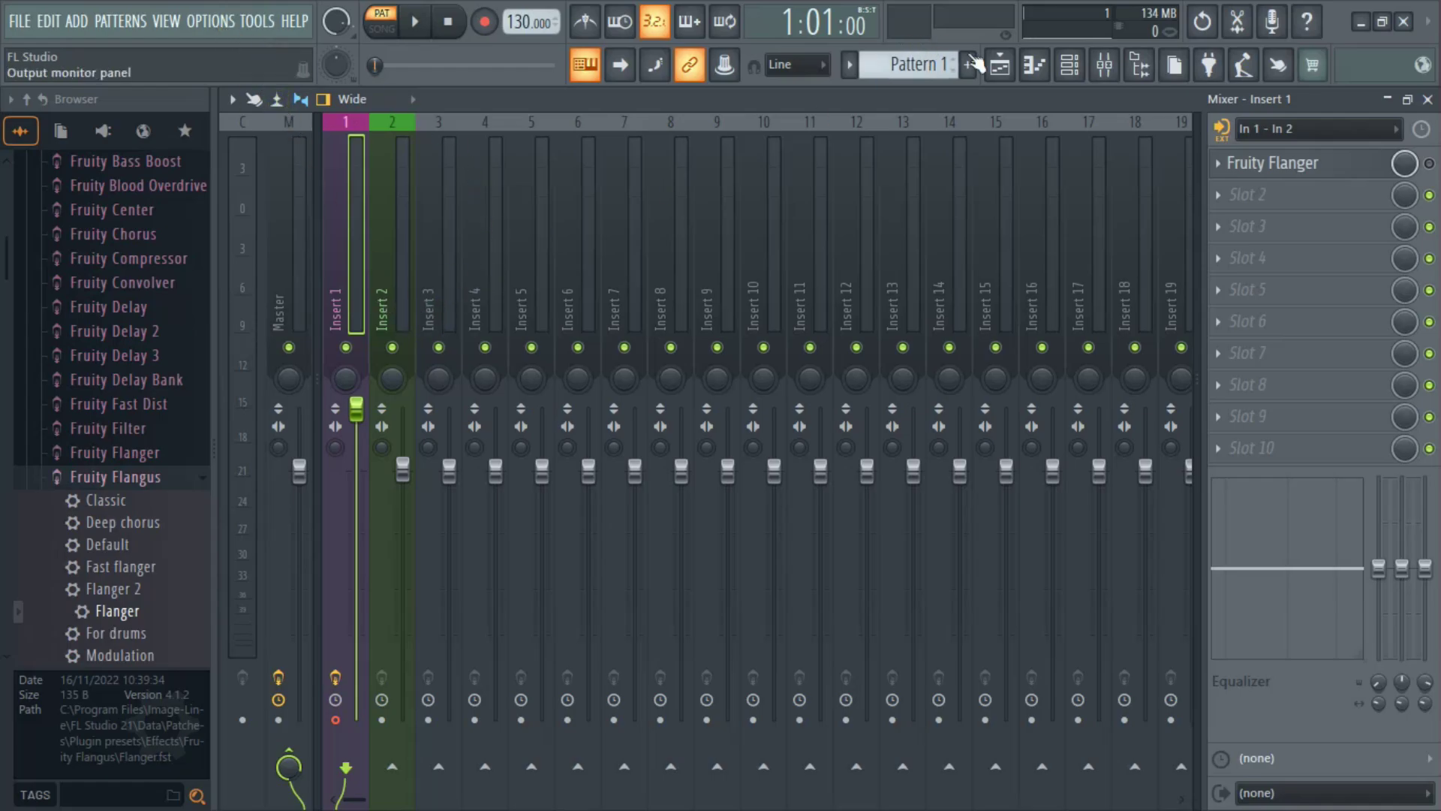
- Close the mixer, show the channel rack, and bring the mixer back
{"action": "left_click", "coordinate": [1425, 101]}
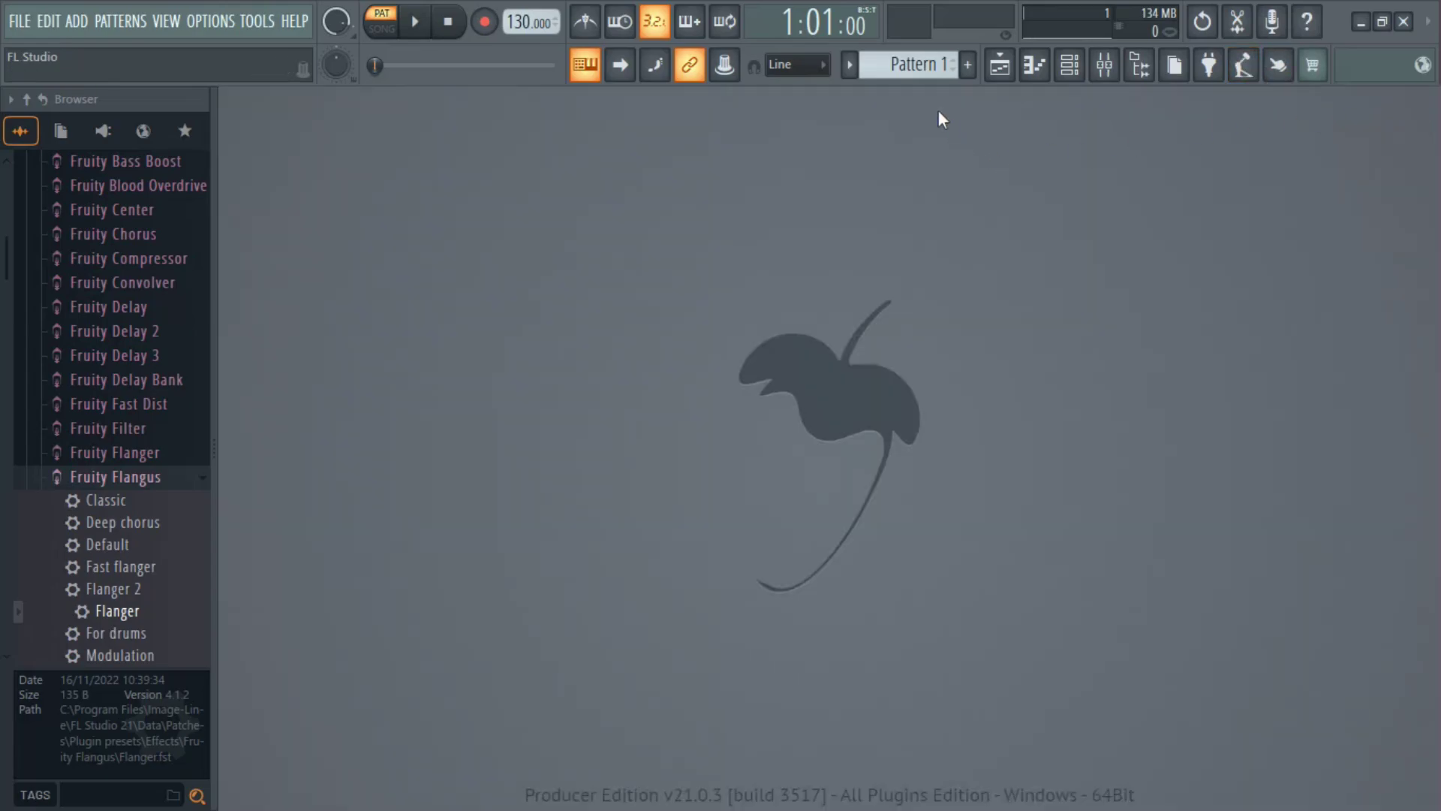
{"action": "left_click", "coordinate": [1070, 65]}
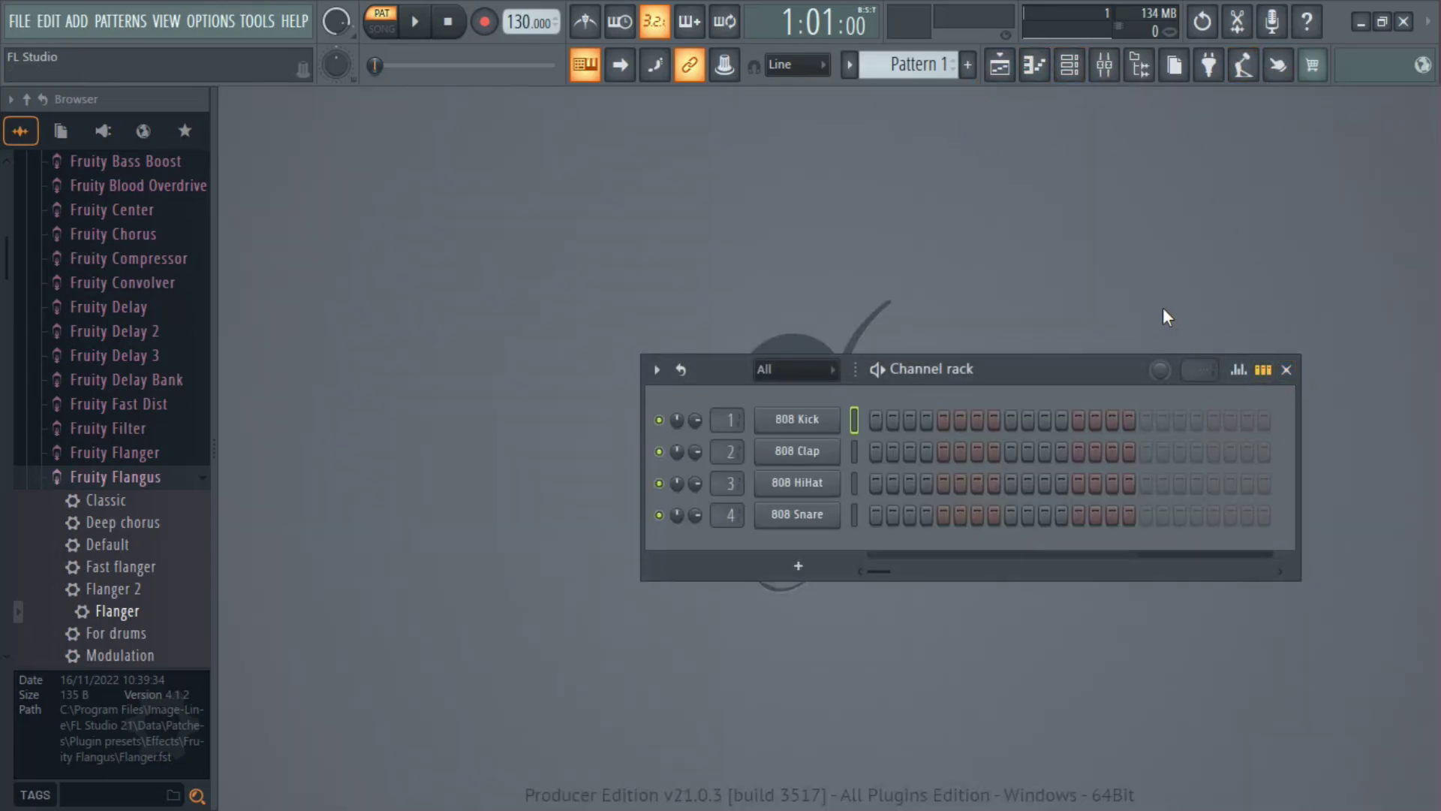
{"action": "left_click", "coordinate": [1106, 71]}
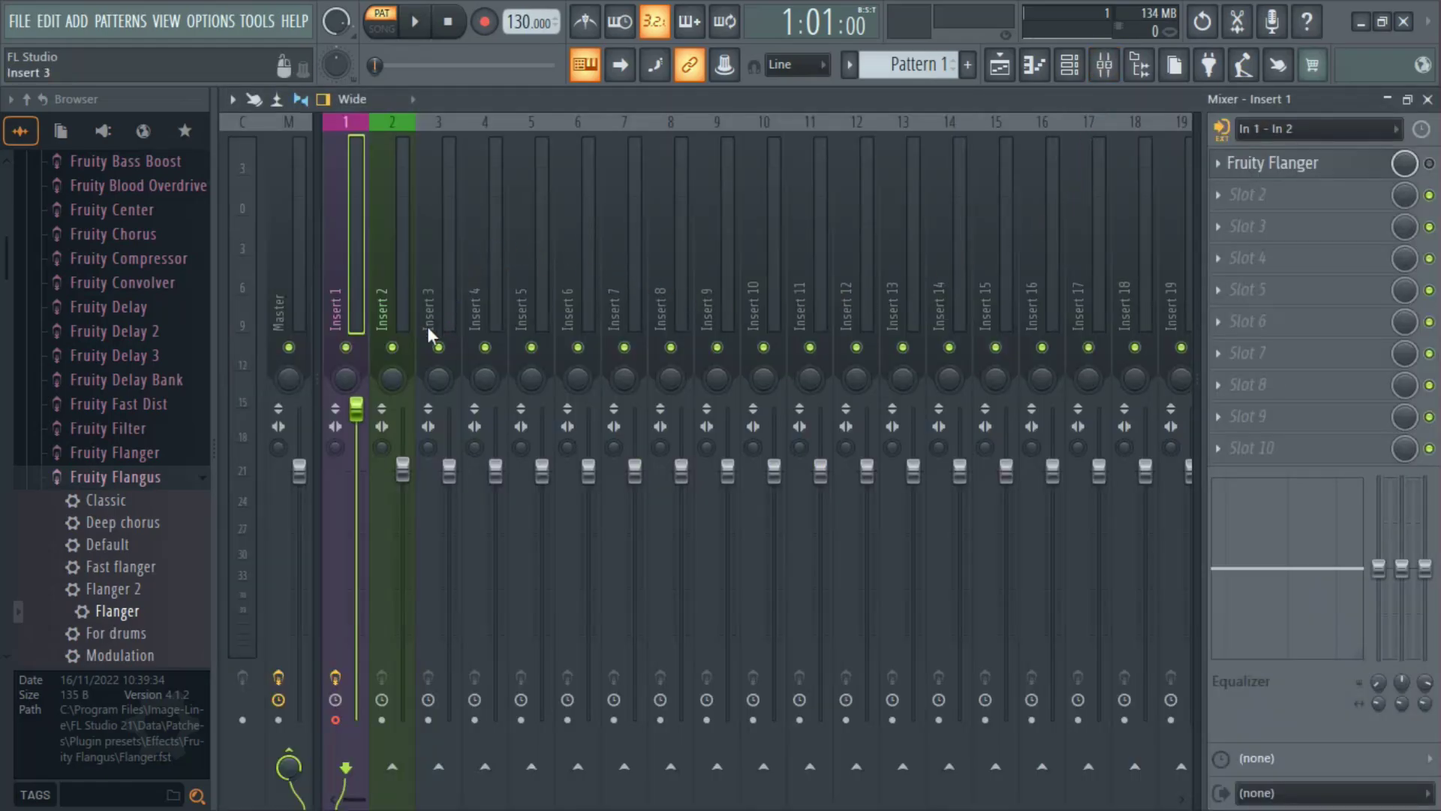
- Clear the audio input source of the Insert 1 mixer track and reassign it to the FL Studio ASIO stereo input In 1 - In 2
{"action": "left_click", "coordinate": [286, 283]}
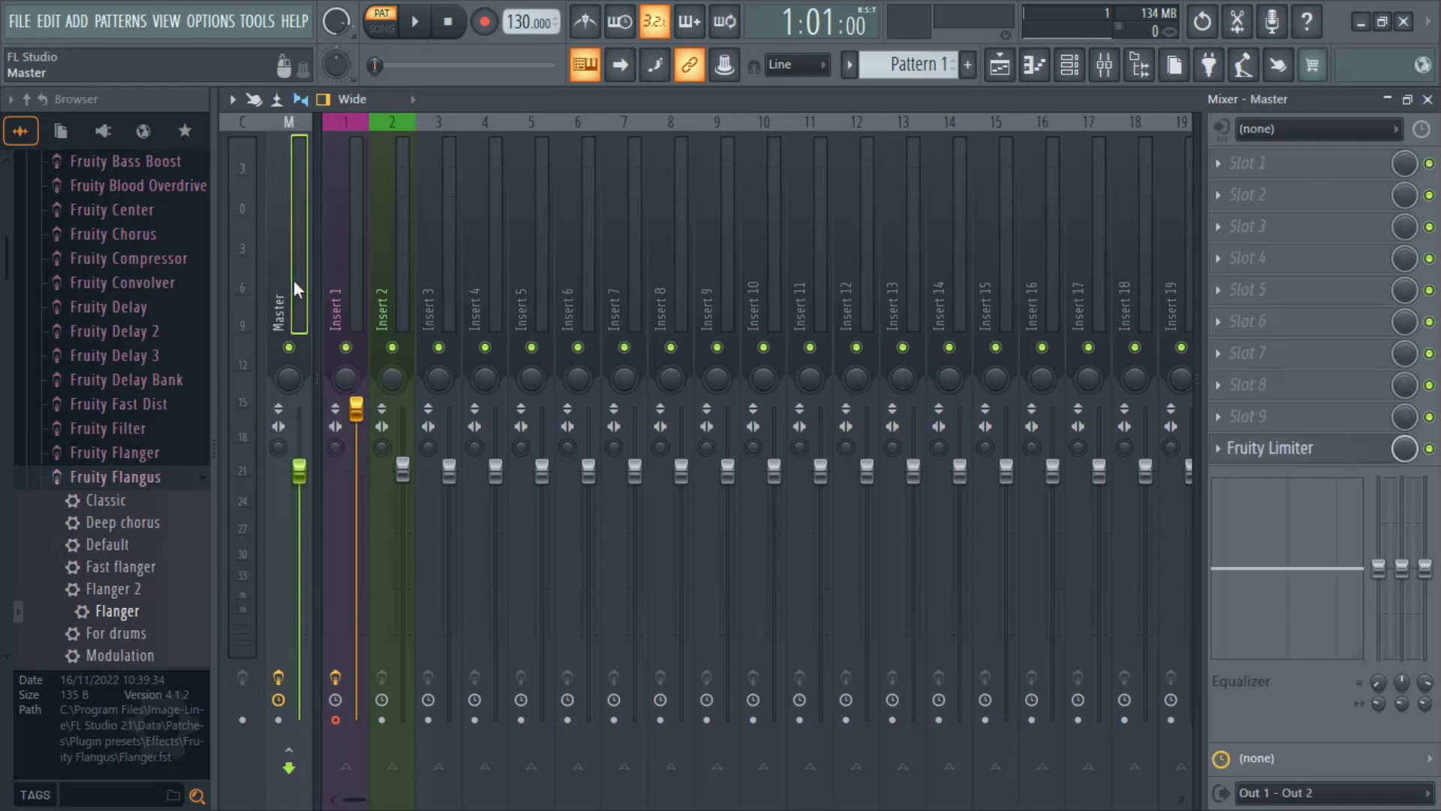
{"action": "left_click", "coordinate": [331, 262]}
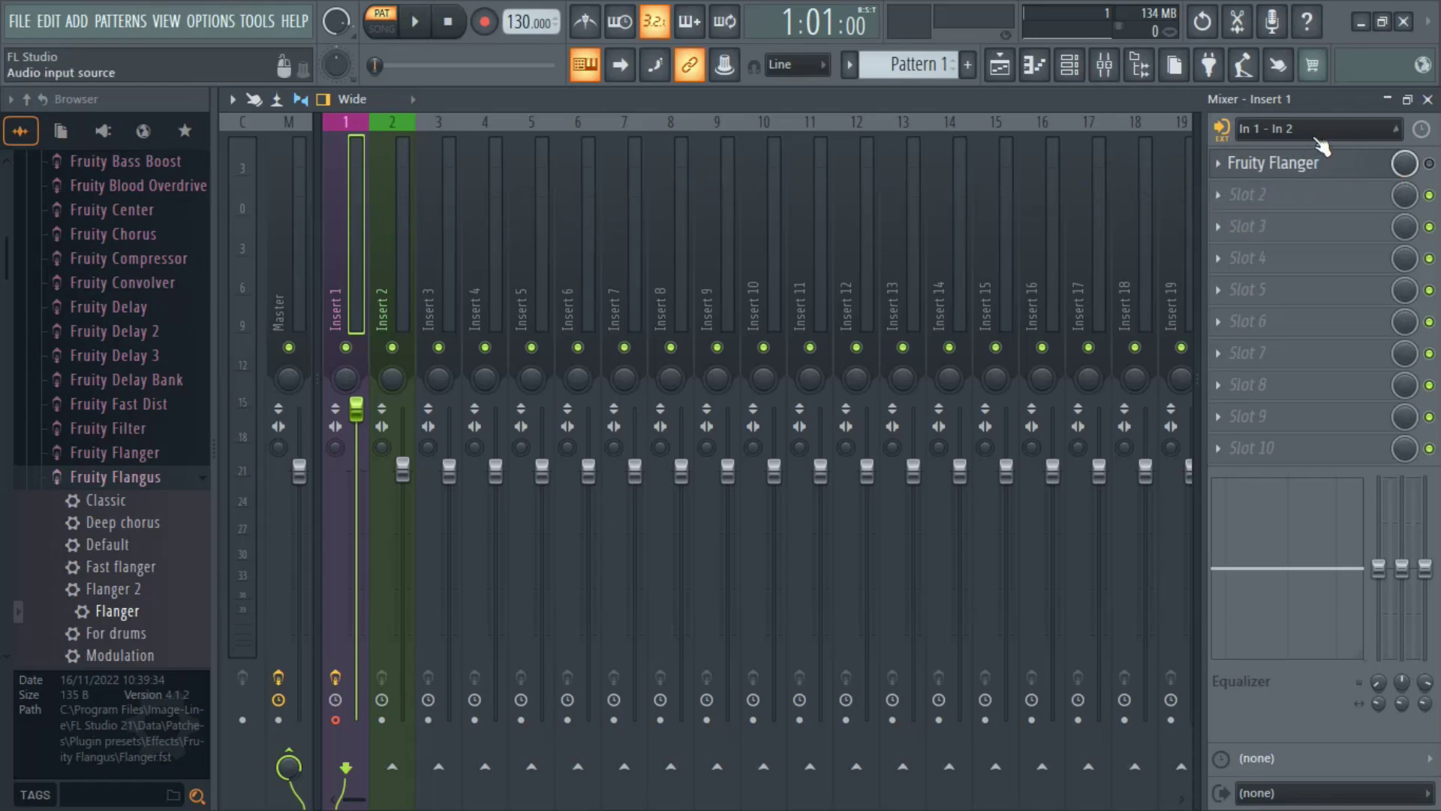
{"action": "left_click", "coordinate": [1392, 128]}
{"action": "left_click", "coordinate": [1258, 255]}
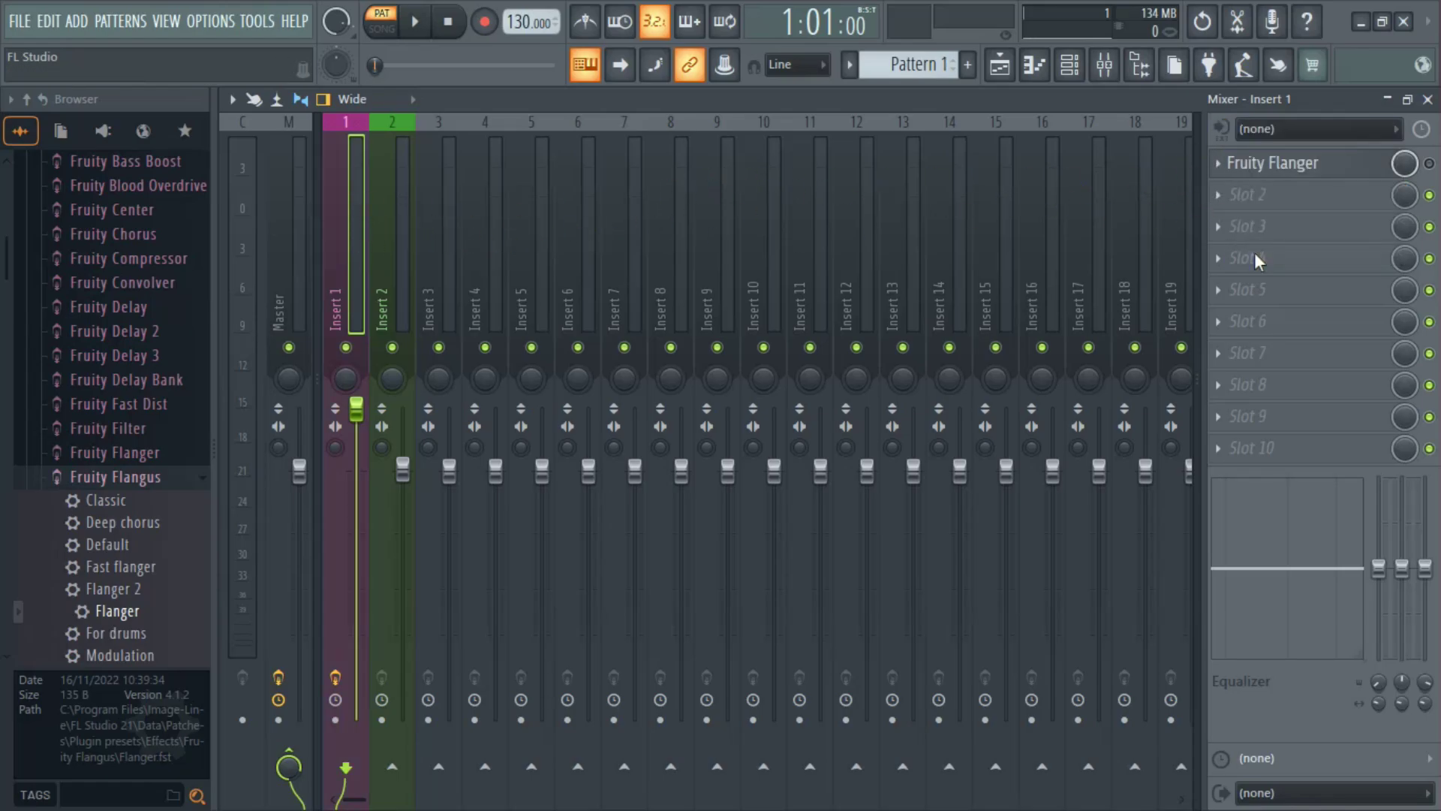
{"action": "left_click", "coordinate": [1345, 128]}
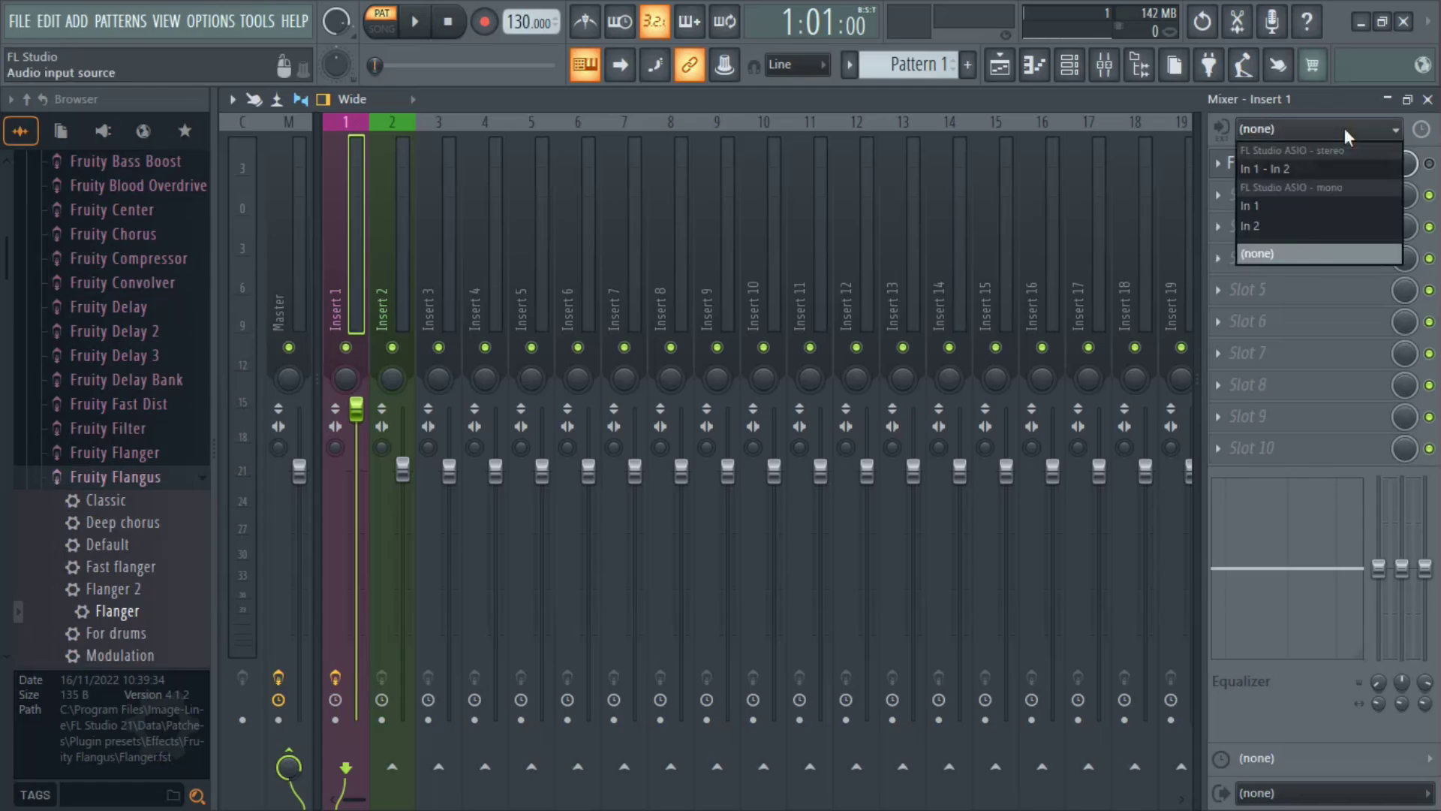
{"action": "left_click", "coordinate": [1286, 168]}
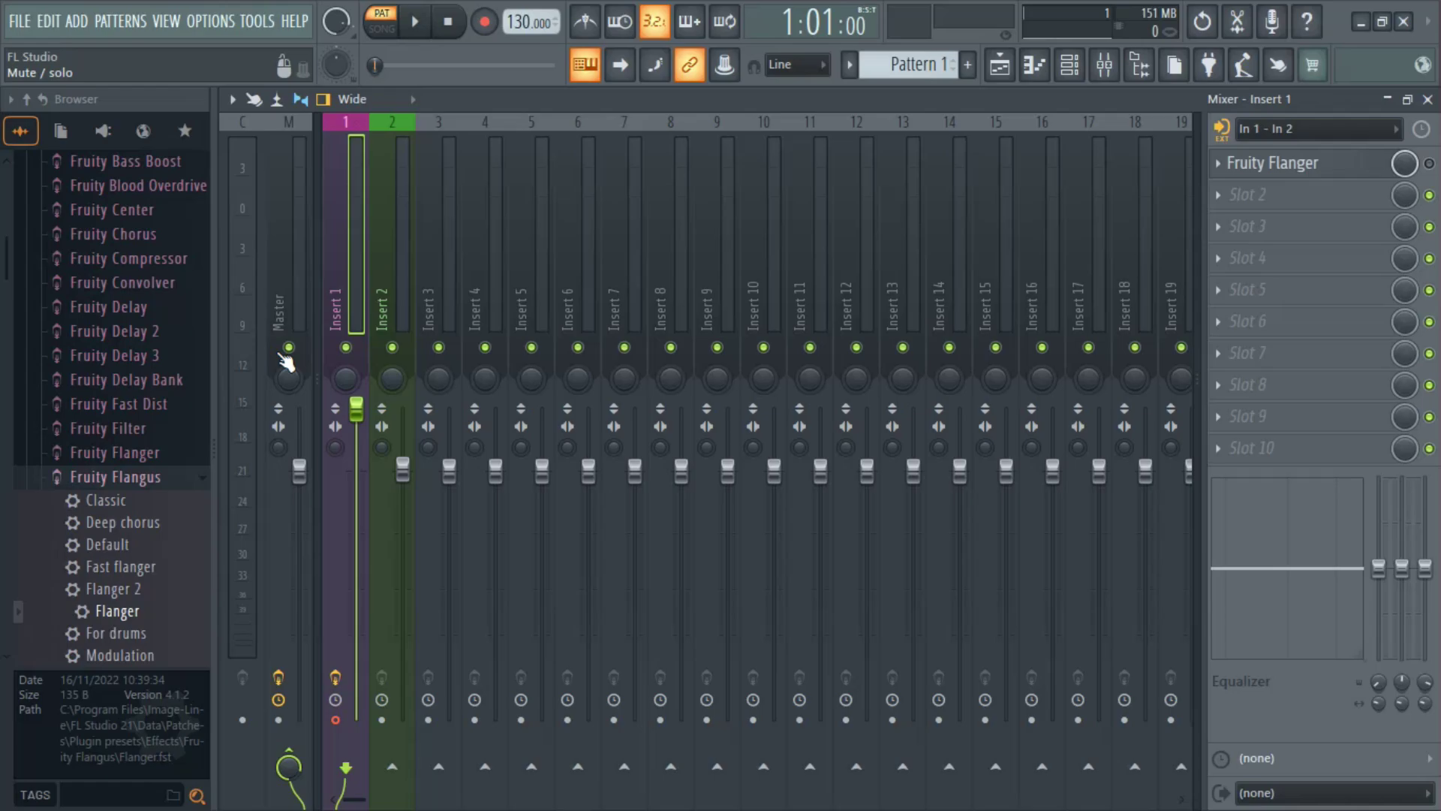
- Switch to VirtualDJ, load the song file "I know it" (Twerk Remix) into deck 1, and start playback
{"action": "left_click", "coordinate": [1361, 23]}
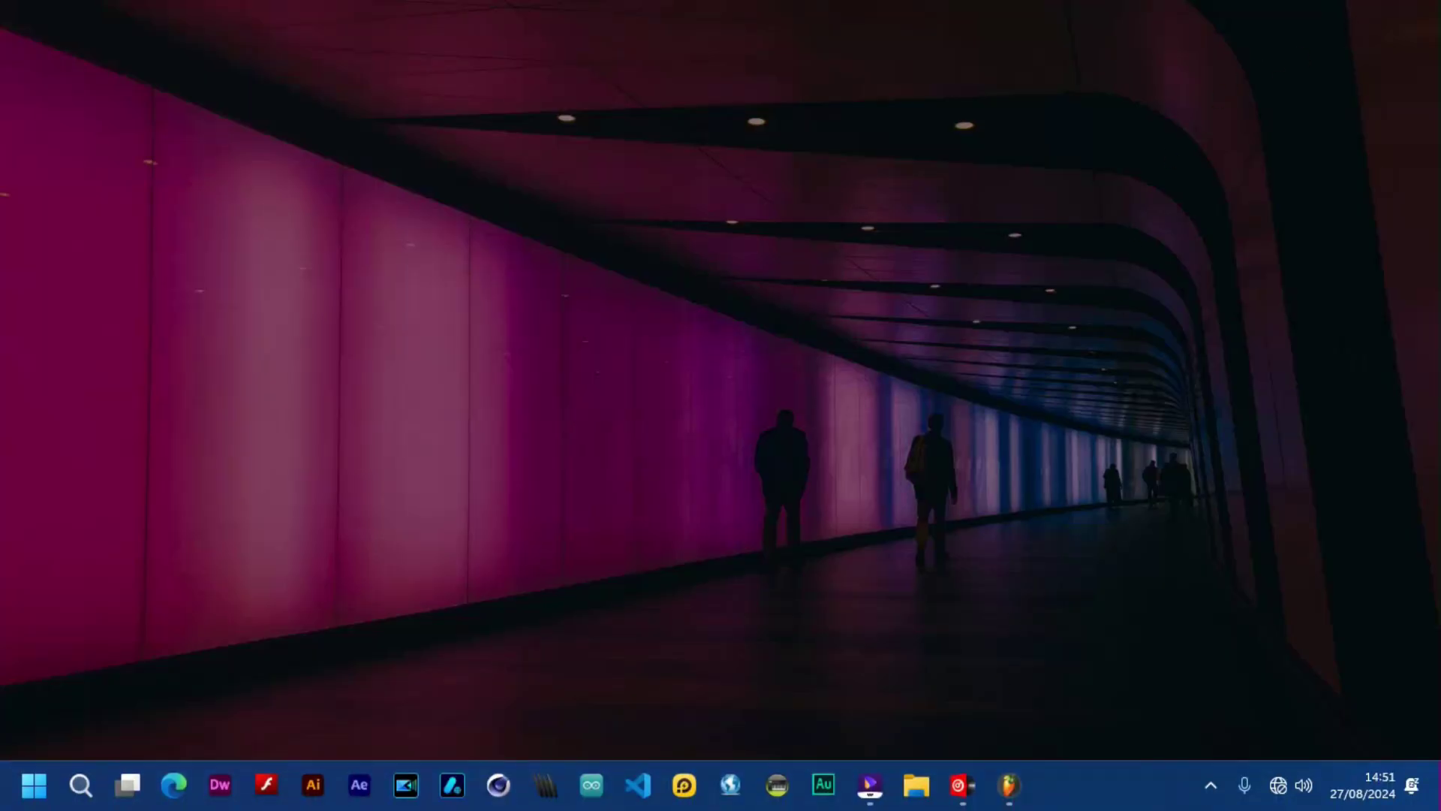
{"action": "left_click", "coordinate": [963, 785]}
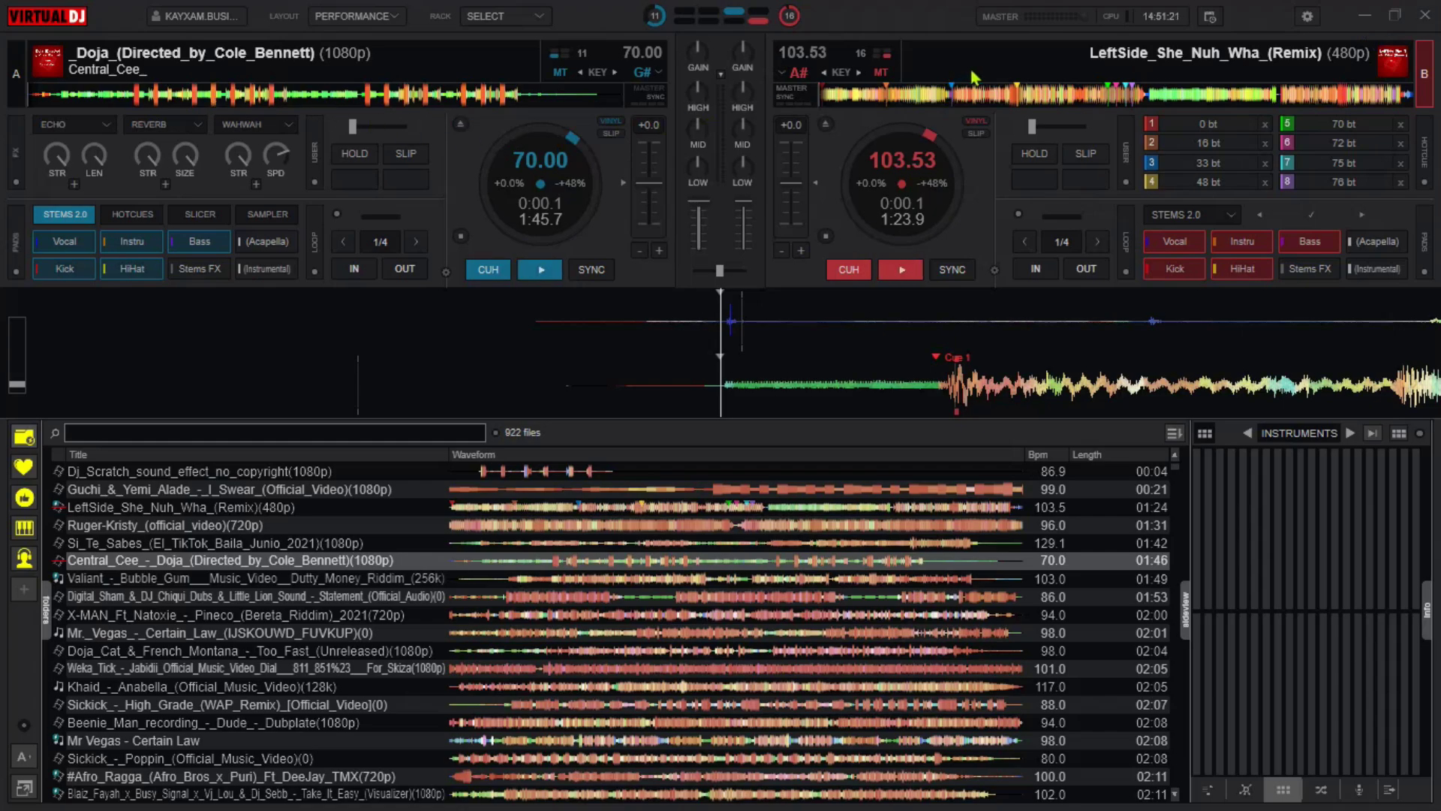
{"action": "left_click", "coordinate": [1358, 18]}
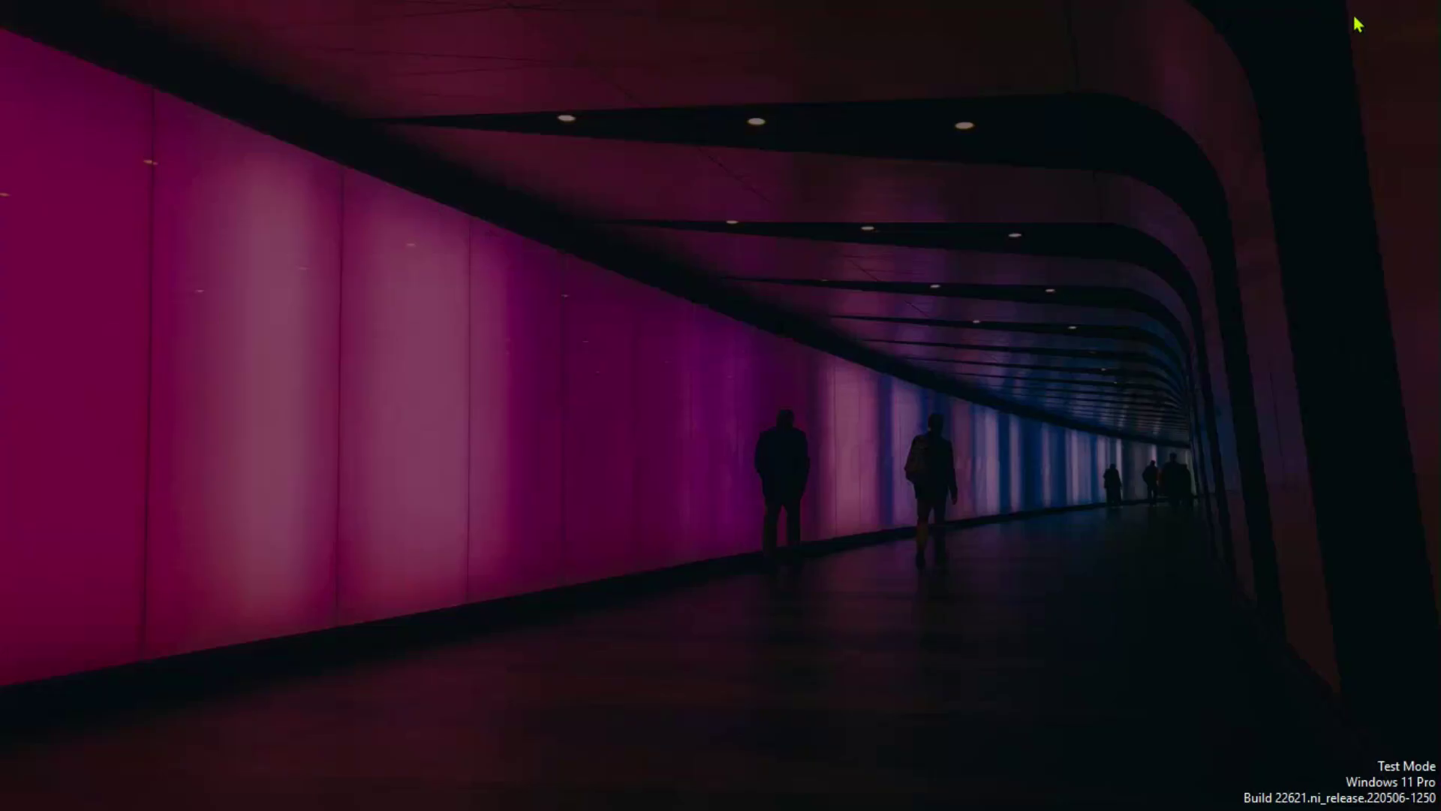
{"action": "mouse_move", "coordinate": [8, 806]}
{"action": "left_click", "coordinate": [34, 786]}
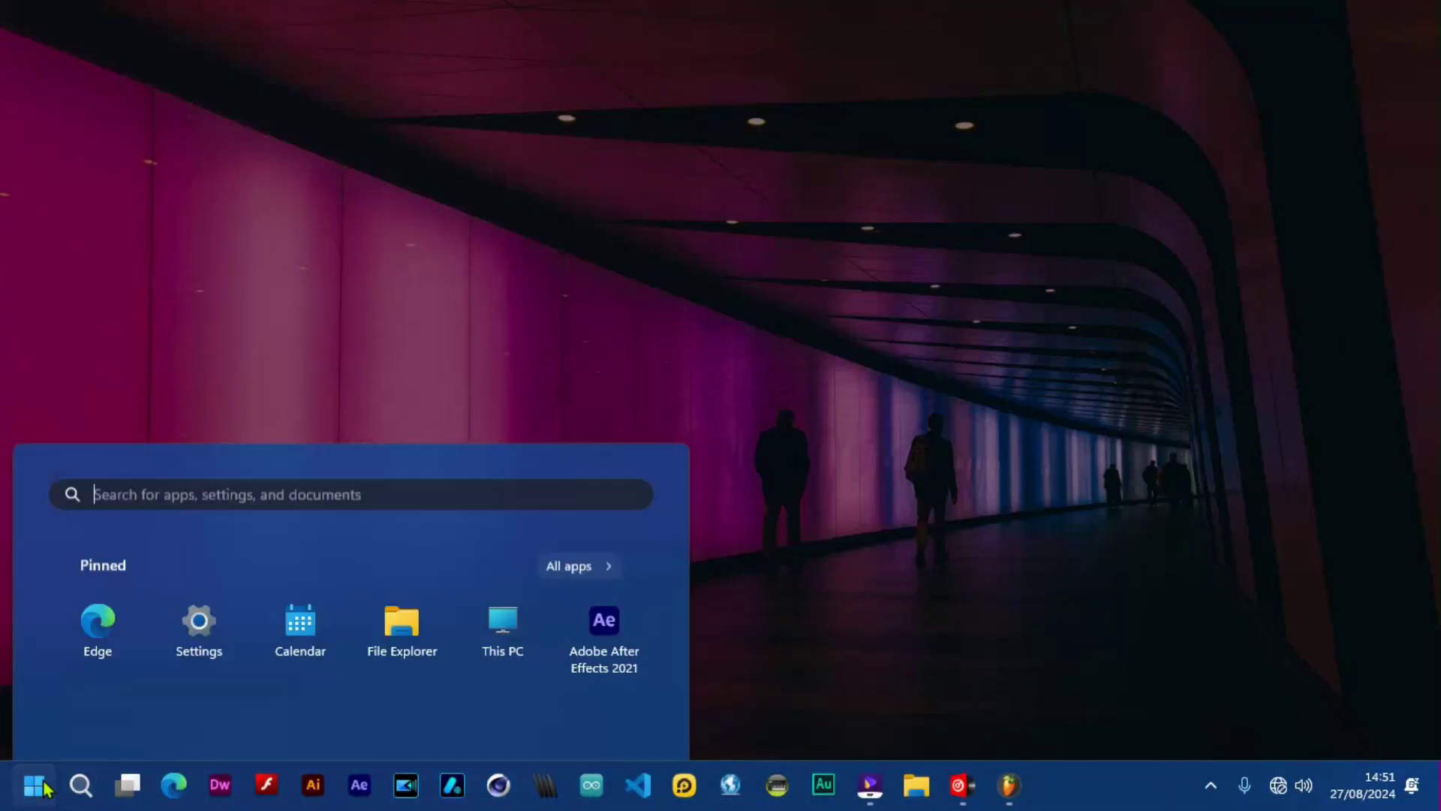
{"action": "left_click", "coordinate": [871, 707]}
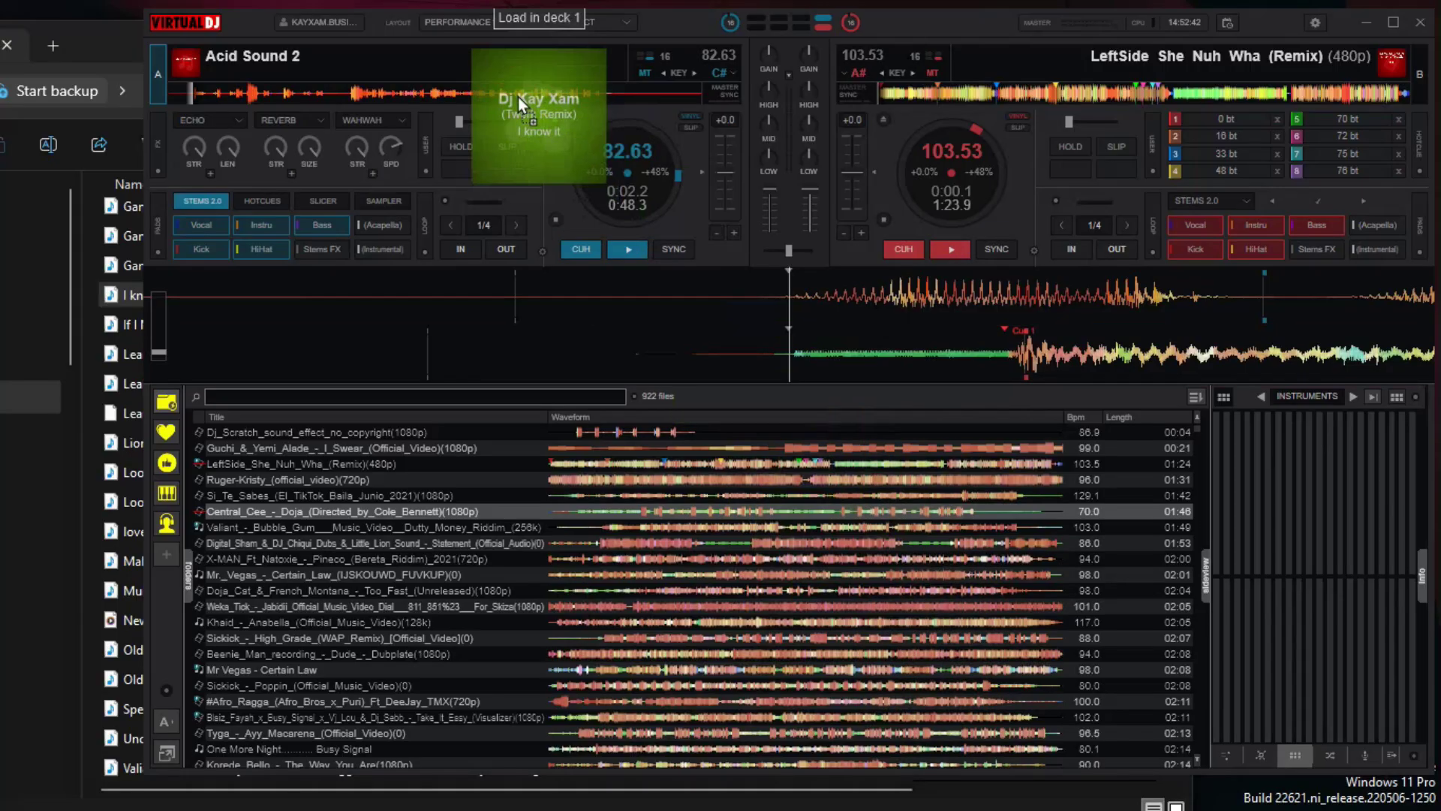
{"action": "left_click_drag", "start_coordinate": [521, 101], "coordinate": [520, 102]}
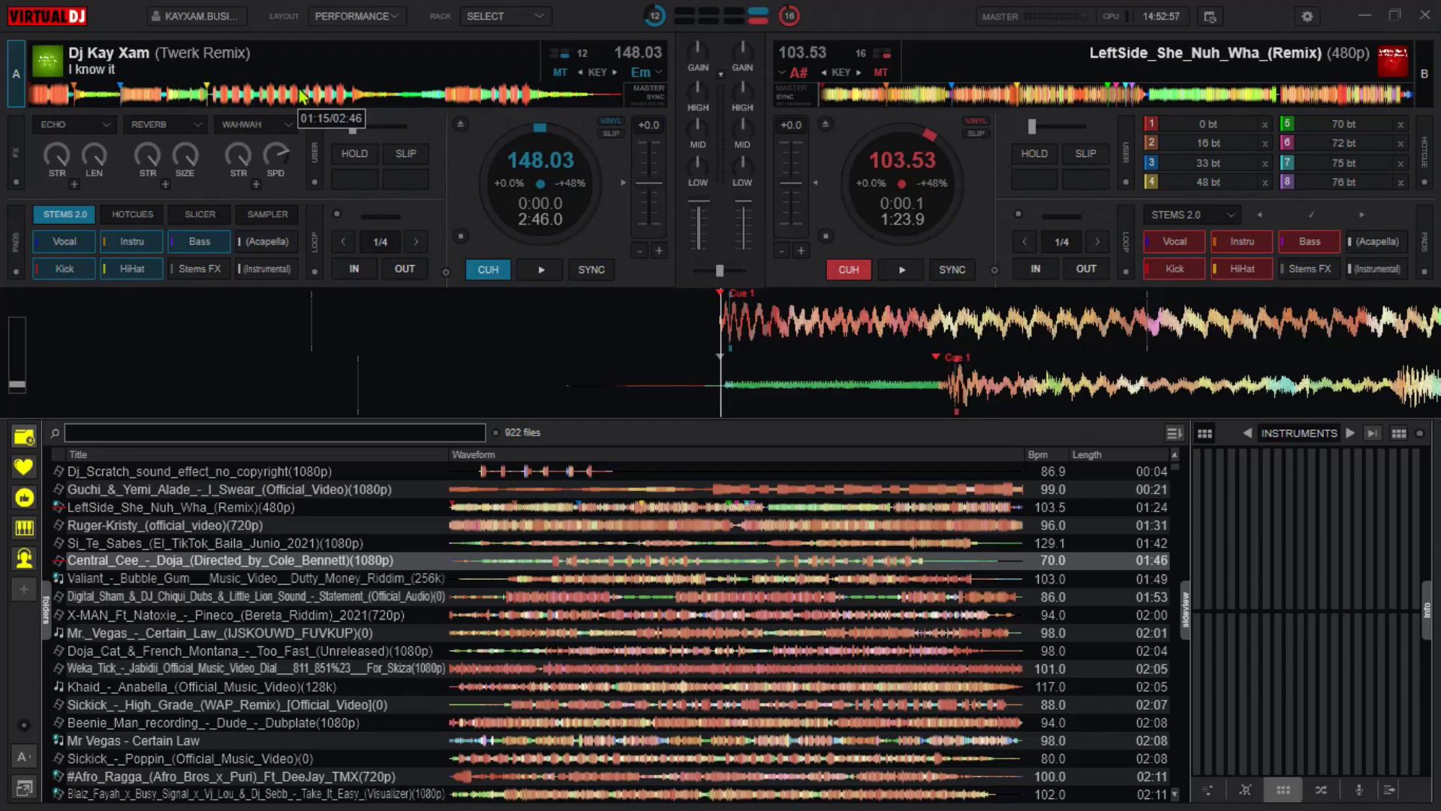
{"action": "left_click", "coordinate": [553, 274]}
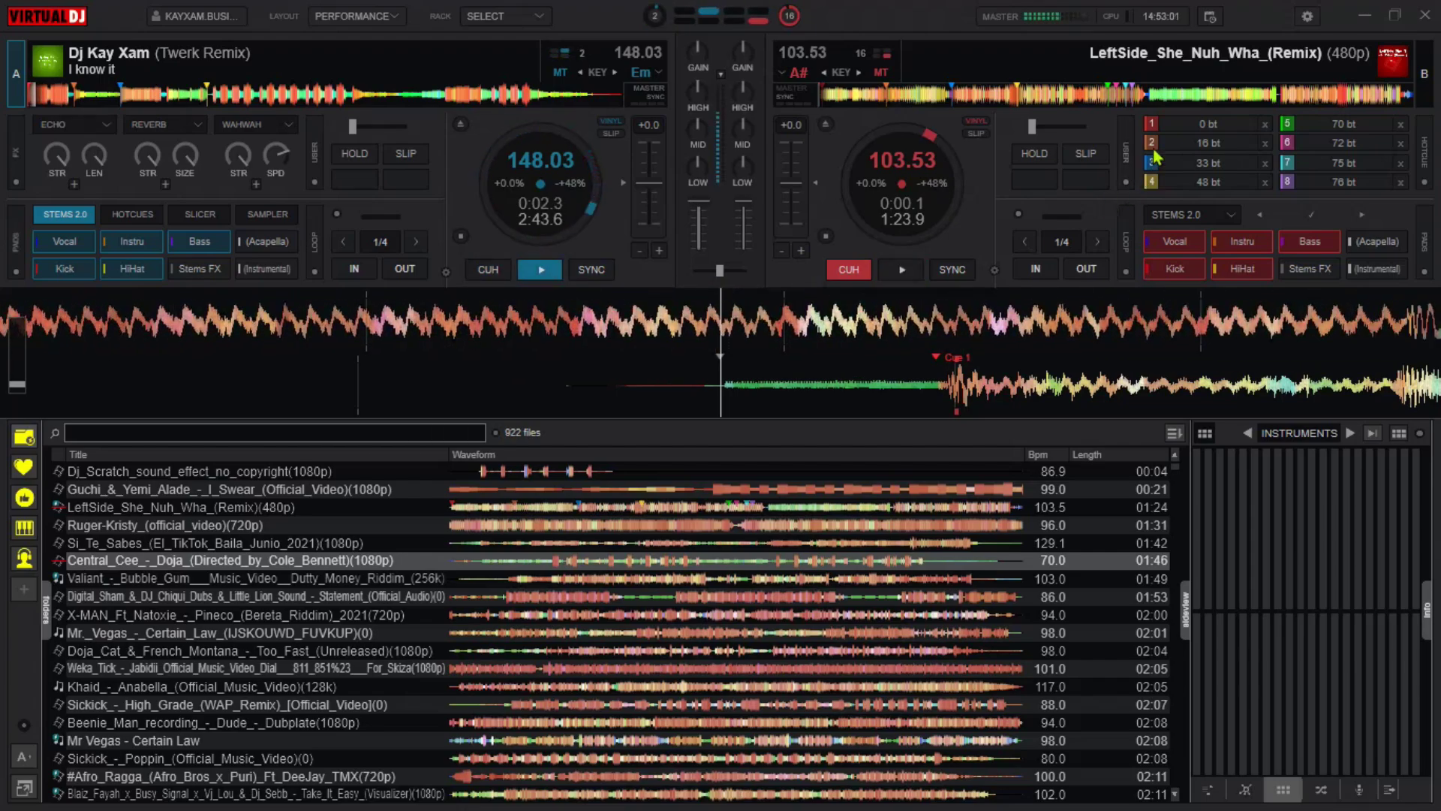
- Minimize VirtualDJ, close the Music folder window, and switch to FL Studio
{"action": "left_click", "coordinate": [1363, 16]}
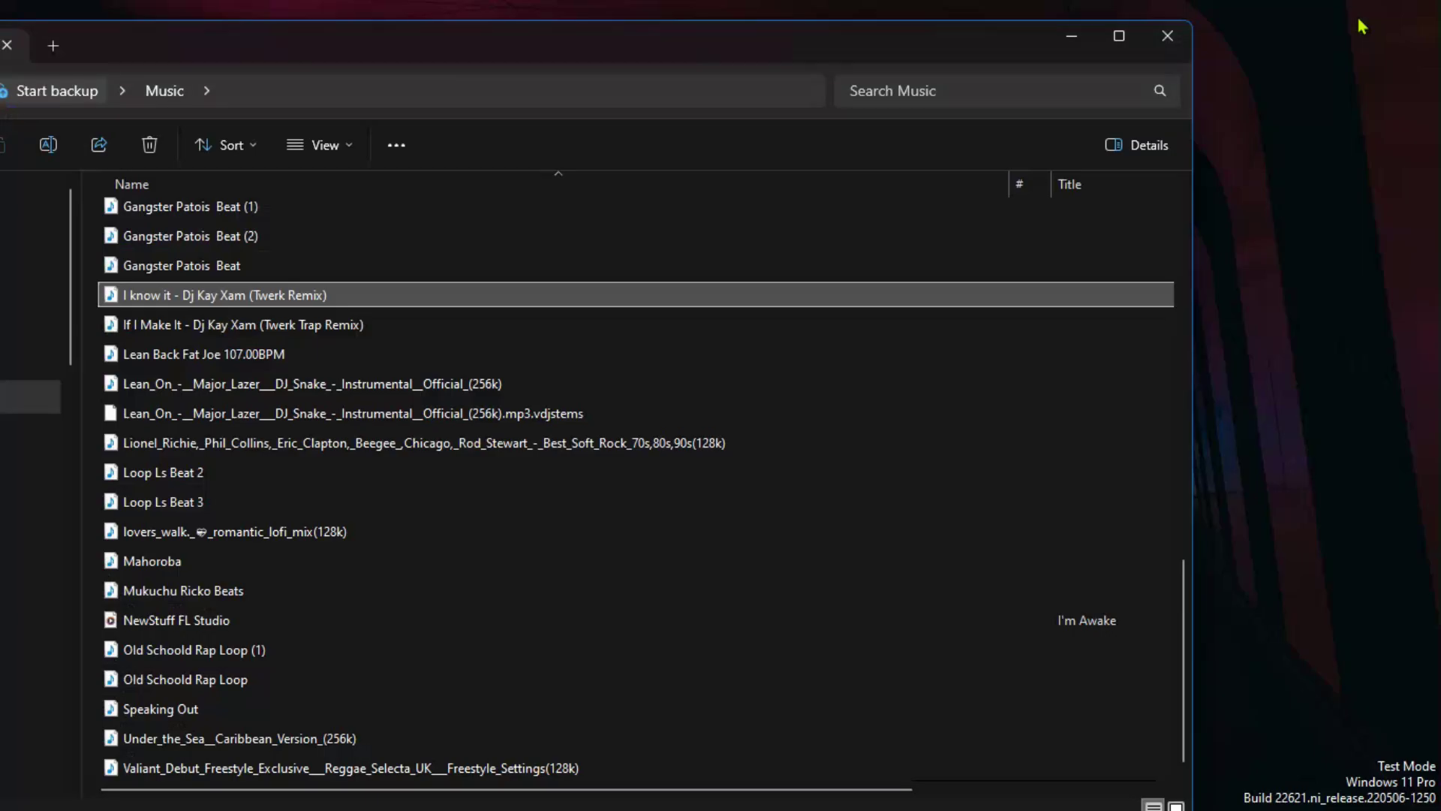
{"action": "left_click", "coordinate": [1168, 46]}
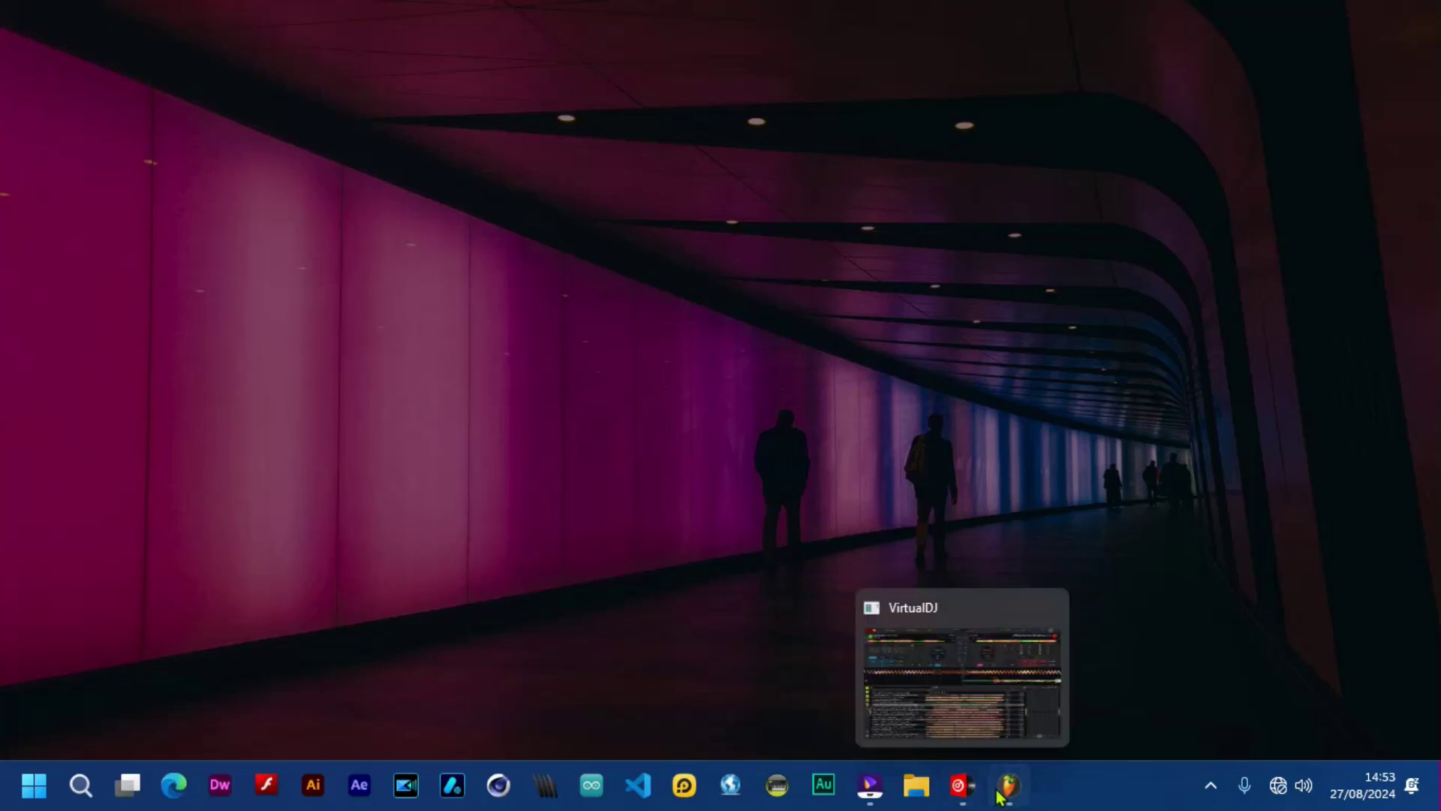
{"action": "left_click", "coordinate": [1001, 795]}
- Test the incoming audio by lowering the Insert 1 volume to 7%, sweeping it up and down, and leaving it at 102%
{"action": "left_click_drag", "start_coordinate": [357, 409], "coordinate": [356, 697]}
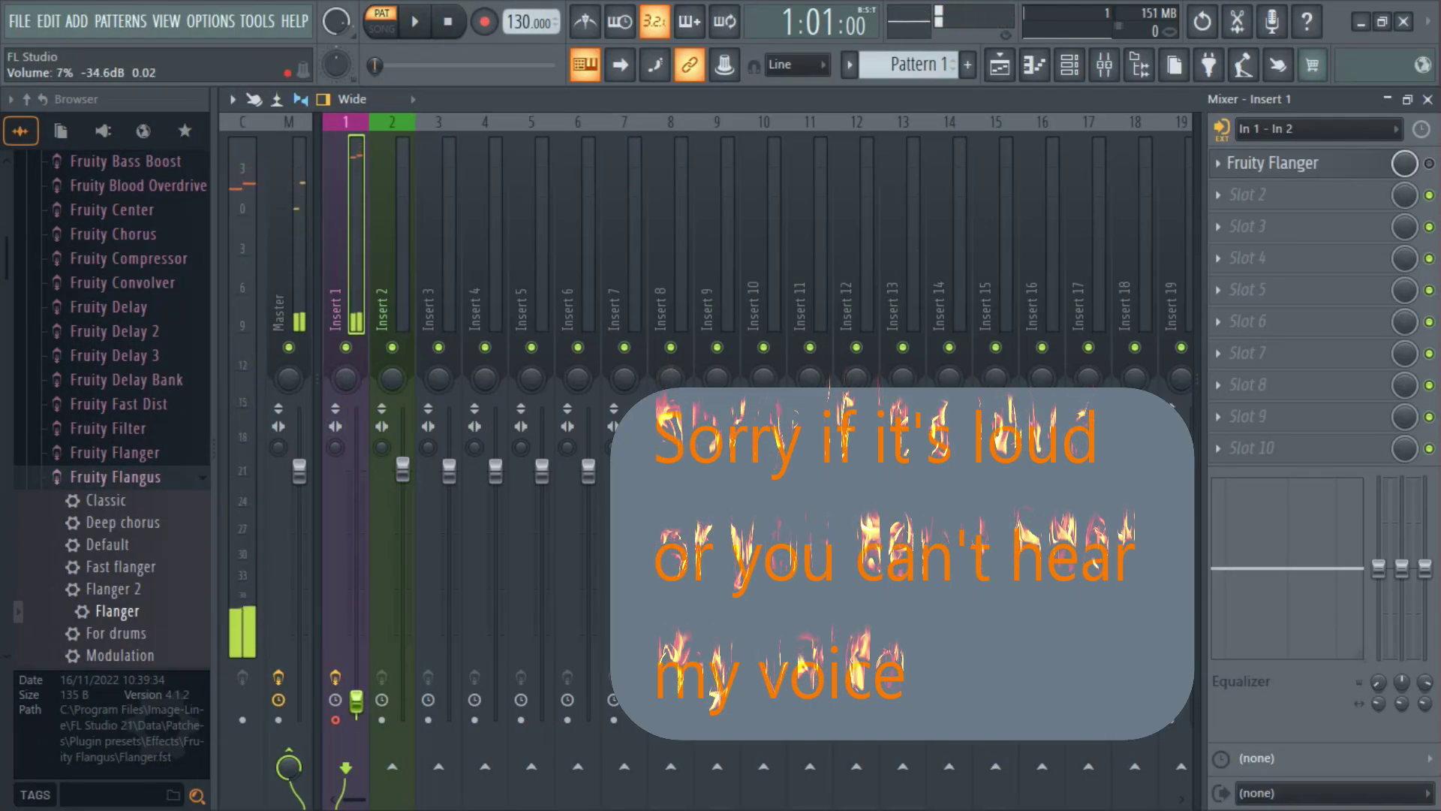
{"action": "left_click_drag", "start_coordinate": [357, 697], "coordinate": [357, 595]}
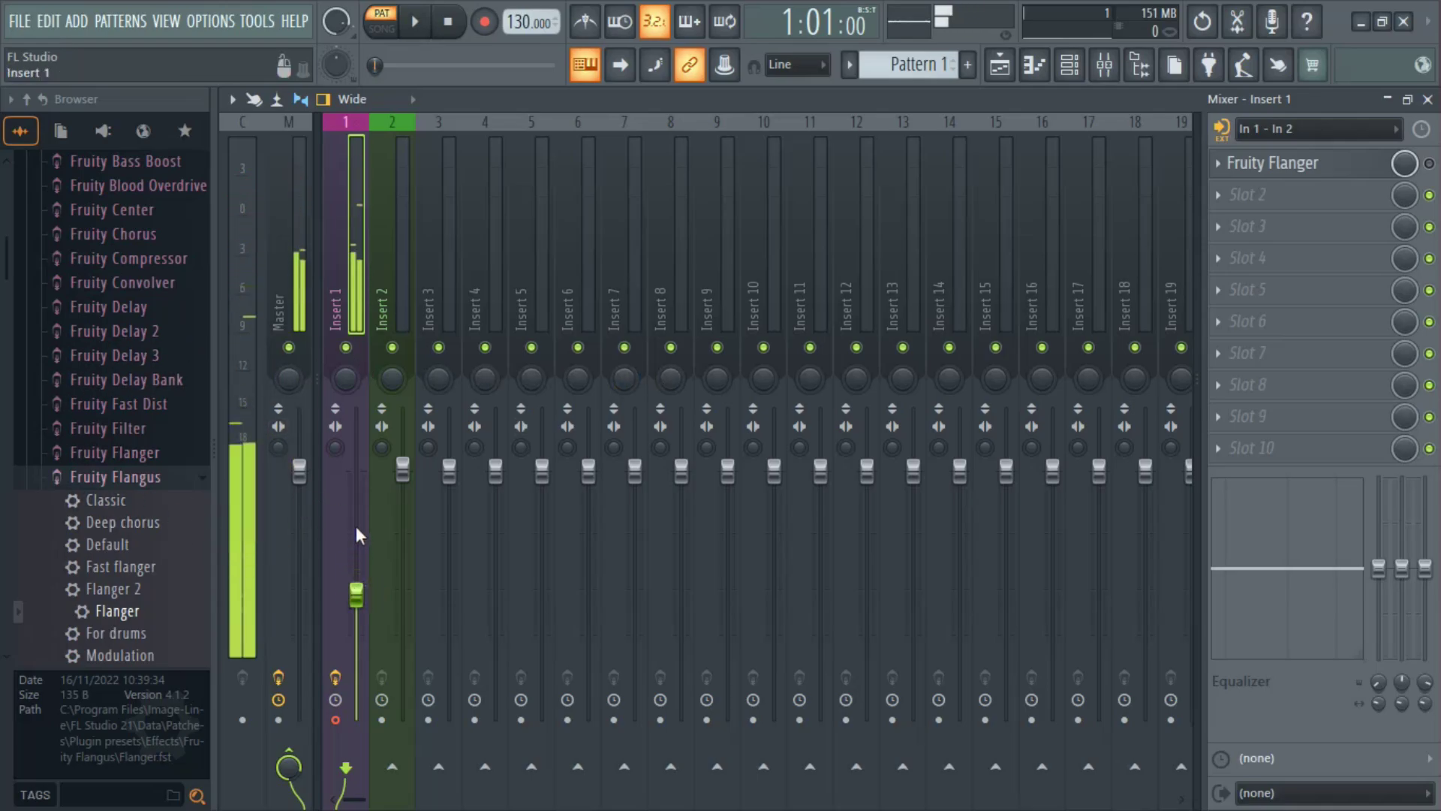
{"action": "left_click_drag", "start_coordinate": [356, 594], "coordinate": [356, 479]}
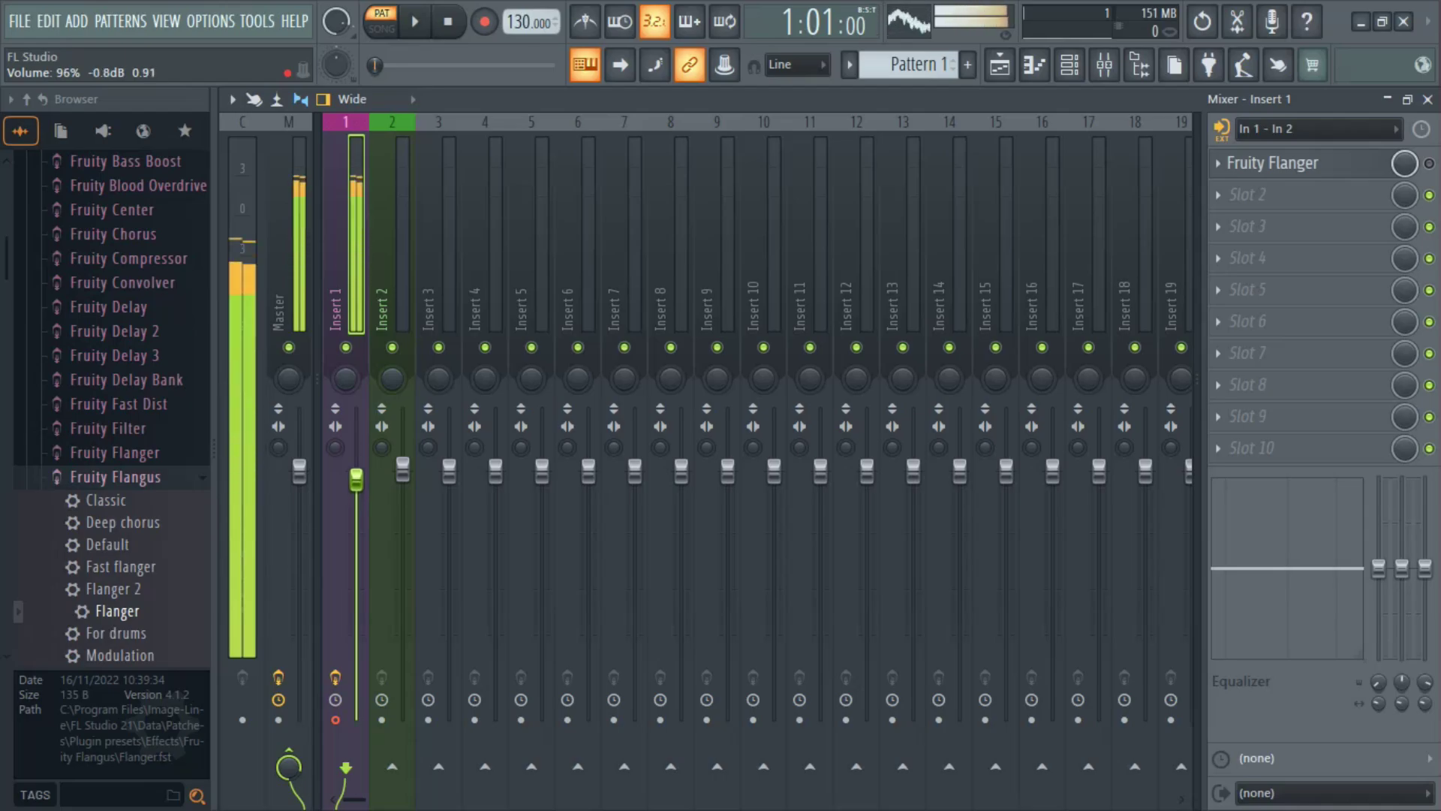
{"action": "left_click_drag", "start_coordinate": [357, 490], "coordinate": [357, 573]}
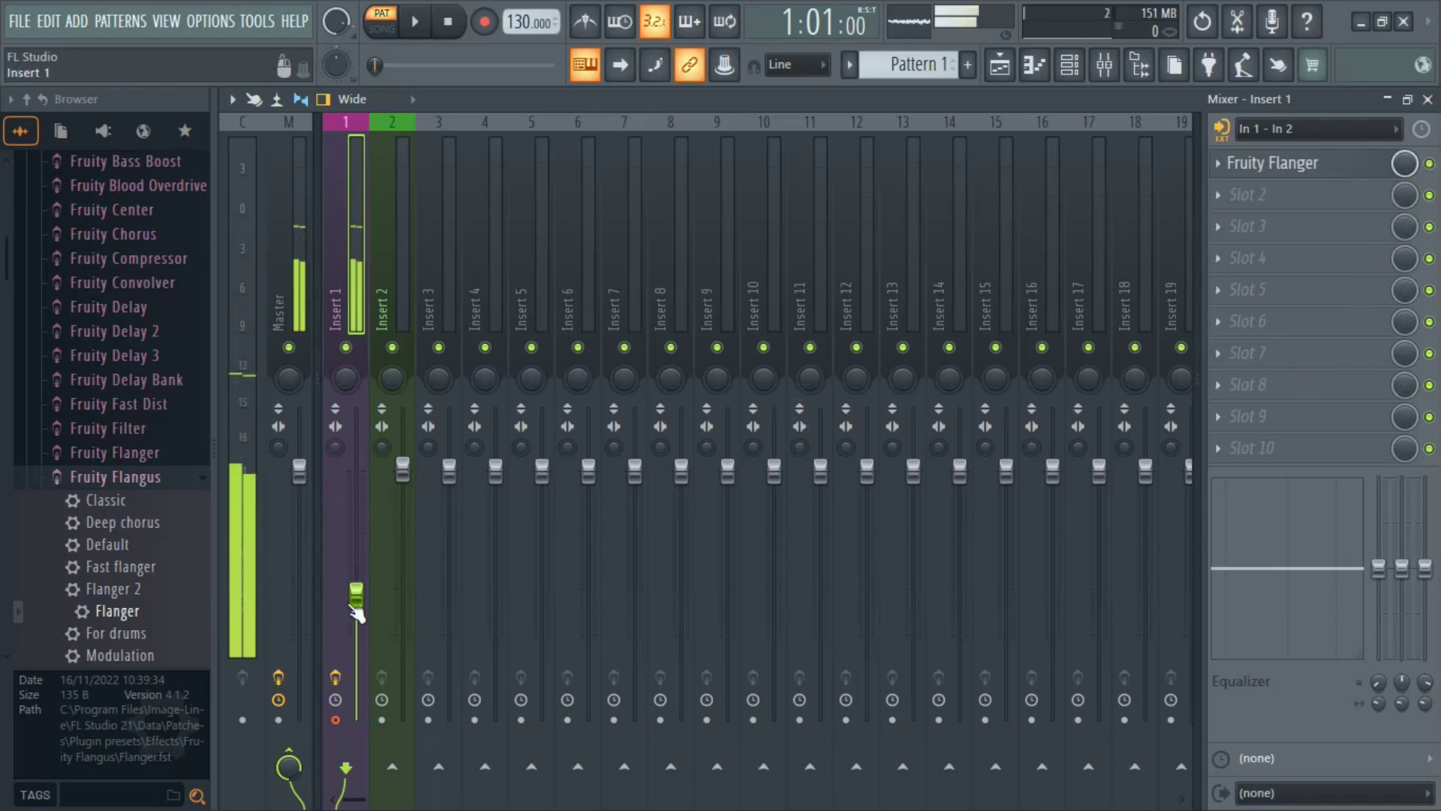
{"action": "left_click_drag", "start_coordinate": [356, 595], "coordinate": [356, 472]}
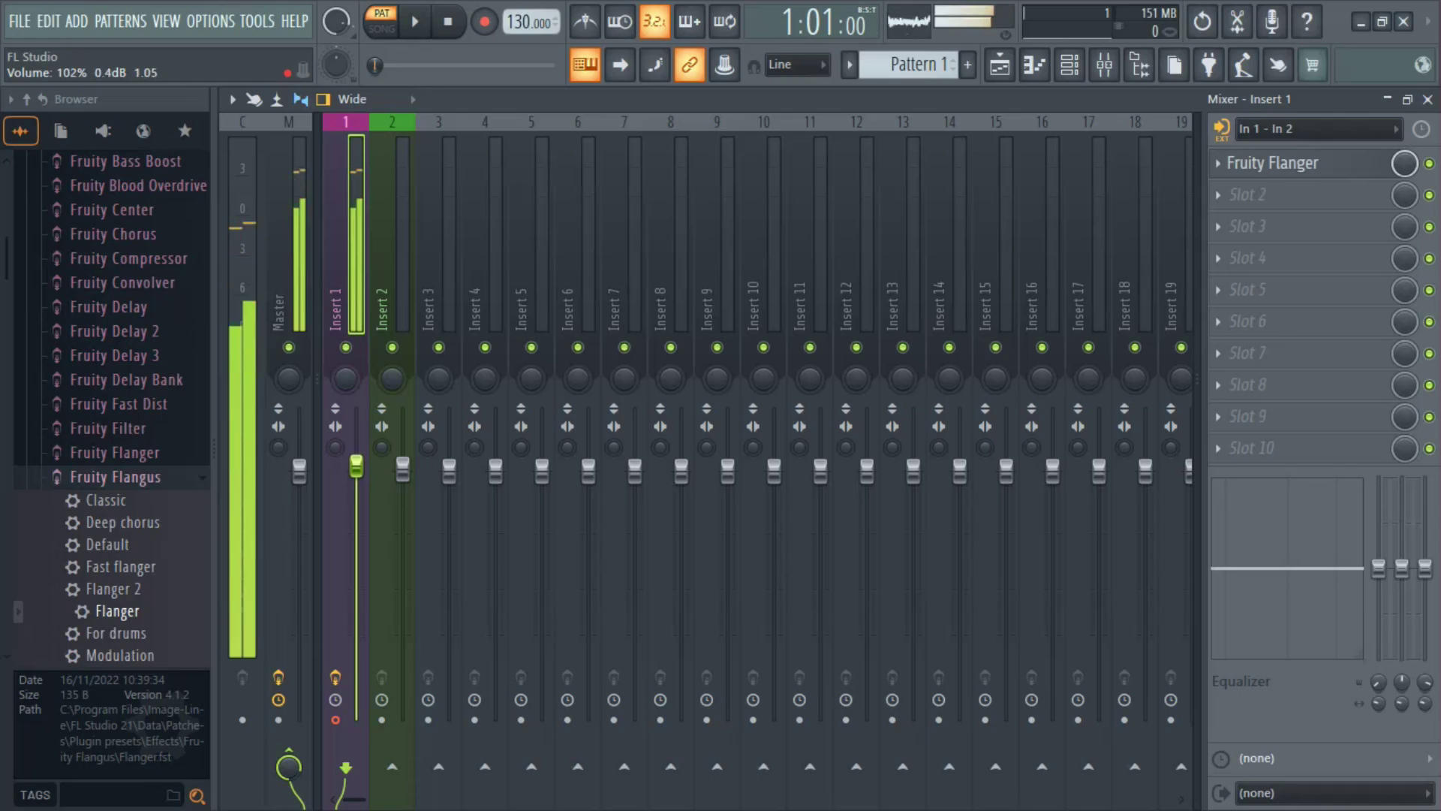
- Browse the presets of the Fruity Flanger on Insert 1 and load the Classic Flanger preset
{"action": "right_click", "coordinate": [1250, 173]}
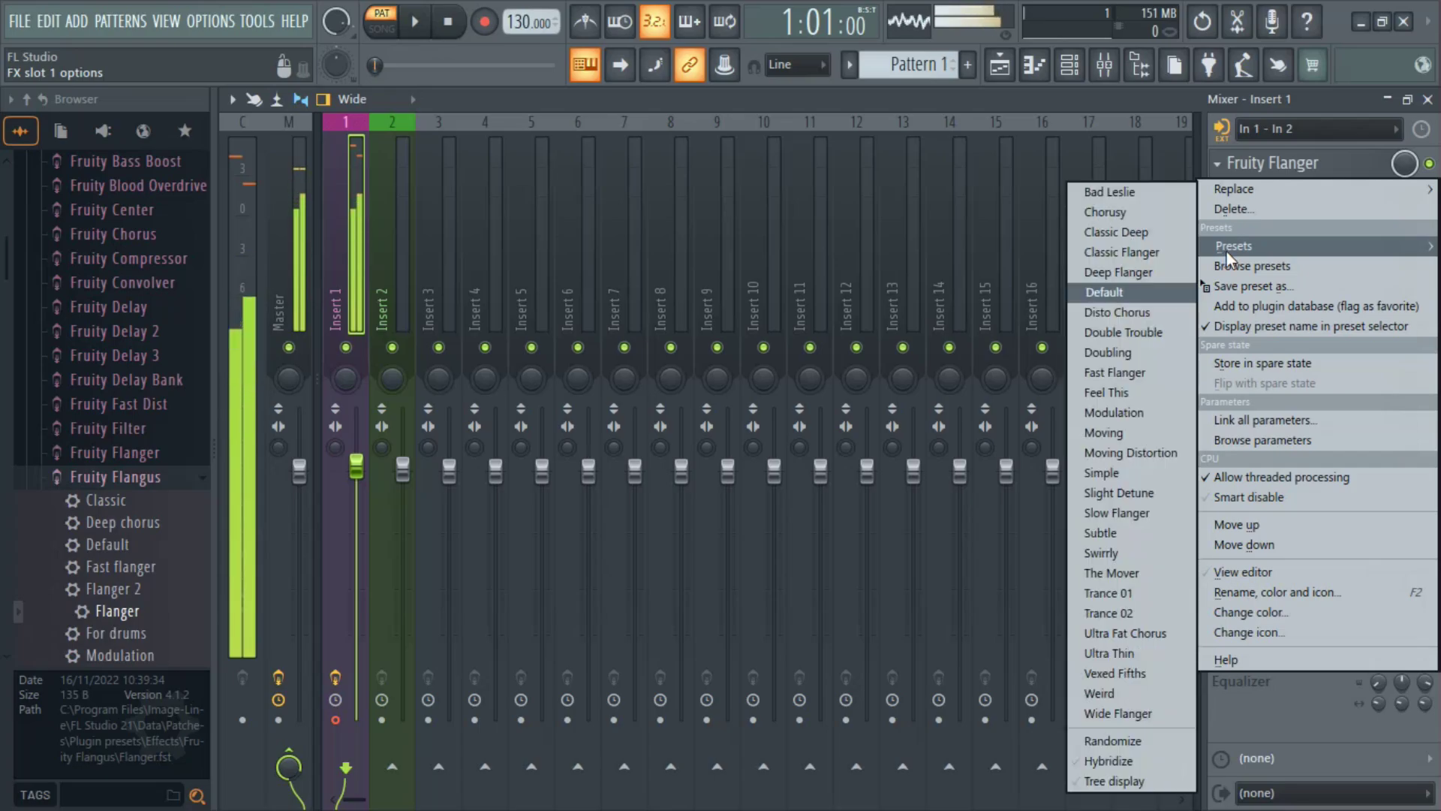
{"action": "left_click", "coordinate": [1231, 266]}
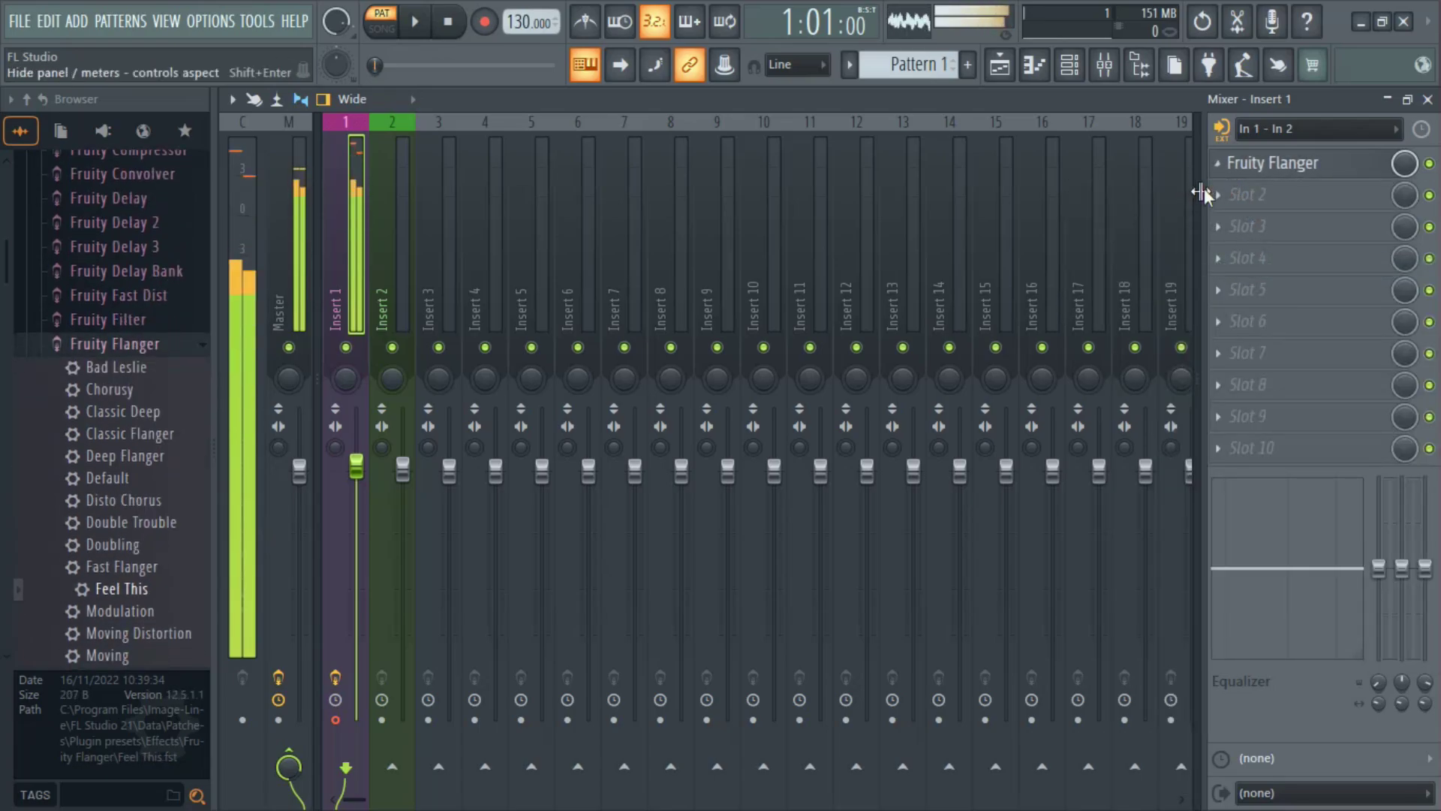
{"action": "left_click", "coordinate": [1222, 183]}
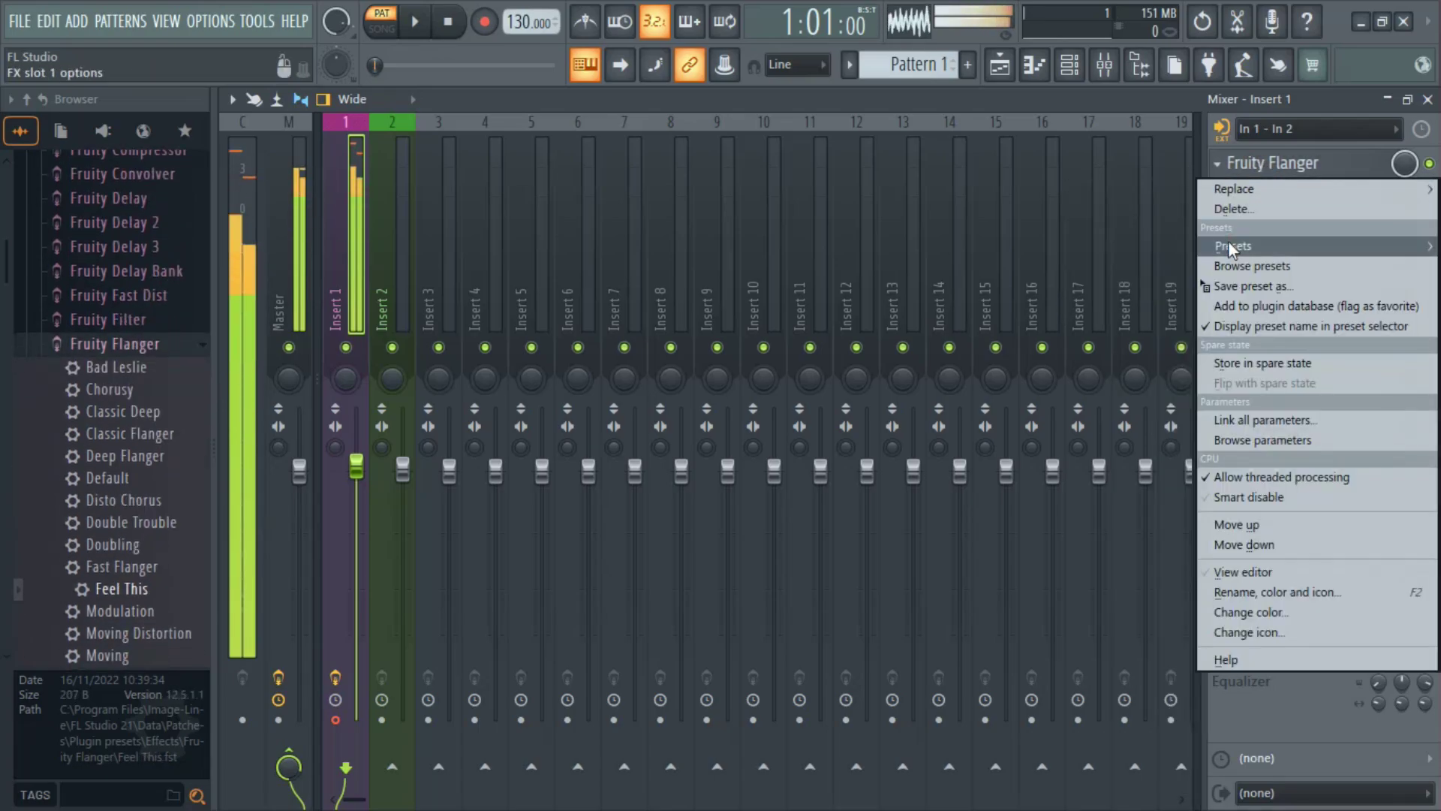
{"action": "mouse_move", "coordinate": [1228, 240]}
{"action": "left_click", "coordinate": [1126, 252]}
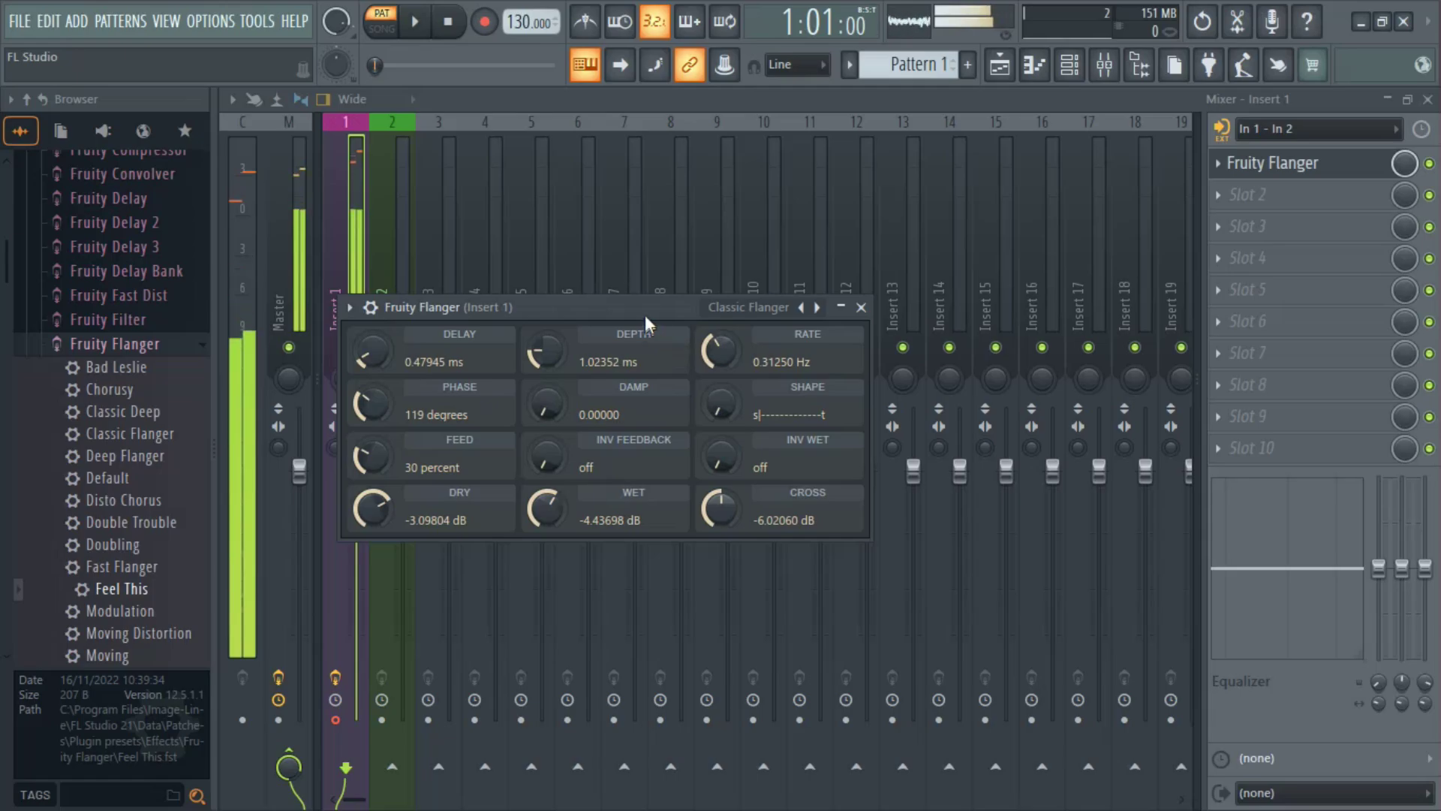
- Step through the Fruity Flanger presets back to Bad Leslie and forward to Classic Deep, and close the plugin window
{"action": "left_click_drag", "start_coordinate": [646, 316], "coordinate": [777, 300]}
{"action": "left_click", "coordinate": [933, 290]}
{"action": "left_click", "coordinate": [934, 290]}
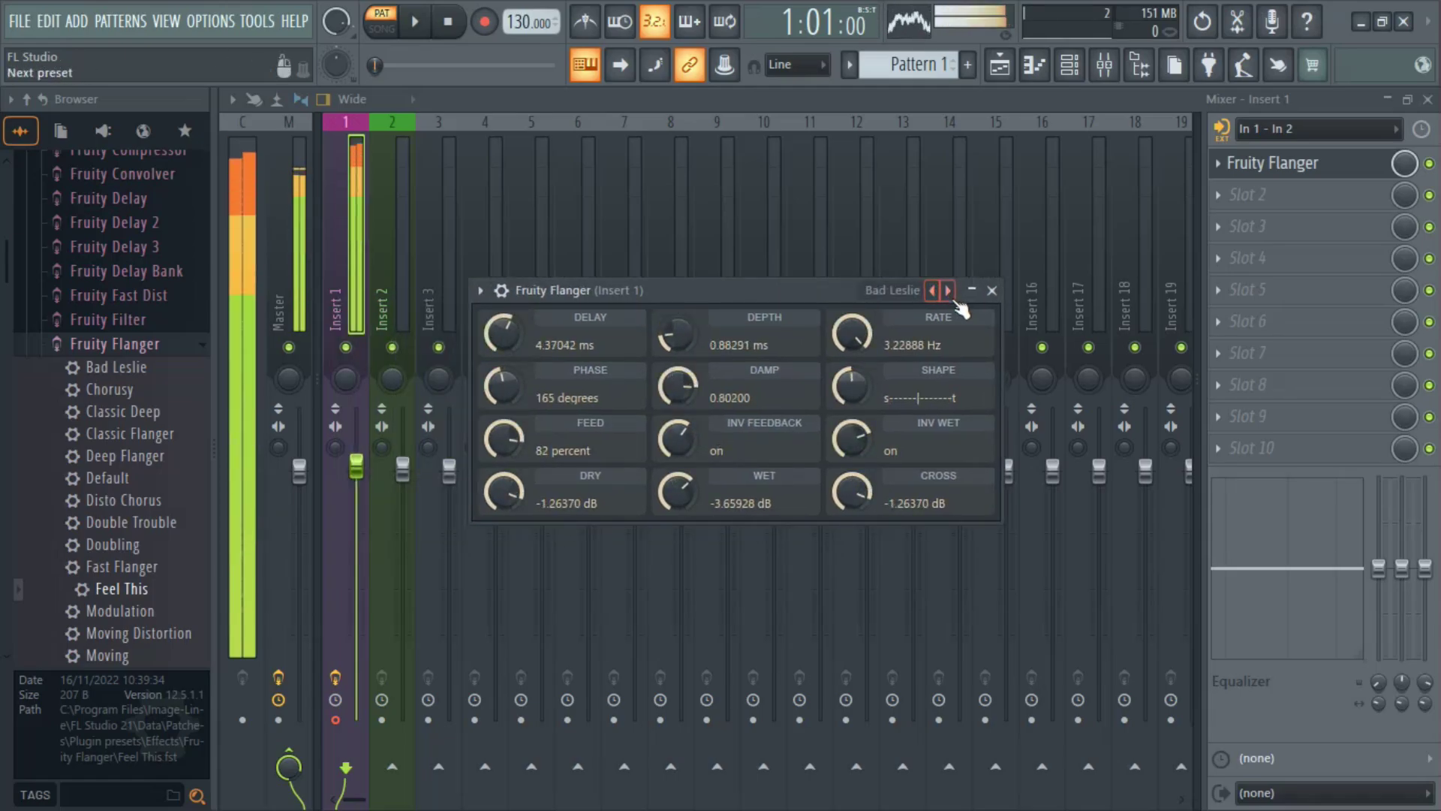
{"action": "left_click", "coordinate": [948, 290]}
{"action": "left_click", "coordinate": [949, 289]}
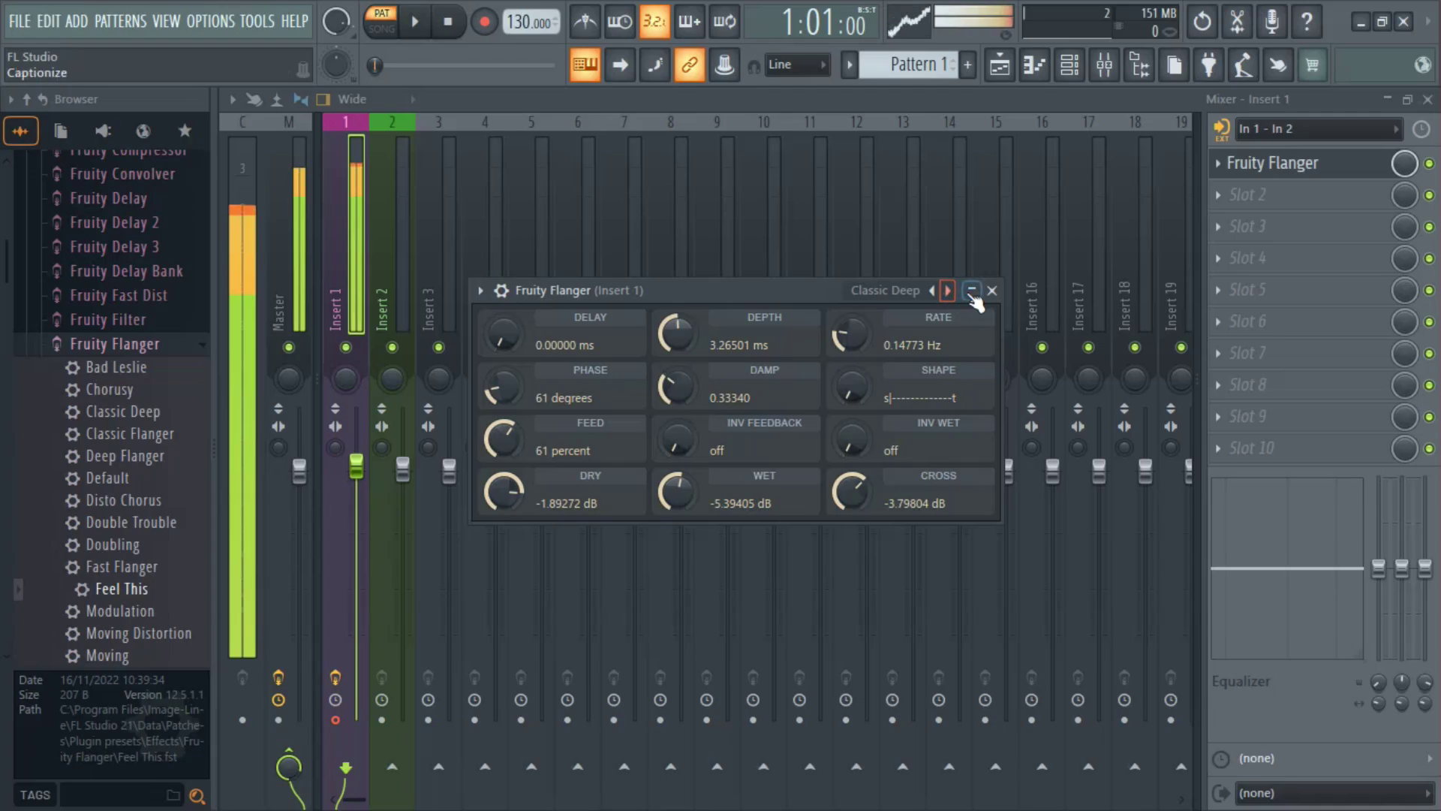
{"action": "left_click", "coordinate": [991, 290]}
- Lower the Insert 1 volume through 40% to 0%, and raise it slightly so the track plays quietly
{"action": "left_click_drag", "start_coordinate": [356, 469], "coordinate": [357, 619]}
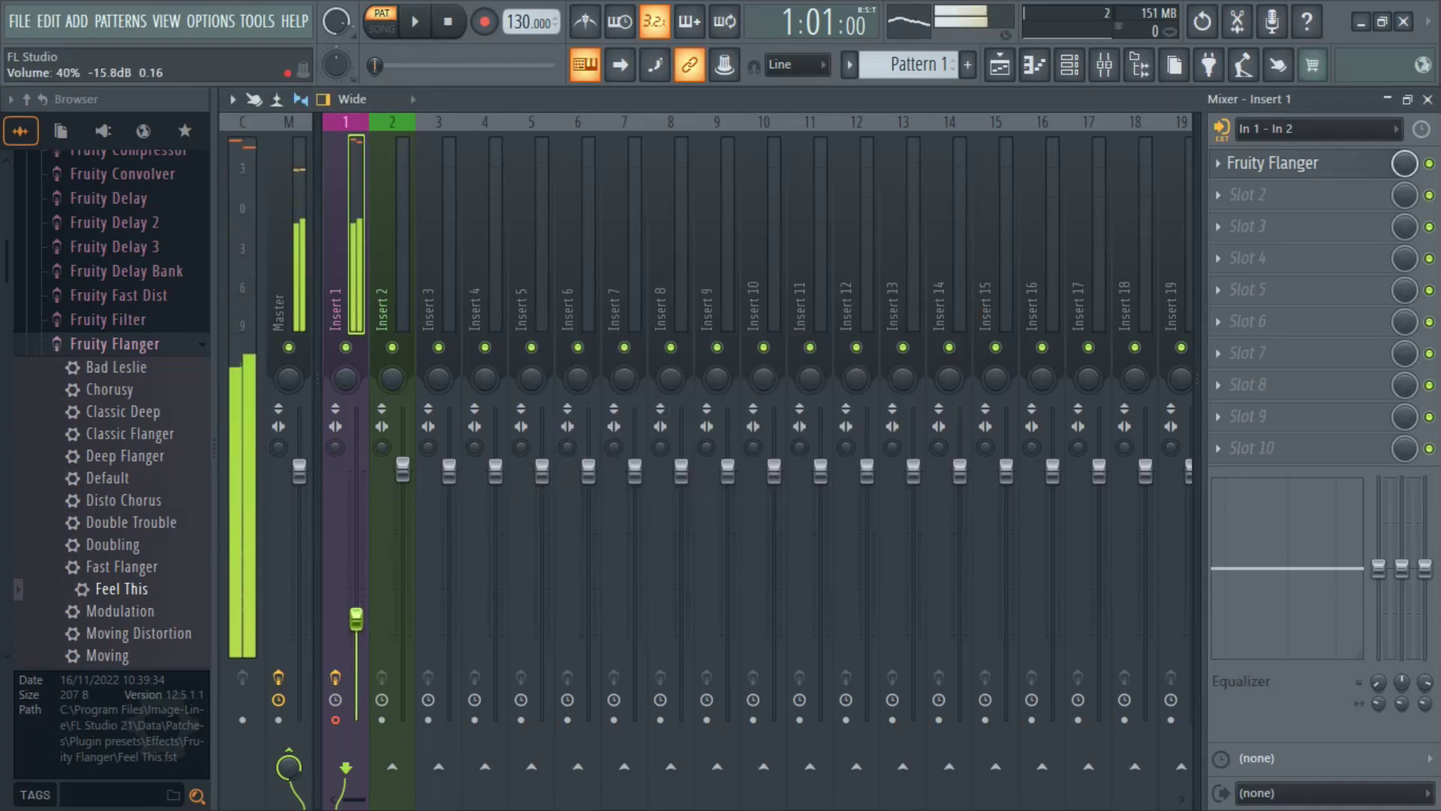
{"action": "left_click_drag", "start_coordinate": [356, 638], "coordinate": [357, 719]}
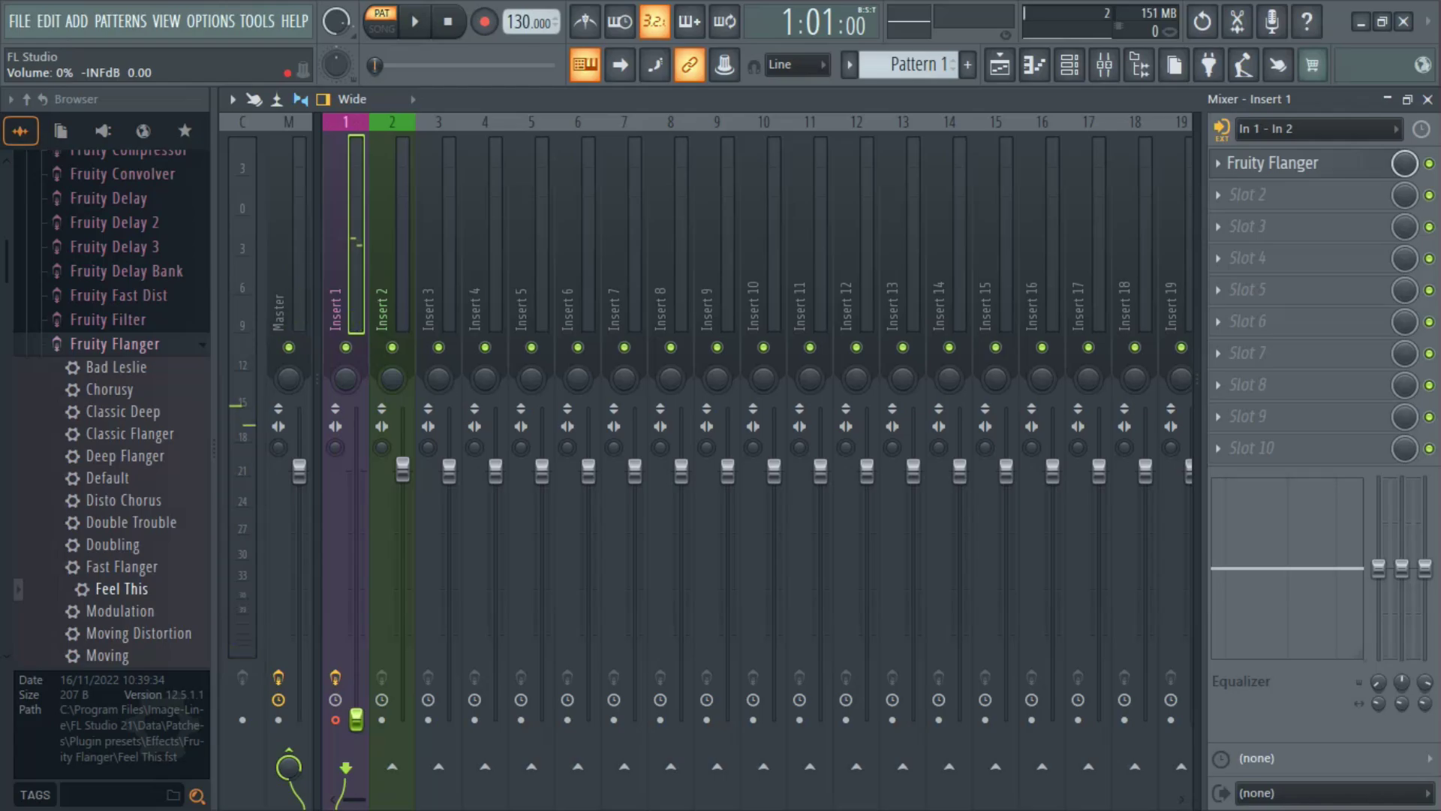
{"action": "left_click_drag", "start_coordinate": [356, 719], "coordinate": [357, 694]}
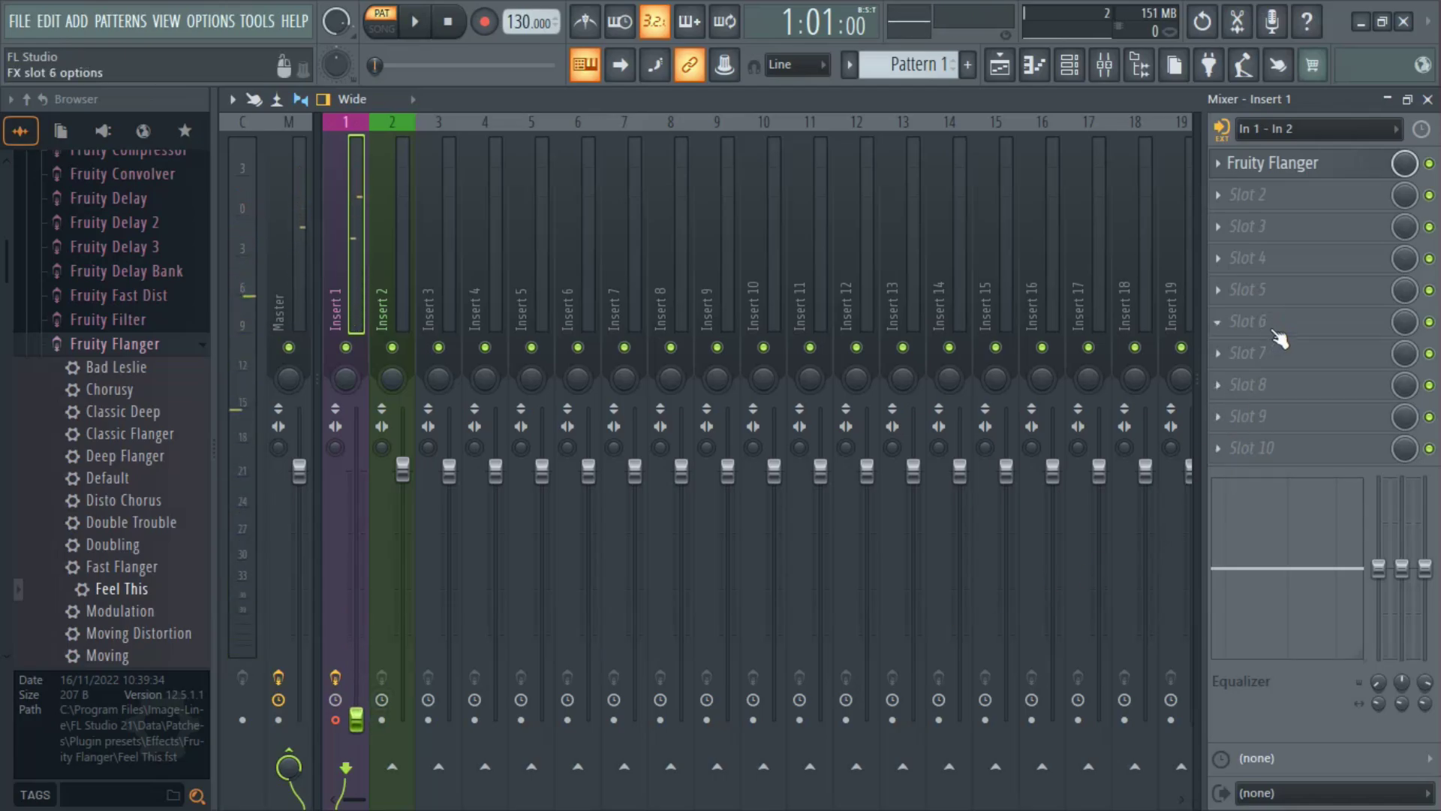
{"action": "left_click_drag", "start_coordinate": [357, 723], "coordinate": [356, 687]}
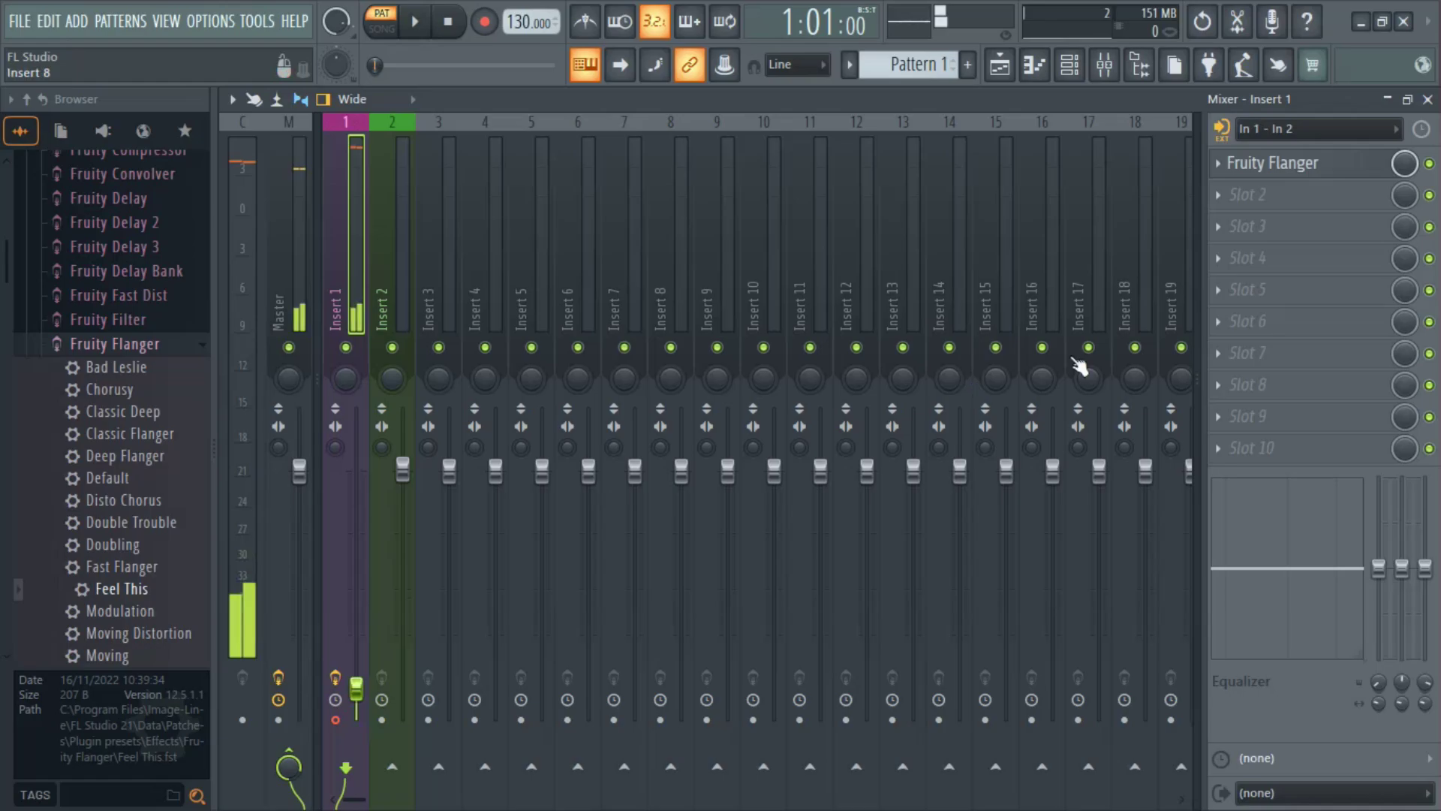
- Add the Vintage Chorus effect from the plugin picker's Flanger category to Insert 1 and close its window
{"action": "left_click", "coordinate": [1176, 67]}
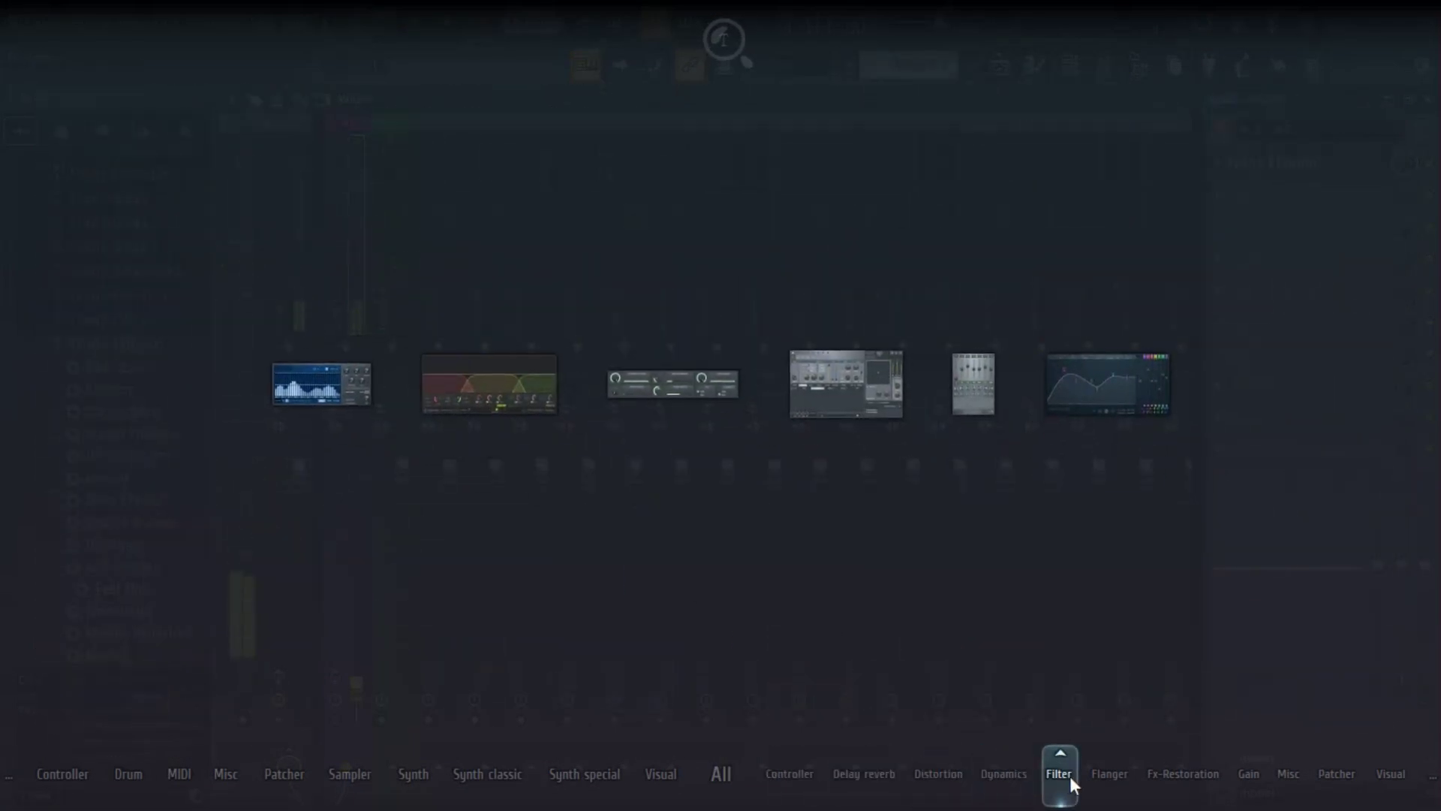
{"action": "mouse_move", "coordinate": [1112, 775]}
{"action": "left_click_drag", "start_coordinate": [856, 388], "coordinate": [350, 314]}
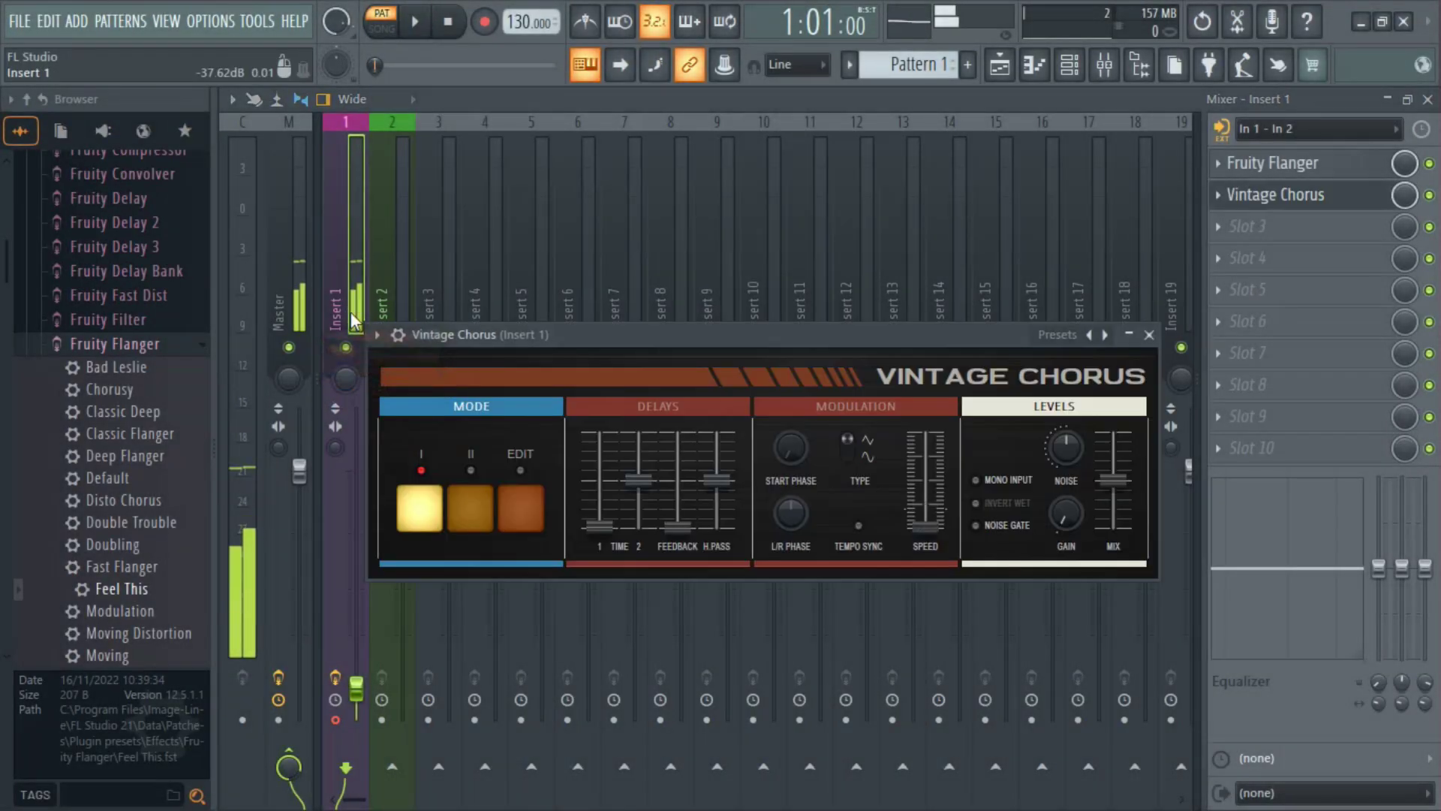
{"action": "left_click", "coordinate": [1148, 335]}
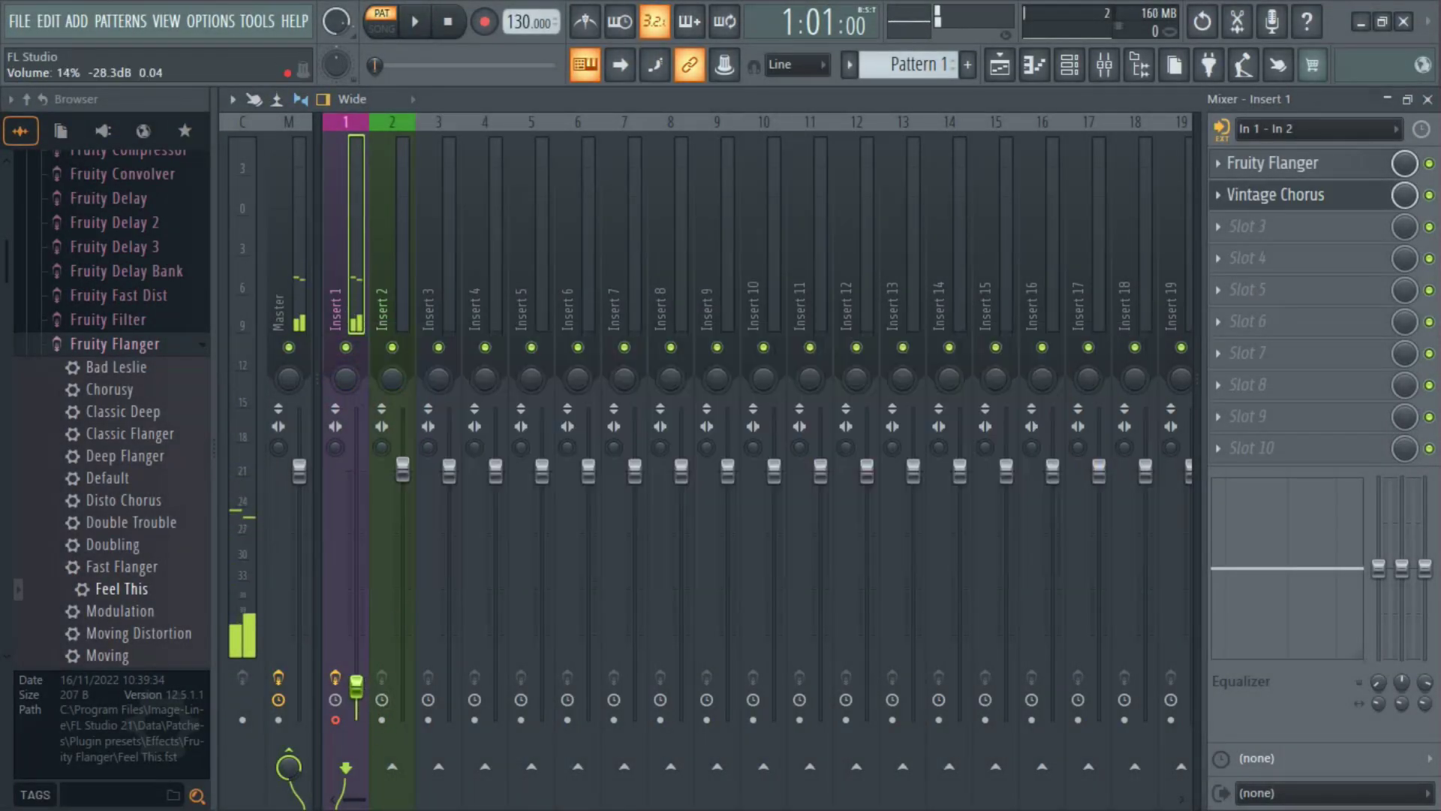
- Reopen Vintage Chorus, raise its gain to 8.70 dB, and pull the Insert 1 volume down to 0%
{"action": "left_click", "coordinate": [1295, 197]}
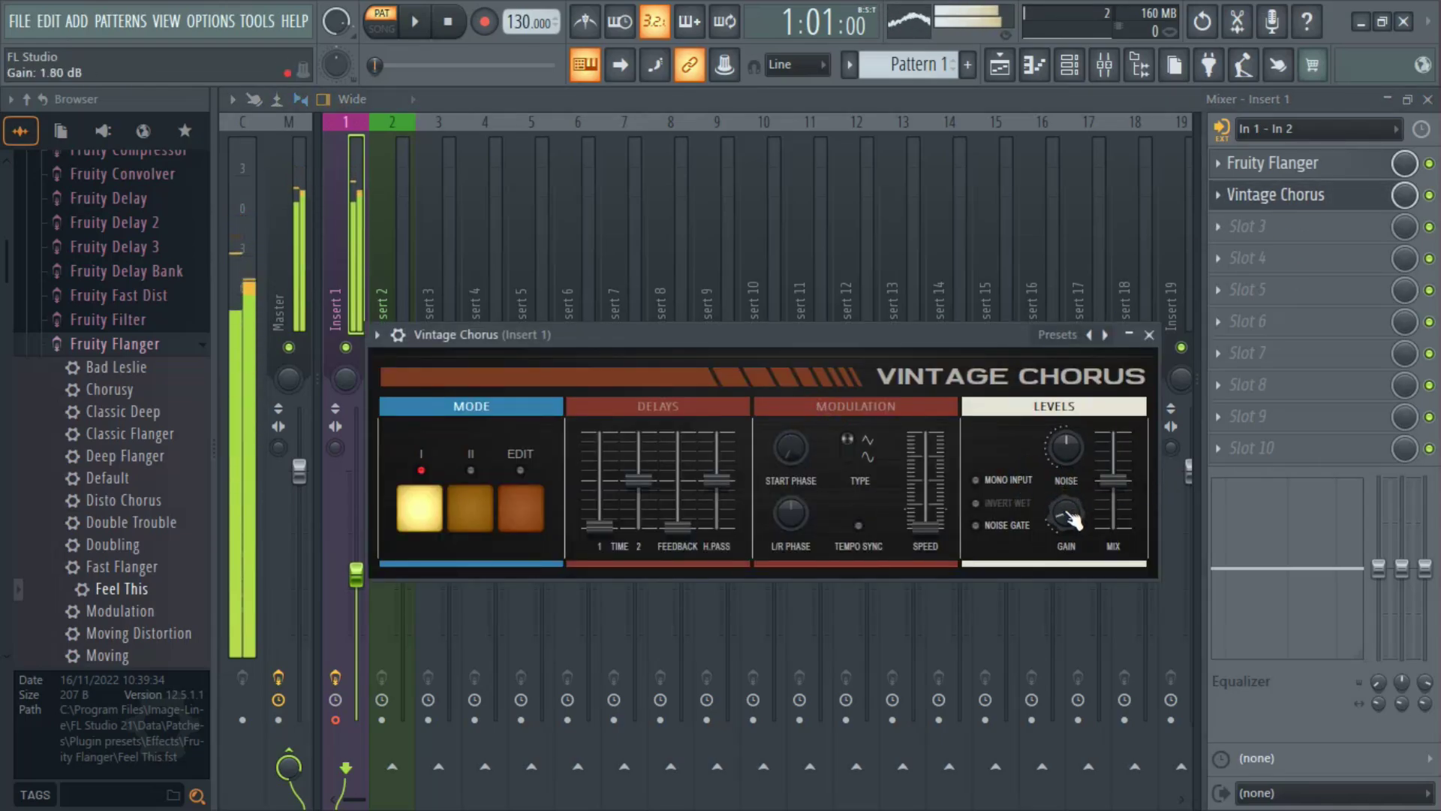
{"action": "scroll", "coordinate": [1072, 518], "scroll_direction": "up", "scroll_amount": 3}
{"action": "scroll", "coordinate": [1072, 518], "scroll_direction": "up", "scroll_amount": 15}
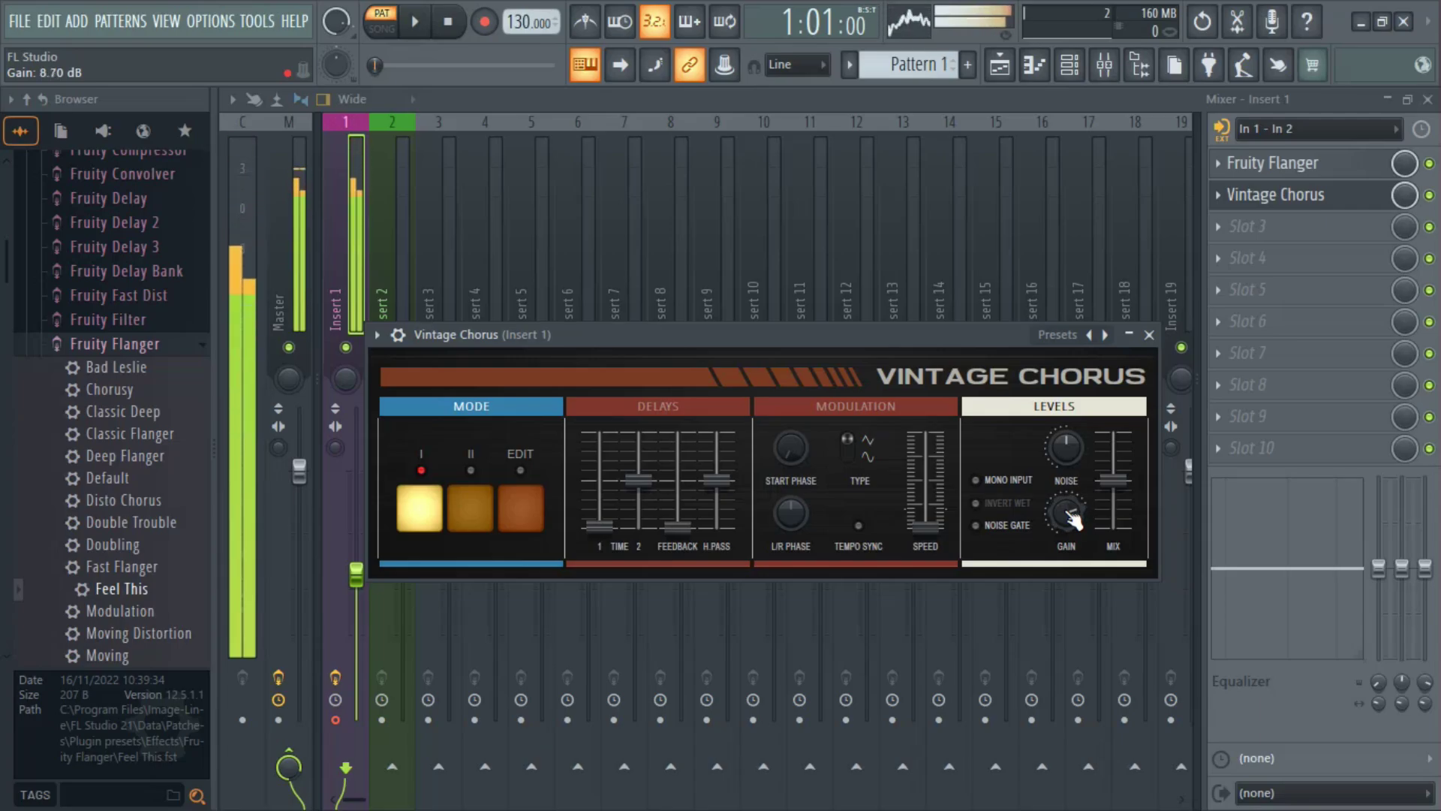
{"action": "left_click_drag", "start_coordinate": [592, 338], "coordinate": [805, 308]}
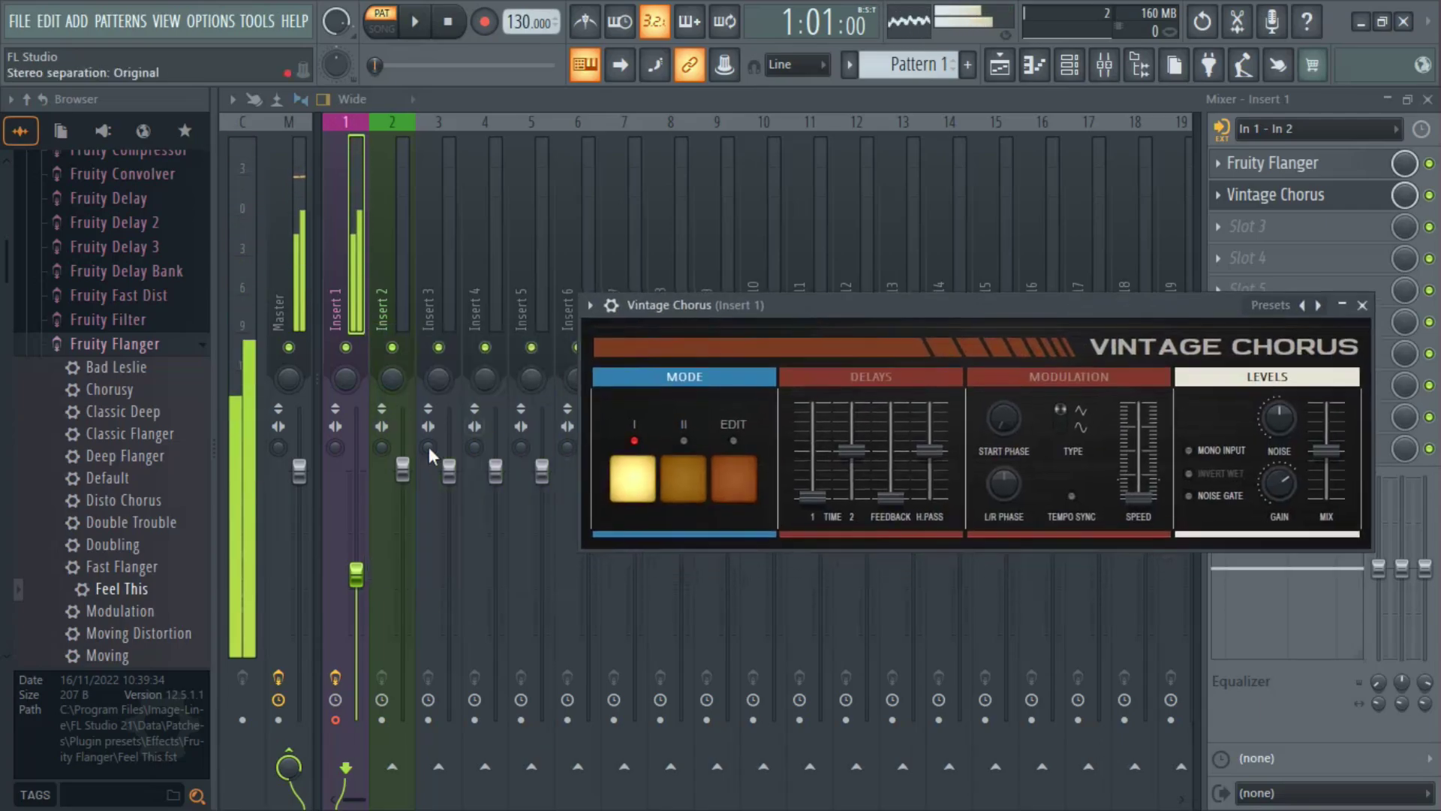
{"action": "left_click_drag", "start_coordinate": [357, 578], "coordinate": [356, 719]}
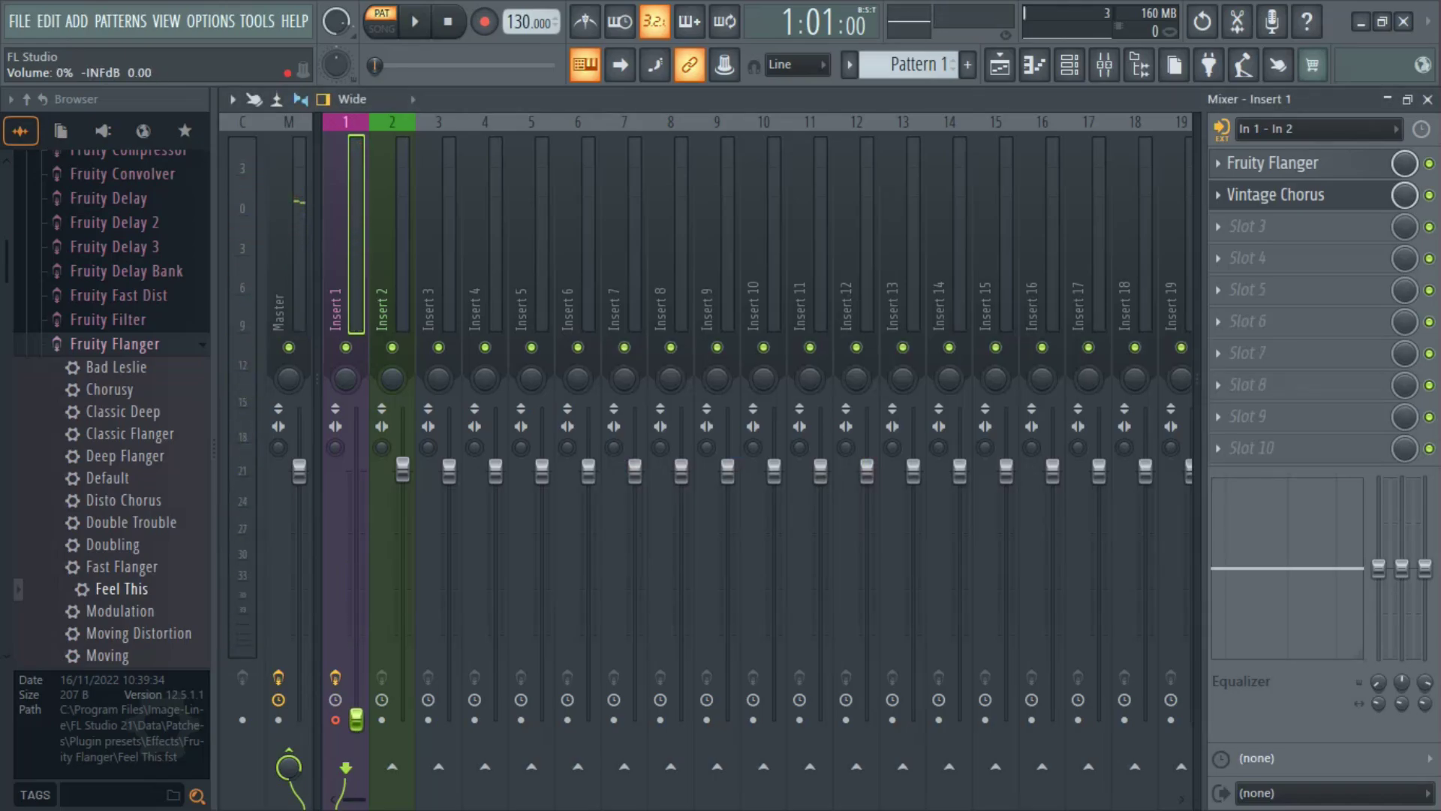